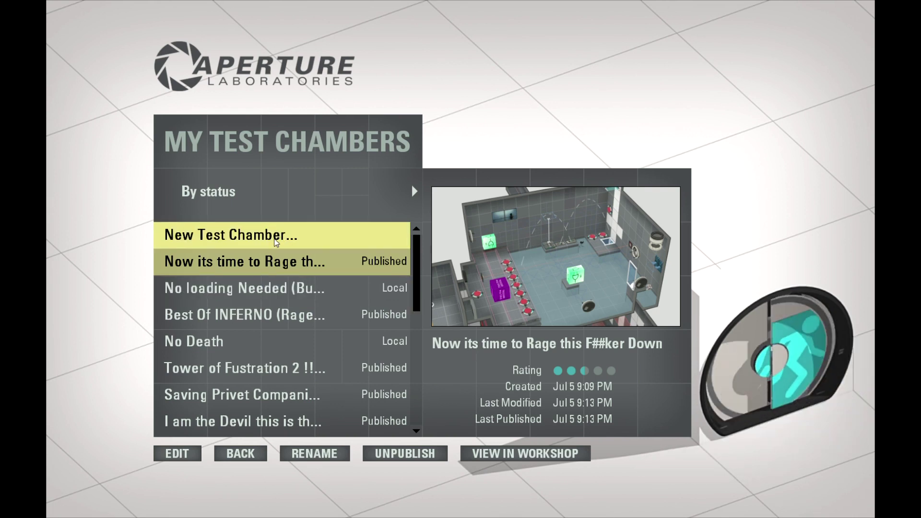
- Create a new test chamber
click(278, 234)
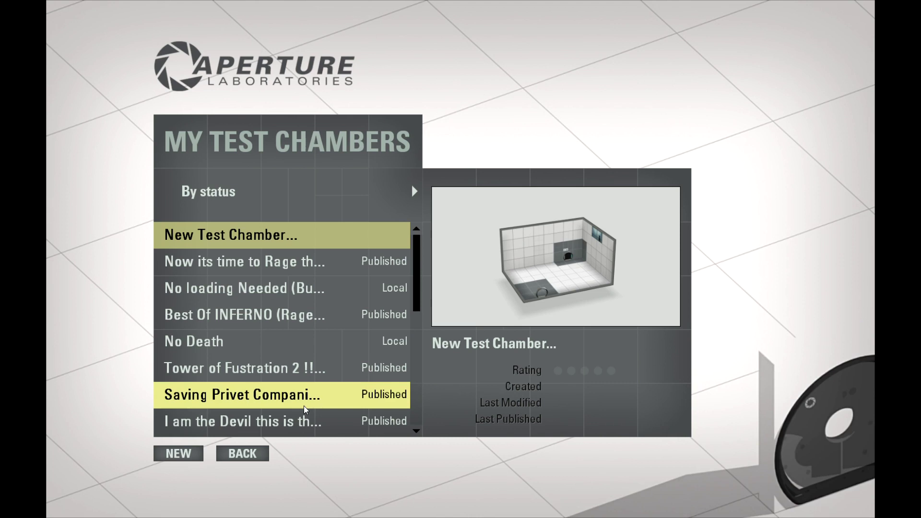
click(192, 456)
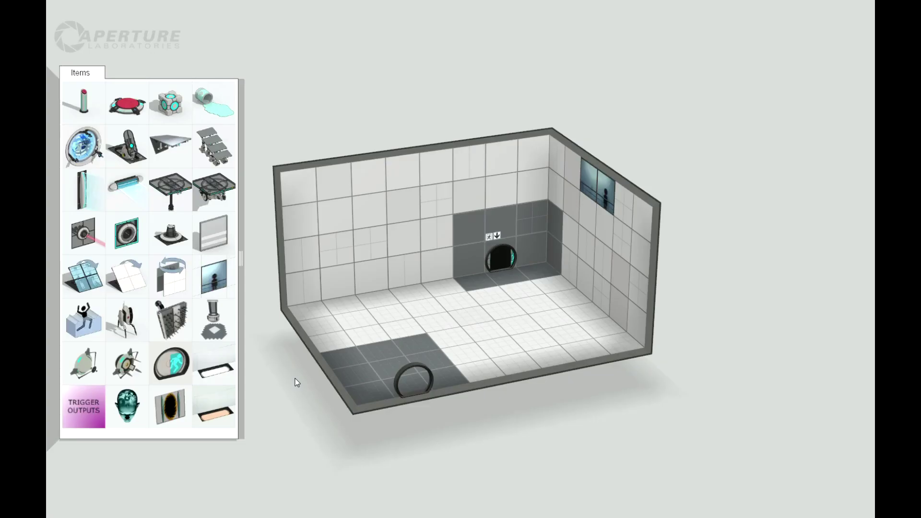
- Make the entire long wall with the exit door non-portalable
right_drag(650, 407, 667, 375)
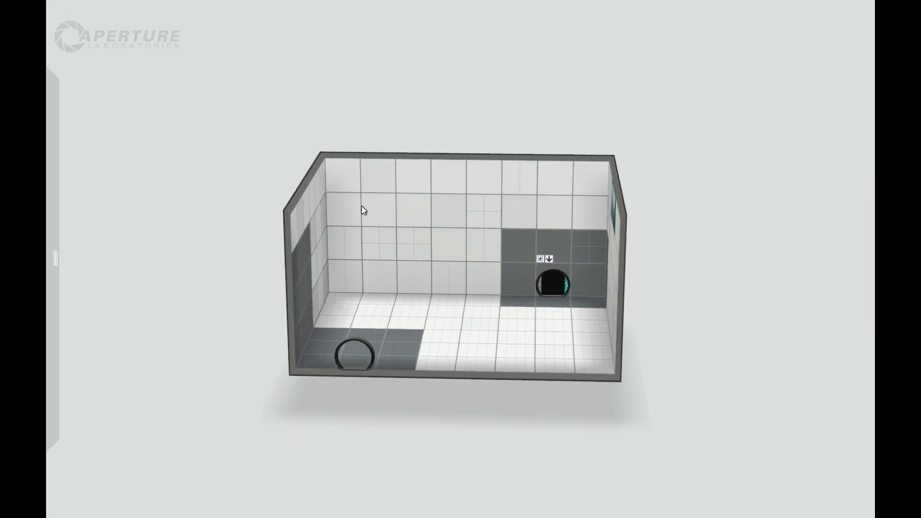
double_click(446, 247)
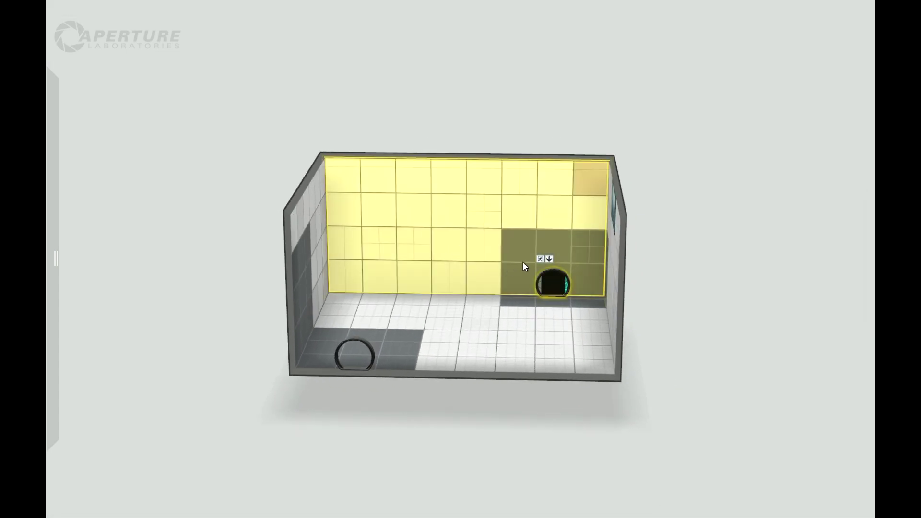
right_drag(705, 288, 514, 211)
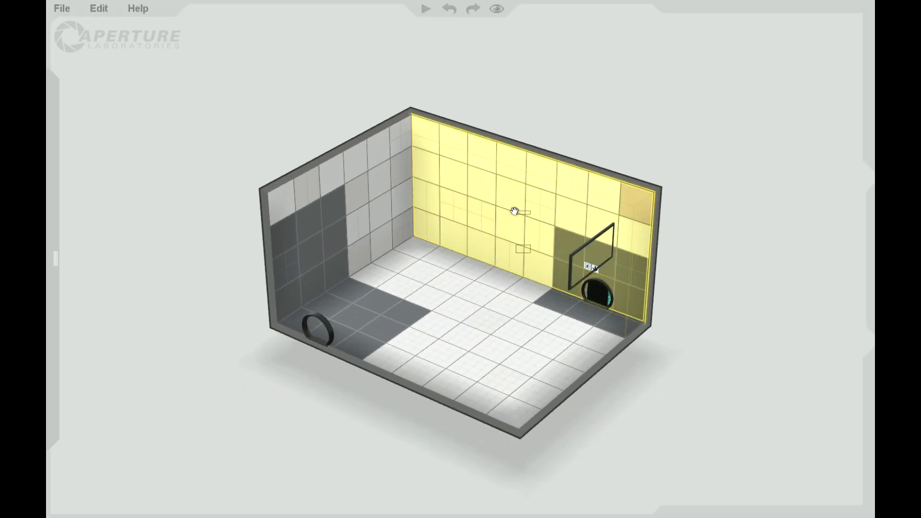
right_click(515, 212)
click(530, 267)
click(744, 280)
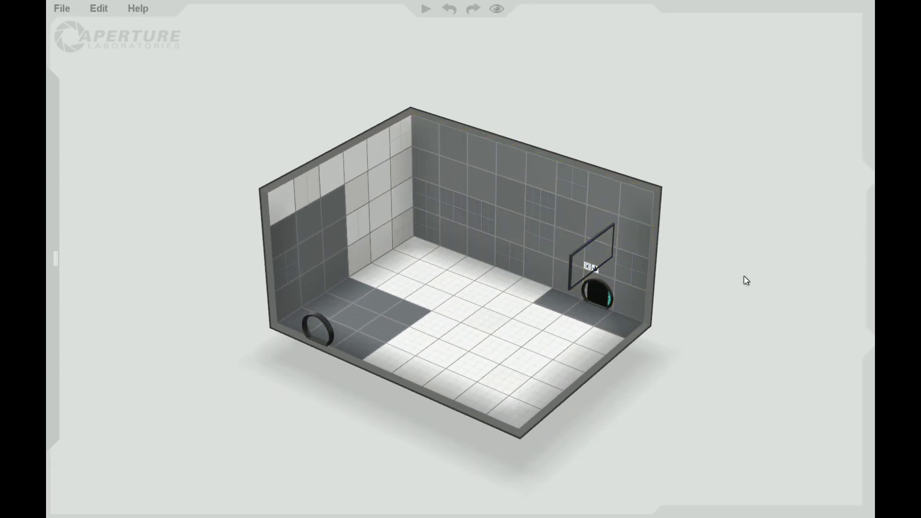
- Make the short wall opposite the observation window and the entire floor non-portalable
right_drag(704, 203, 427, 196)
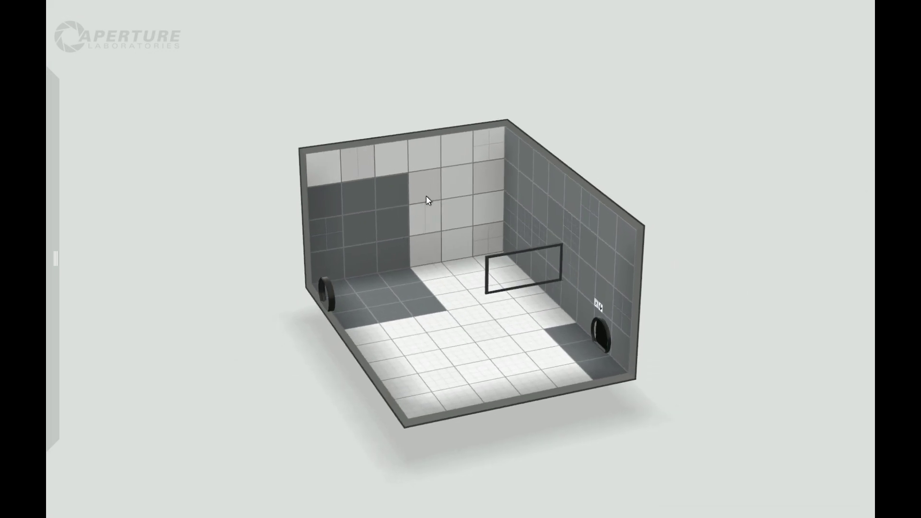
double_click(453, 193)
right_click(453, 194)
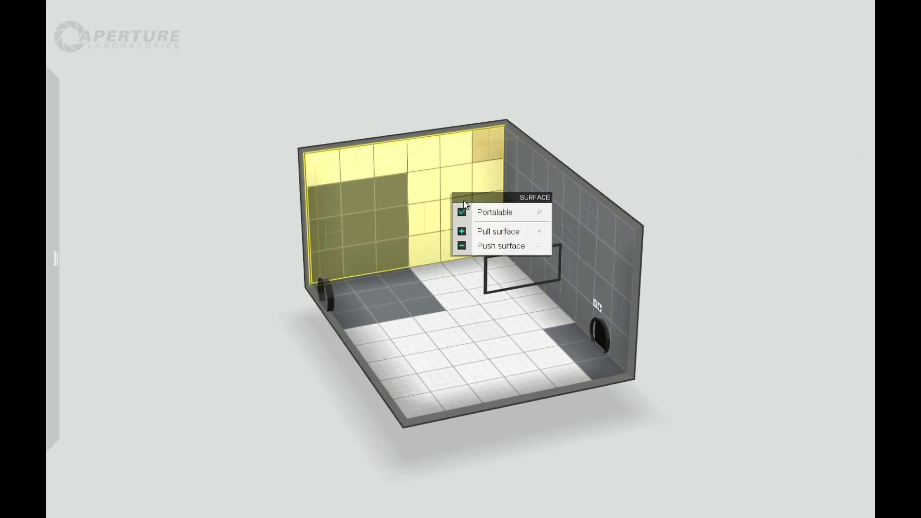
click(463, 213)
right_drag(715, 158, 670, 249)
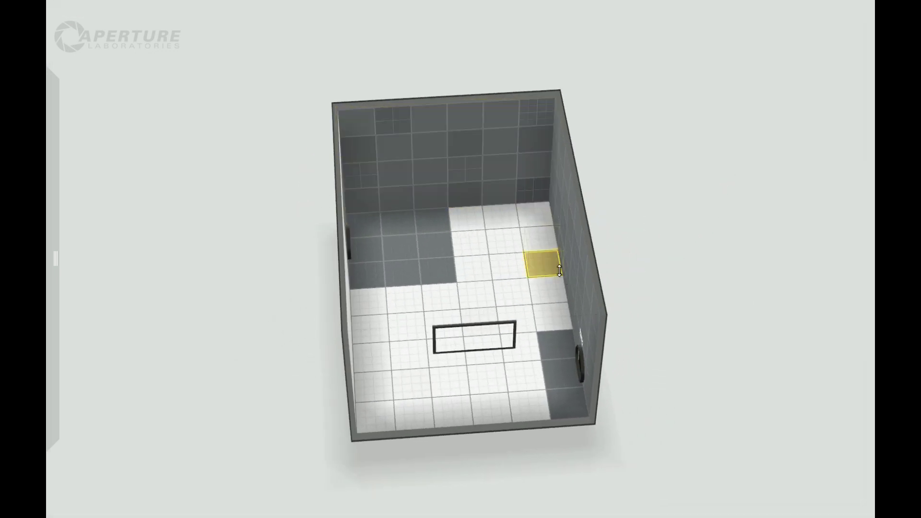
double_click(529, 264)
right_click(527, 264)
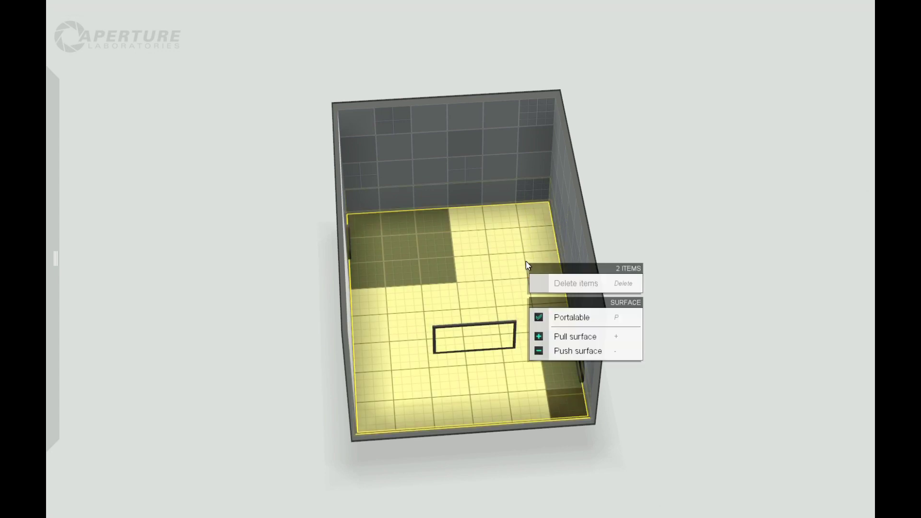
click(543, 323)
- Make the entry-door wall and the wall with the observation window non-portalable
right_drag(657, 304, 448, 200)
double_click(435, 194)
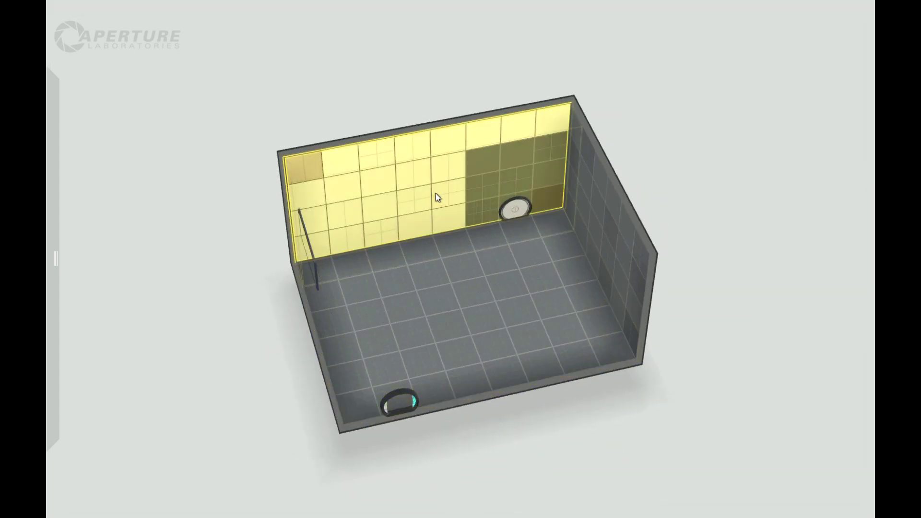
right_click(436, 193)
click(464, 246)
right_drag(715, 248, 465, 197)
double_click(468, 200)
right_click(470, 200)
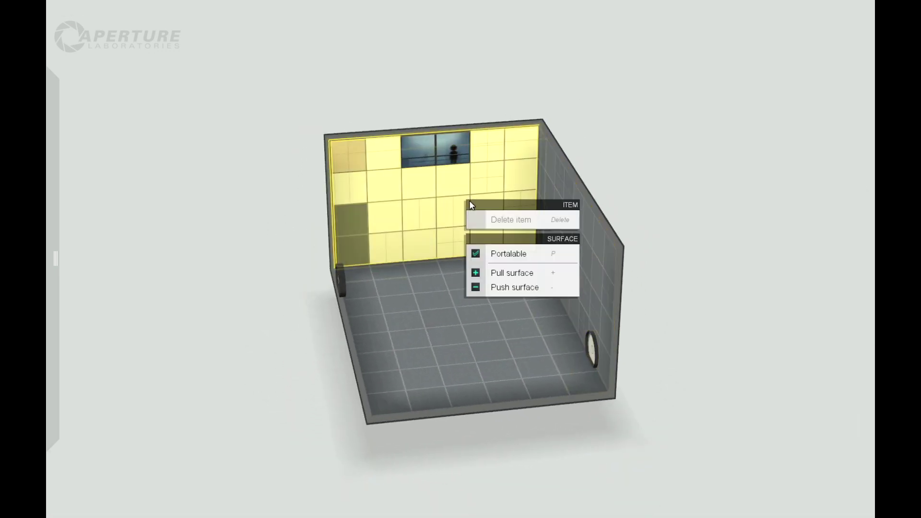
click(476, 255)
- Recess a six-tile strip along the base of the exit-door wall and move the entry door into that recess
right_drag(718, 278, 488, 166)
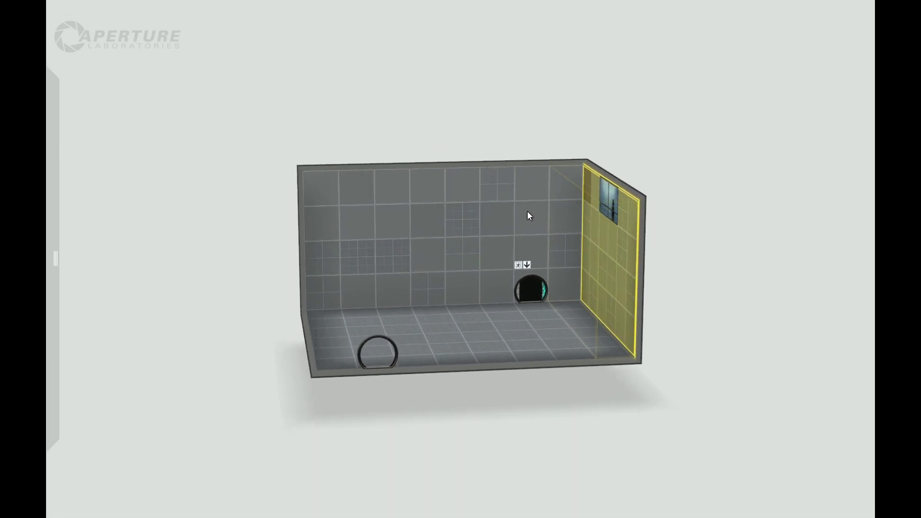
right_drag(654, 197, 680, 186)
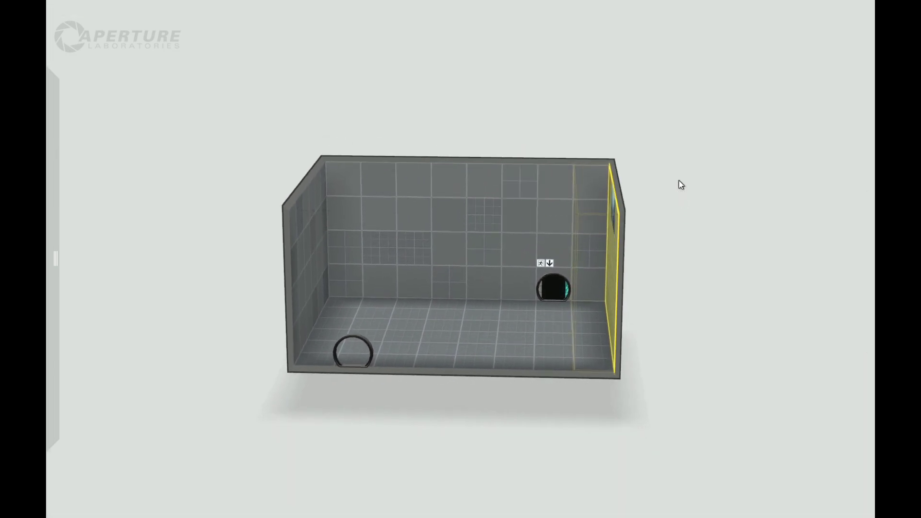
right_drag(676, 180, 695, 249)
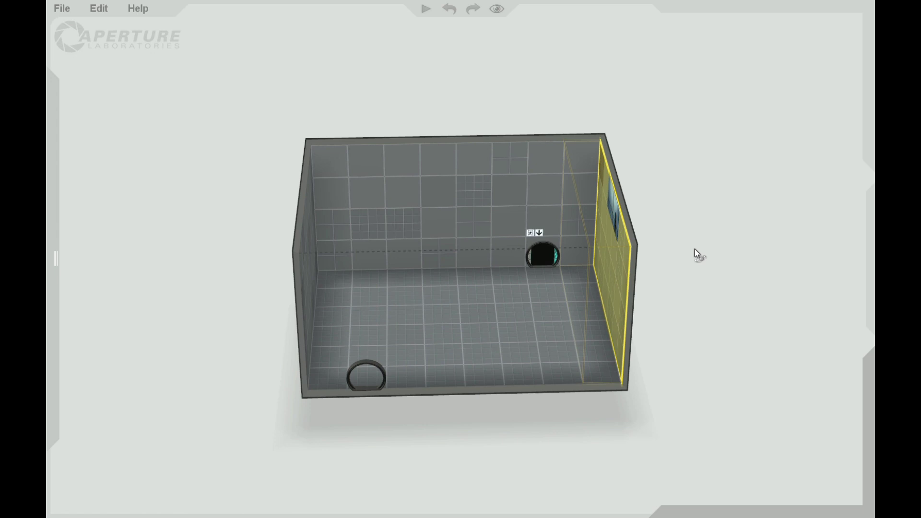
right_drag(695, 249, 660, 319)
right_drag(756, 341, 743, 355)
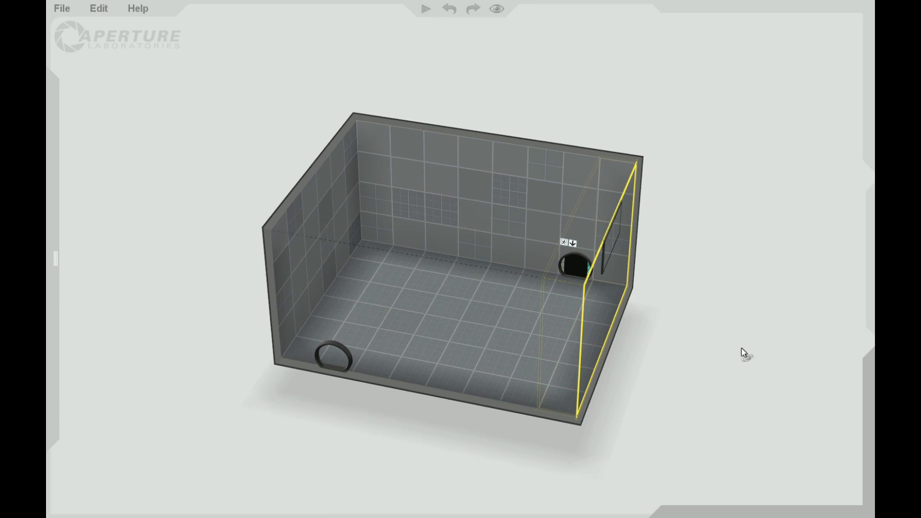
click(412, 241)
right_drag(762, 307, 784, 301)
click(561, 252)
drag(442, 256, 403, 243)
drag(523, 242, 530, 232)
drag(720, 254, 718, 319)
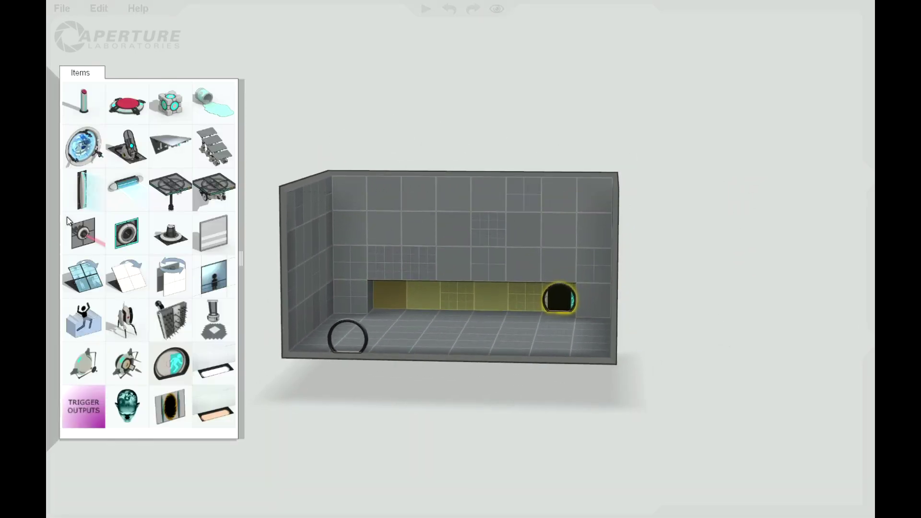
drag(350, 327, 385, 301)
- Lengthen the chamber by moving the wall opposite the door recess outward
drag(745, 211, 173, 280)
drag(521, 445, 740, 479)
double_click(599, 280)
drag(610, 217, 724, 213)
drag(675, 432, 253, 431)
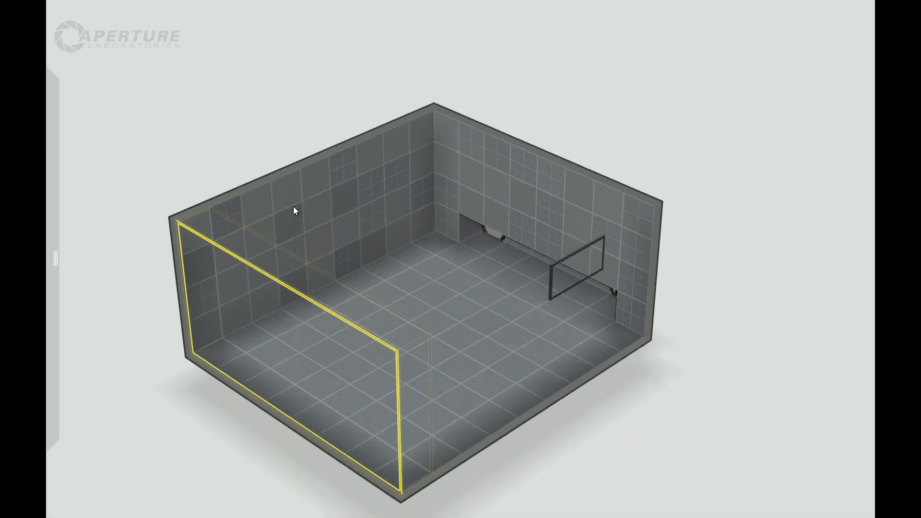
- Widen the chamber by moving both side walls outward
click(293, 207)
drag(294, 175, 272, 163)
drag(140, 429, 321, 451)
double_click(656, 259)
drag(672, 242, 703, 239)
drag(167, 371, 268, 434)
- Place a row of seven floor buttons across the chamber, parallel to the door recess
mouse_move(59, 227)
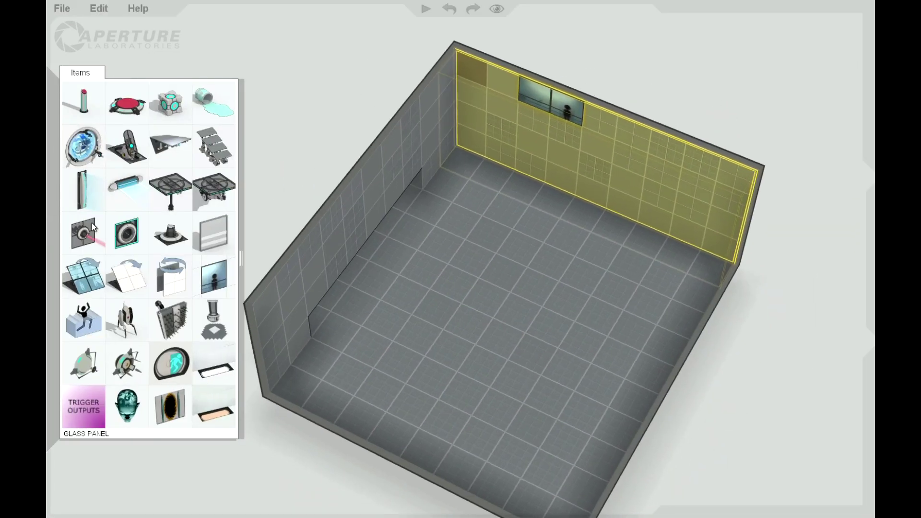
drag(126, 103, 489, 245)
right_drag(489, 245, 558, 468)
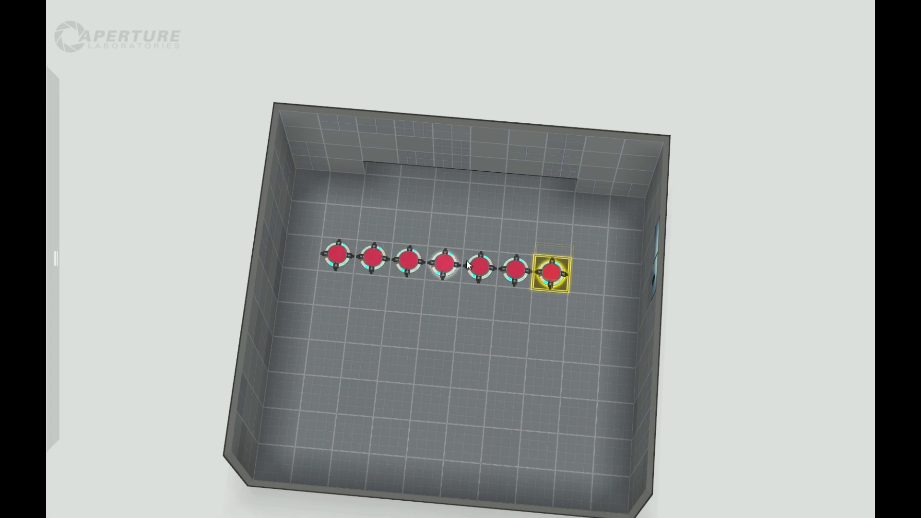
- Move the side wall with the observation window inward by one tile
right_drag(746, 288, 719, 192)
click(664, 292)
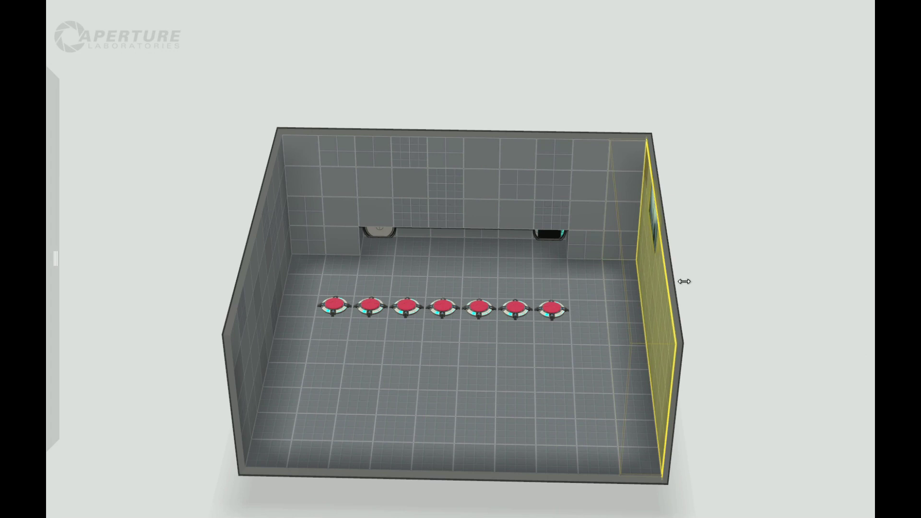
right_drag(664, 292, 678, 279)
drag(675, 278, 619, 279)
- Lower the whole floor area beyond the row of floor buttons by one block
double_click(335, 249)
click(338, 241)
drag(339, 241, 339, 230)
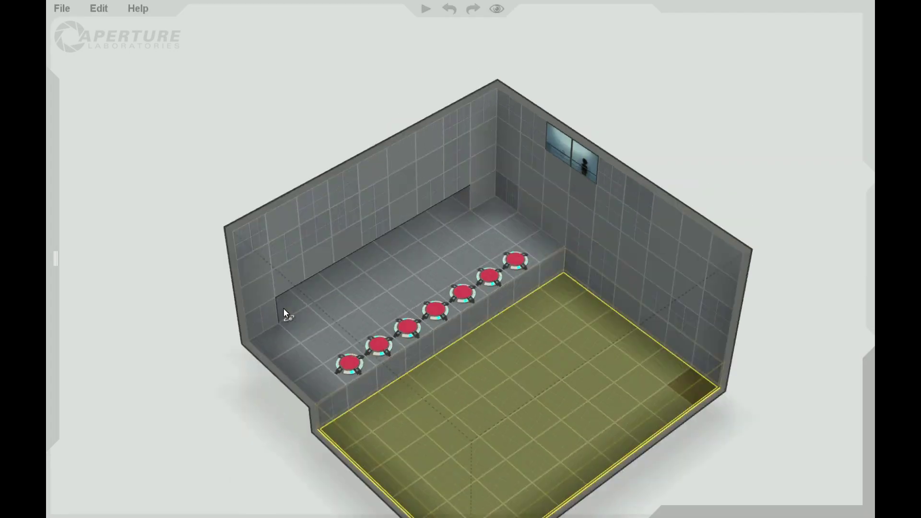
- Raise a three-by-two-tile platform in the lowered floor's far corner on the observation-window side, with a one-tile pit against the far wall
right_drag(284, 309, 628, 359)
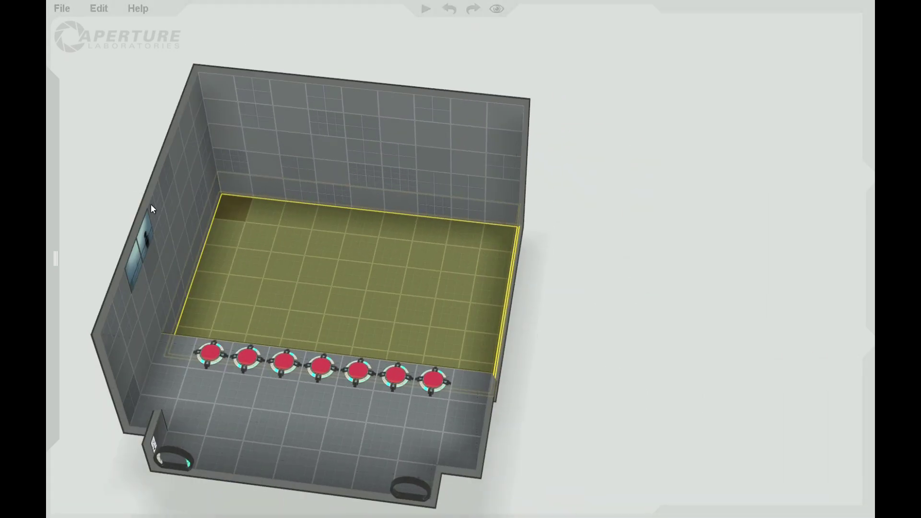
mouse_move(62, 133)
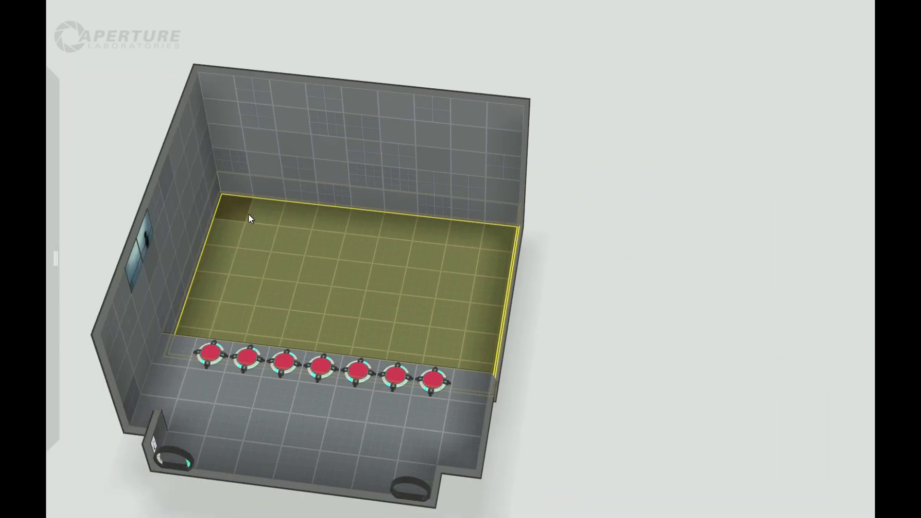
click(225, 211)
click(227, 245)
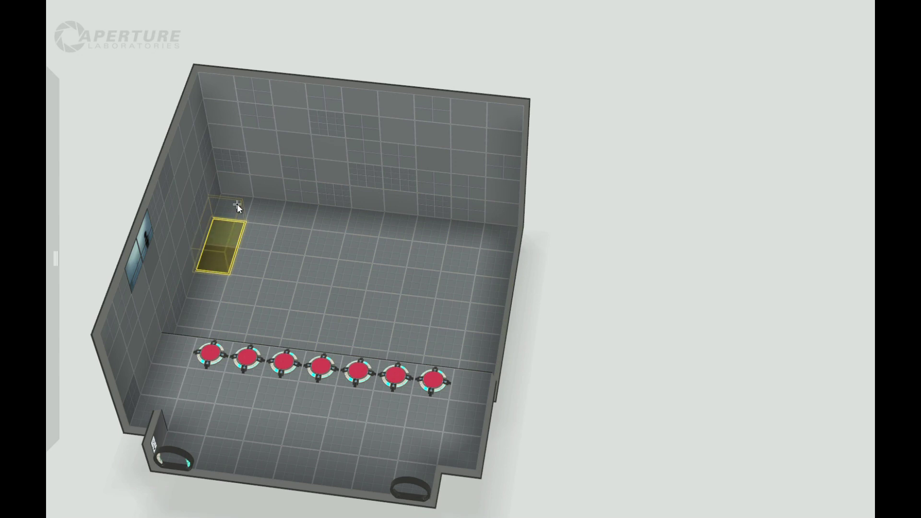
drag(221, 249, 267, 200)
click(264, 241)
click(294, 241)
- Make six far-wall tiles above the pit portalable, forming an inverted cross that reaches the ceiling
right_click(267, 170)
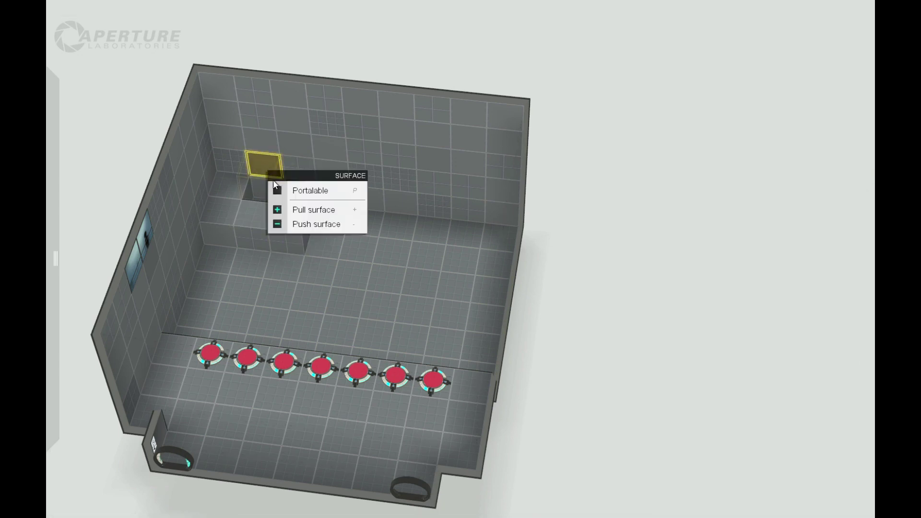
click(272, 187)
click(264, 140)
key(p)
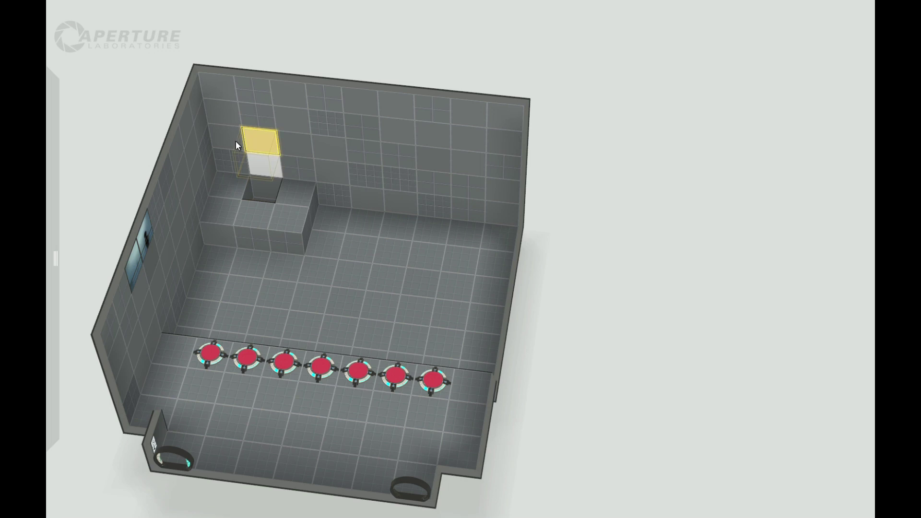
click(235, 141)
key(p)
click(288, 148)
key(p)
click(257, 90)
key(p)
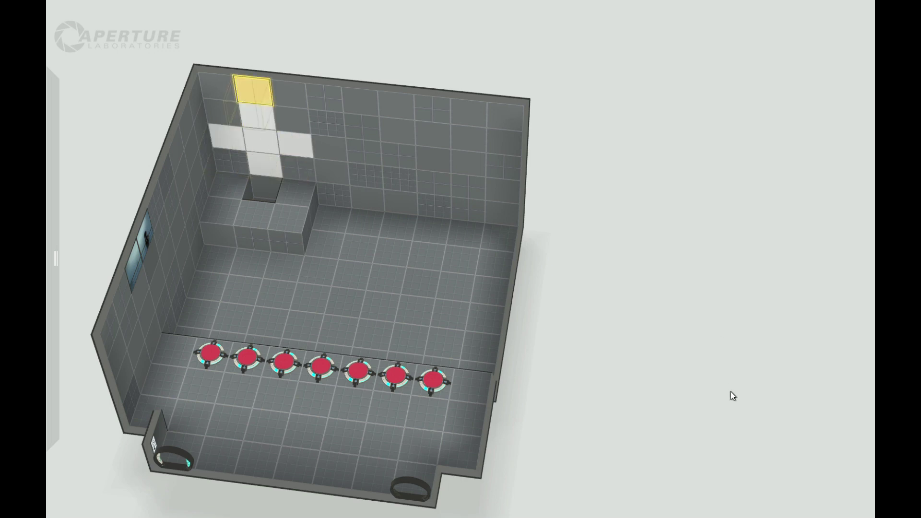
- Raise the chamber's entire ceiling by one block
right_drag(730, 391, 675, 206)
right_drag(695, 413, 489, 206)
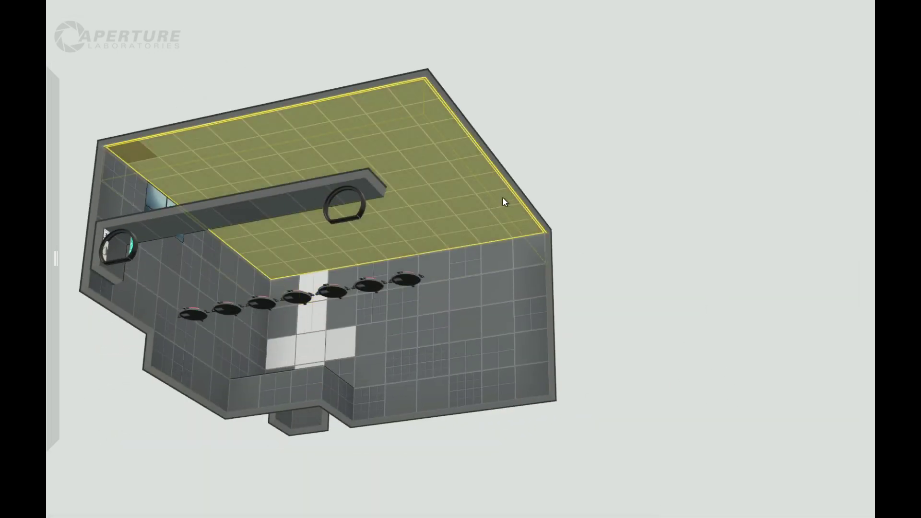
click(531, 169)
right_drag(531, 165, 499, 427)
mouse_move(49, 267)
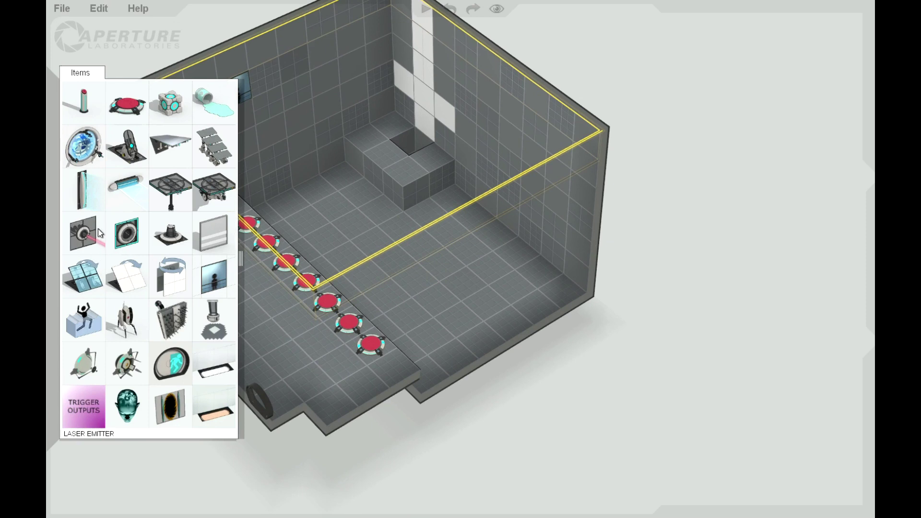
- Move the far wall with the portalable cross outward by one tile
right_drag(621, 420, 535, 377)
click(576, 251)
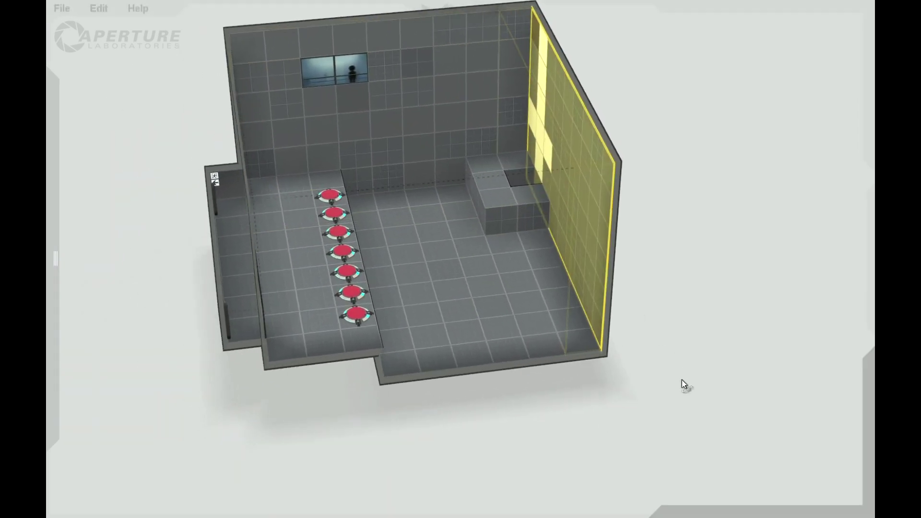
right_drag(683, 382, 705, 111)
drag(605, 133, 639, 128)
- Reshape the corner platform to extend two tiles from the far wall, closing the front of its one-tile pit
right_drag(561, 206, 504, 172)
click(505, 170)
click(511, 154)
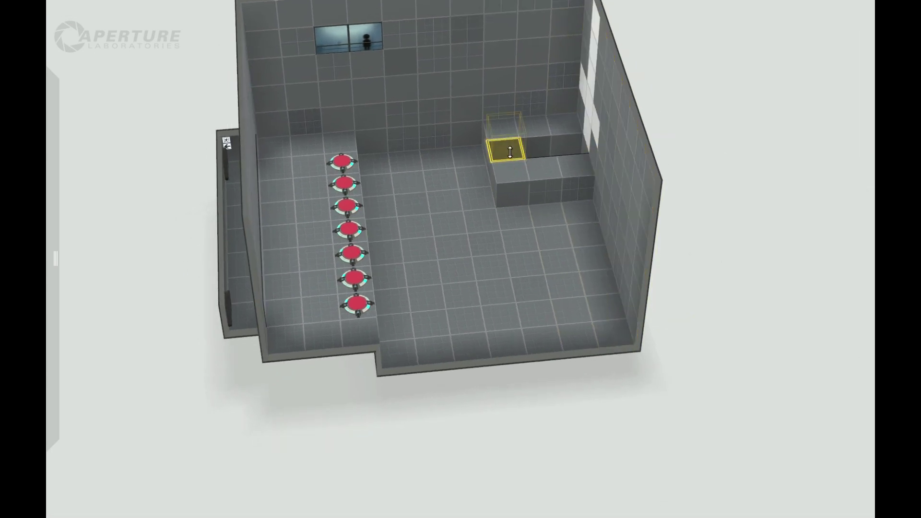
drag(509, 182, 513, 211)
right_drag(611, 417, 811, 509)
click(336, 131)
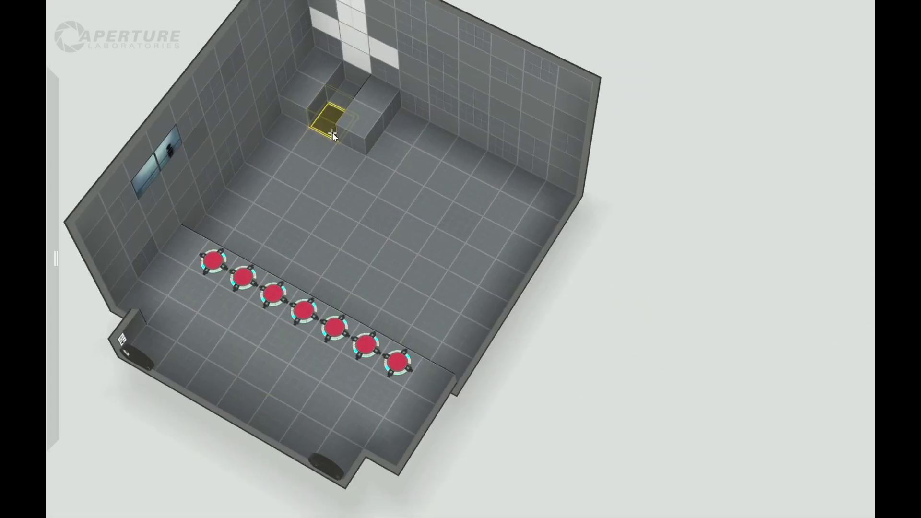
drag(335, 131, 332, 102)
- Place a cube with its ceiling dropper in the far corner of the lowered floor, away from the platform
right_drag(646, 342, 706, 216)
mouse_move(65, 114)
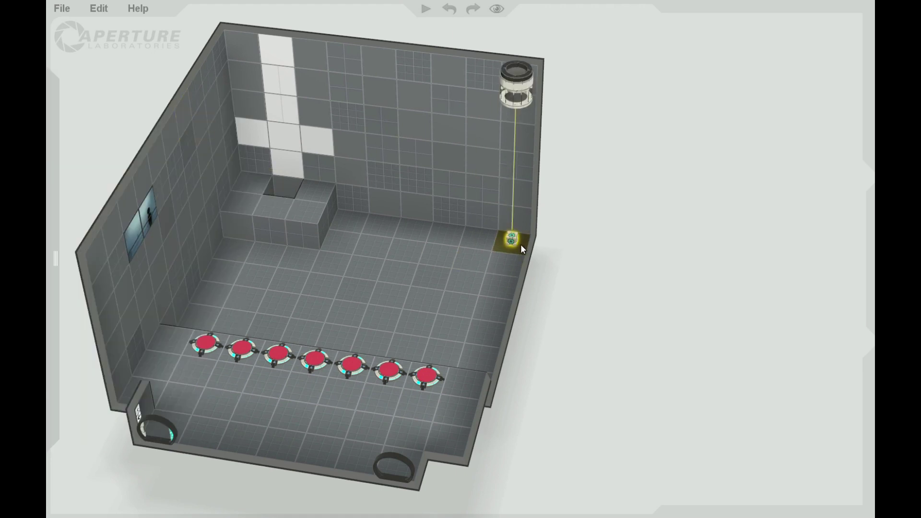
right_drag(610, 340, 479, 163)
drag(660, 465, 759, 418)
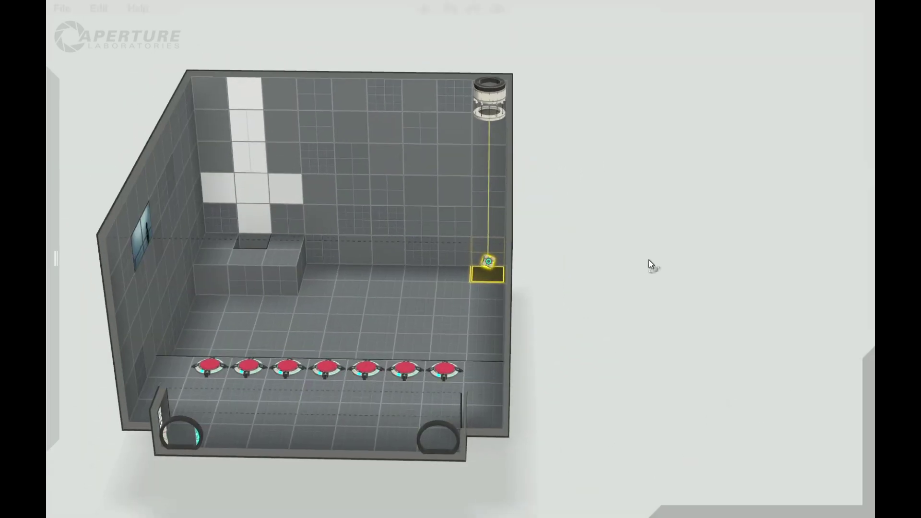
- Mount an angled glass panel on the far wall directly below the cube dropper
drag(650, 262, 672, 260)
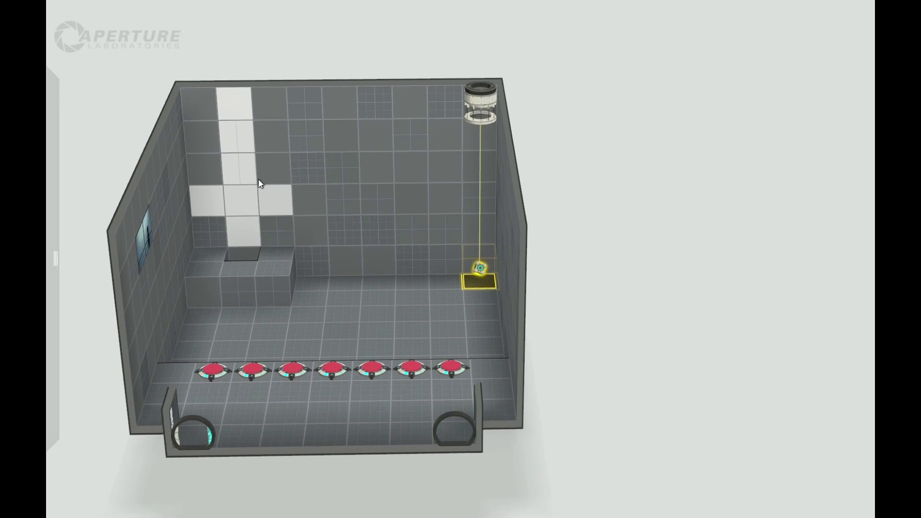
drag(632, 292, 754, 303)
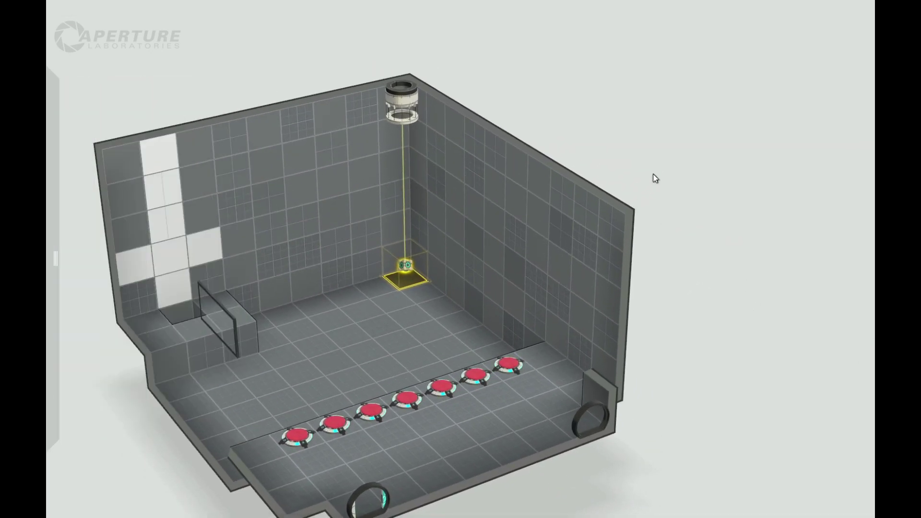
mouse_move(49, 144)
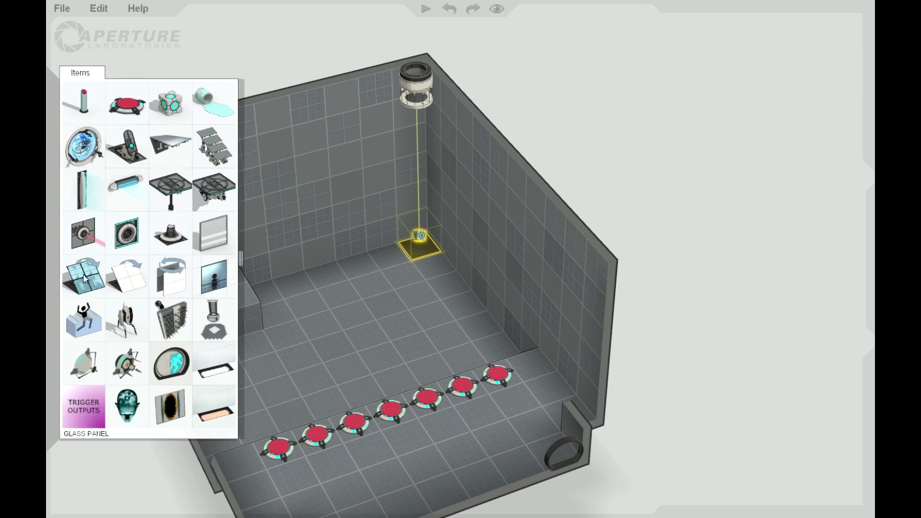
drag(84, 279, 396, 166)
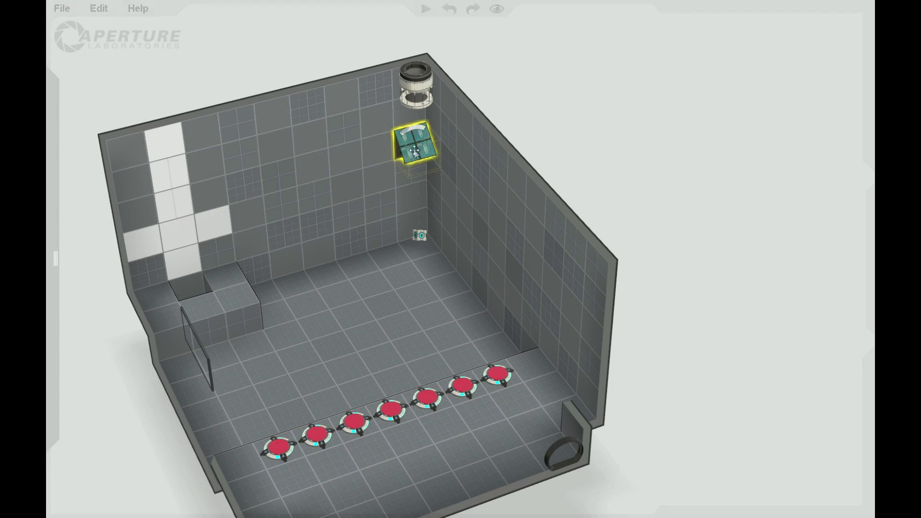
- Mount an excursion funnel on the adjoining side wall beside the glass panel, aimed along the wall with the cross
right_drag(662, 148, 774, 135)
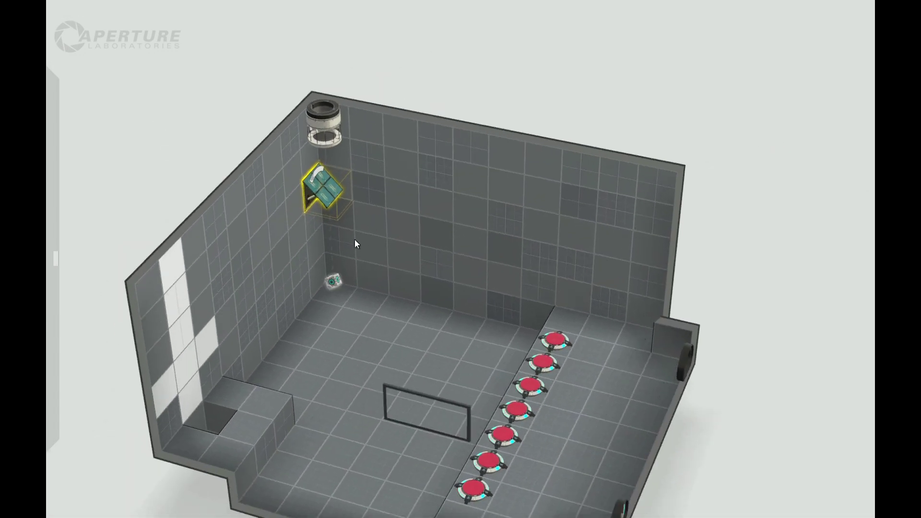
mouse_move(55, 259)
drag(82, 144, 379, 195)
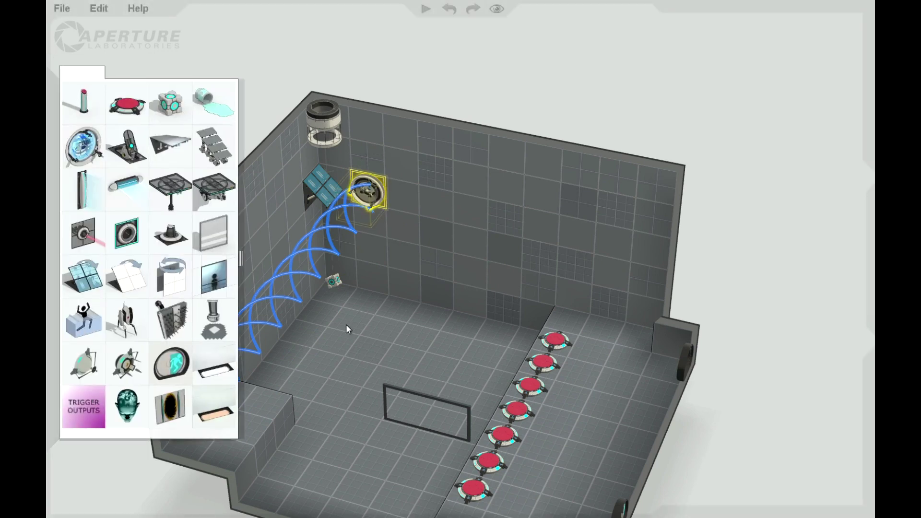
- Pull a block out of the side wall beneath the funnel and place a floor button on top of it
click(374, 230)
drag(388, 228, 372, 246)
mouse_move(48, 146)
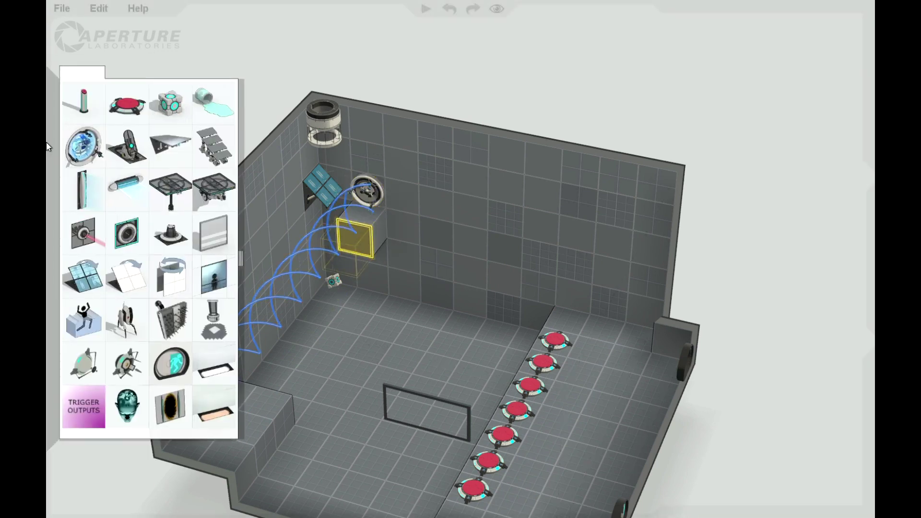
drag(126, 103, 368, 216)
- Place a fizzler across the entrance platform's floor and widen it to three tiles so it covers the button row
right_drag(811, 397, 411, 403)
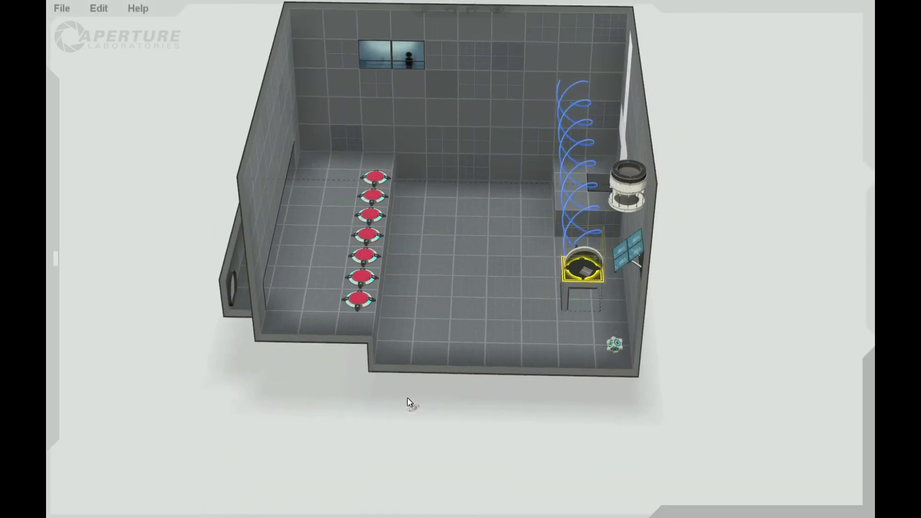
mouse_move(48, 42)
drag(125, 183, 304, 169)
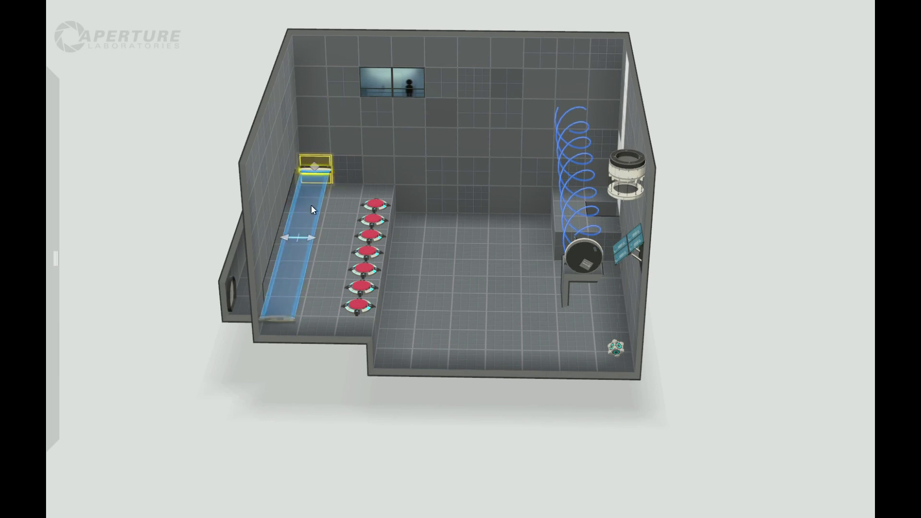
drag(311, 240, 382, 238)
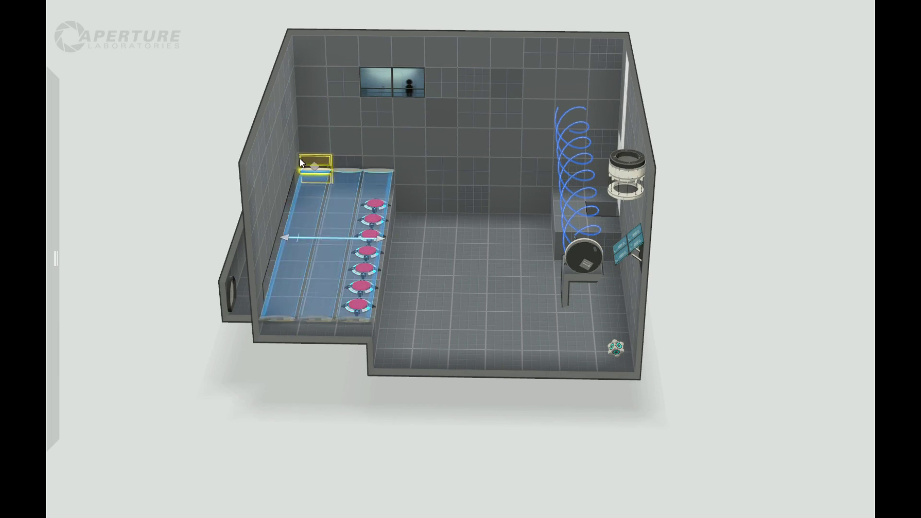
- Change the three-tile field's hazard type to Laserfield and turn off its Start enabled option
right_click(313, 172)
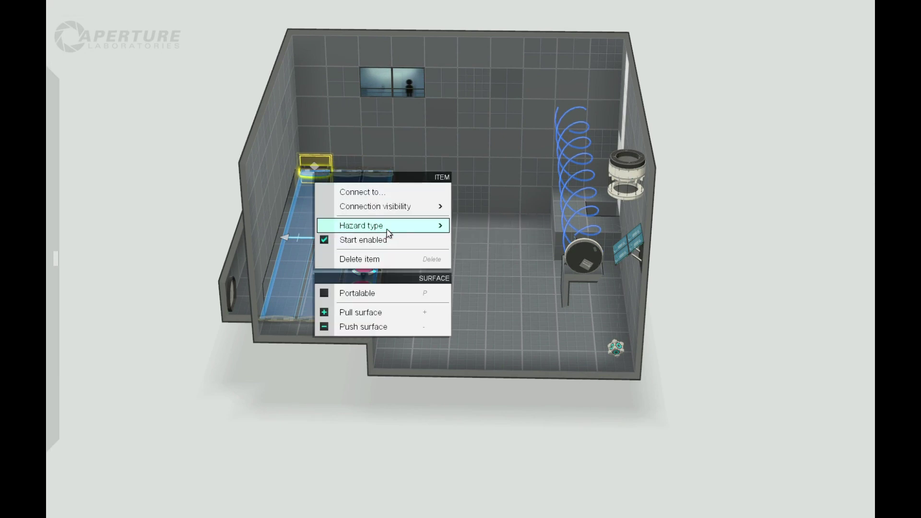
mouse_move(388, 230)
click(490, 243)
right_drag(307, 418, 145, 225)
right_click(146, 223)
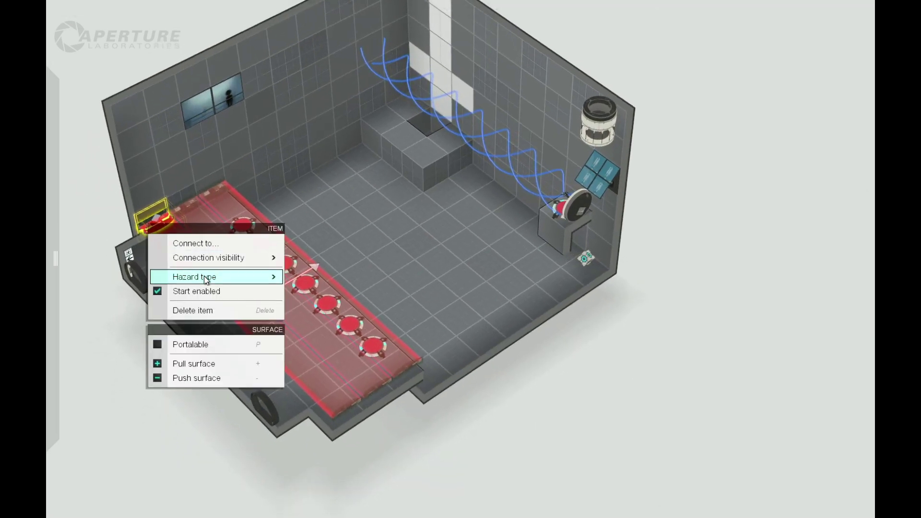
mouse_move(203, 275)
click(339, 281)
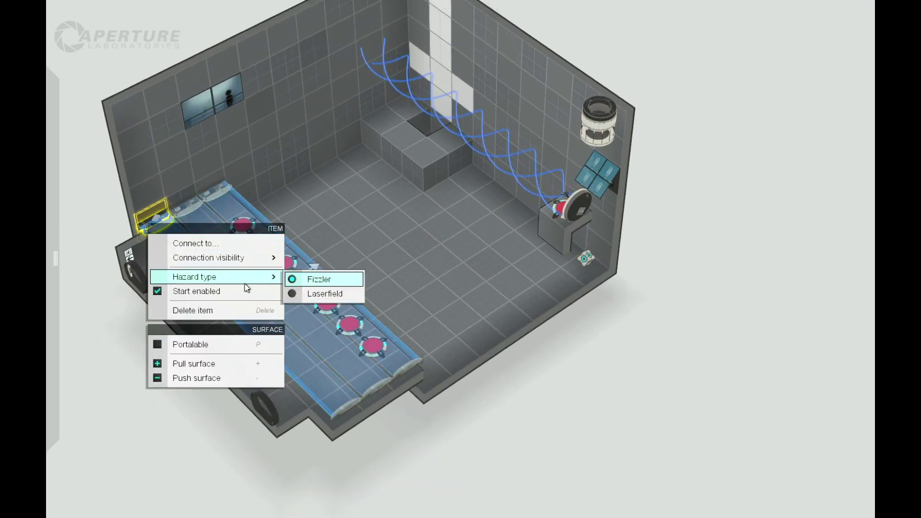
click(162, 291)
- Mount a laser emitter midway along the far wall at the height of the cross's arms, with an excursion funnel beside it
right_drag(387, 453, 629, 424)
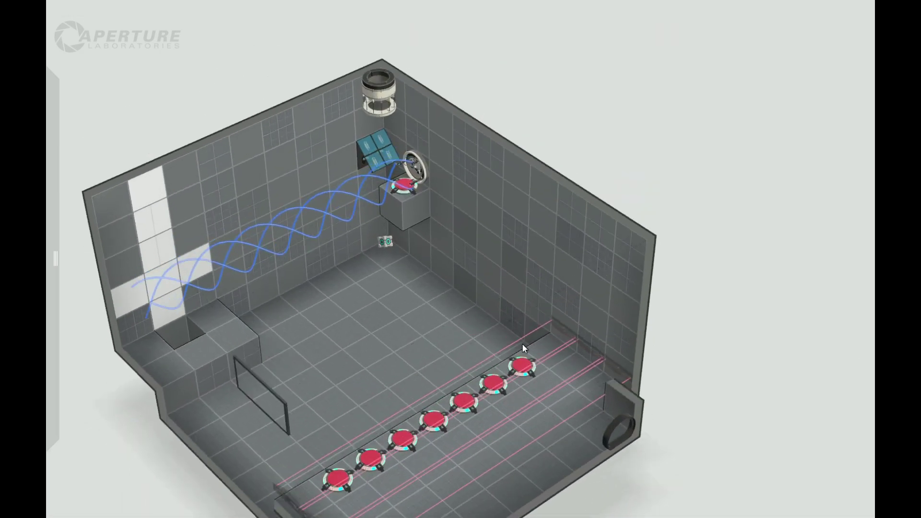
right_drag(522, 343, 644, 390)
right_drag(725, 240, 738, 180)
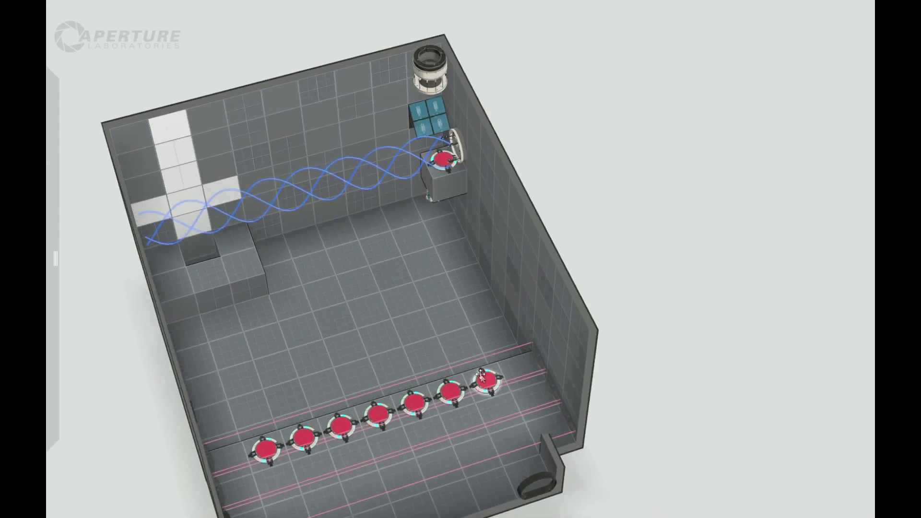
right_drag(660, 353, 634, 349)
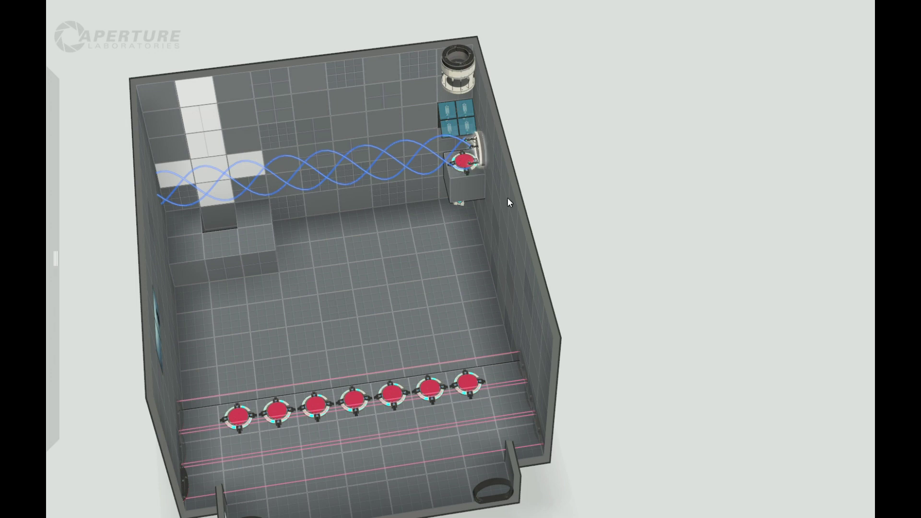
right_drag(538, 195, 623, 186)
mouse_move(50, 230)
drag(84, 233, 325, 174)
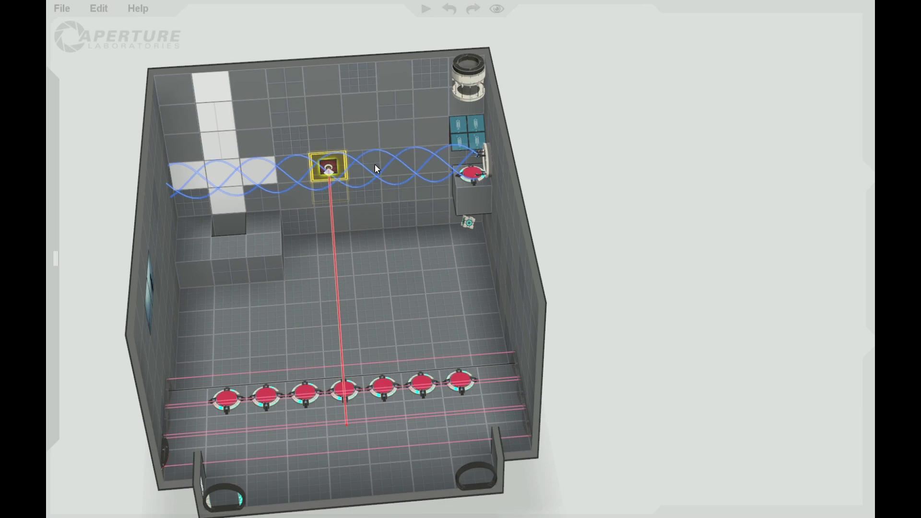
mouse_move(50, 412)
drag(96, 166, 364, 165)
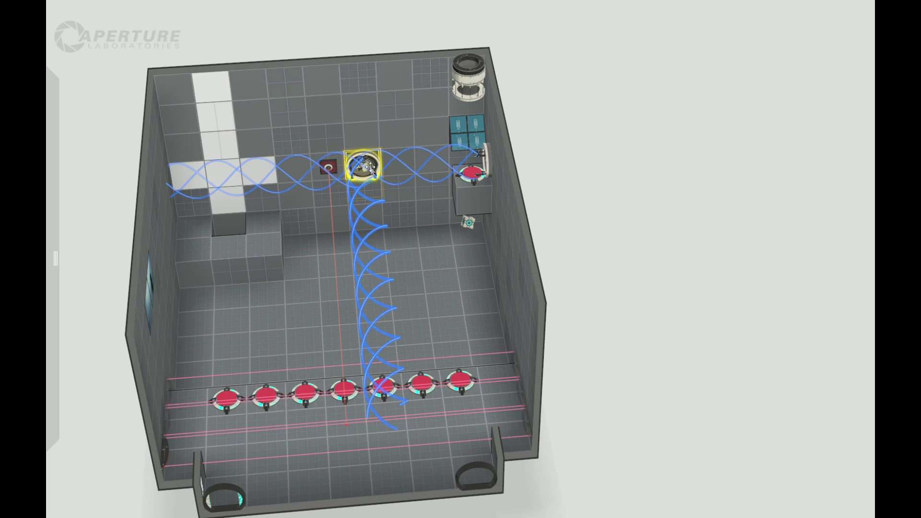
- Fill the lowered floor with deadly goo and raise a single block in its middle
drag(594, 236, 555, 304)
mouse_move(47, 232)
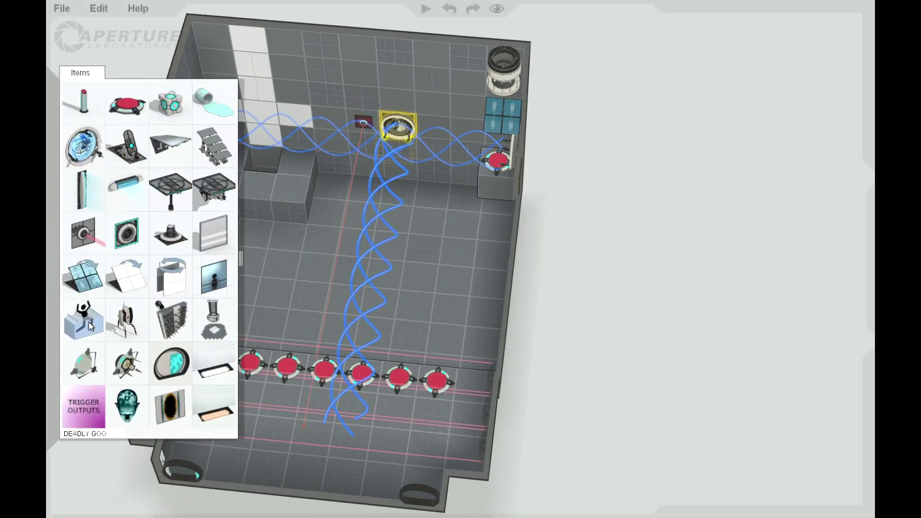
drag(89, 326, 304, 248)
drag(383, 315, 385, 285)
- Mount another excursion funnel on the side wall above the goo, aimed across the chamber over the raised block
drag(591, 350, 623, 320)
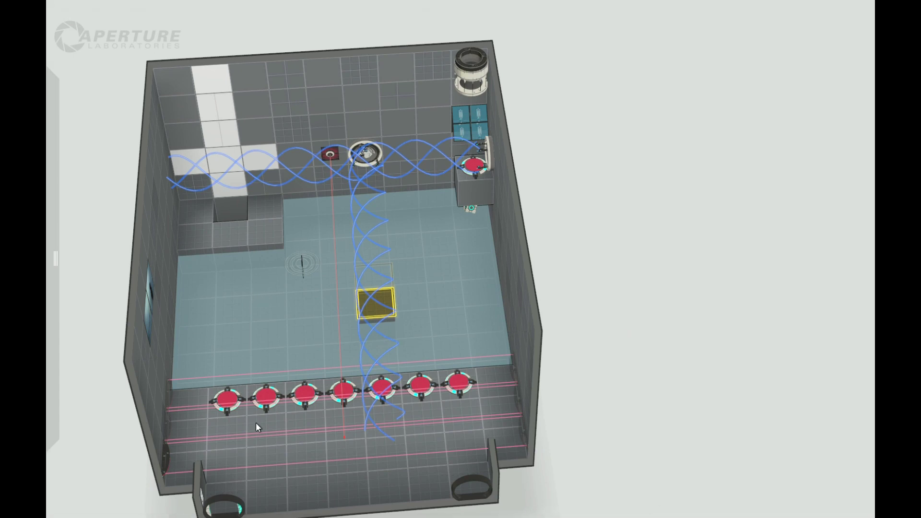
mouse_move(48, 331)
drag(82, 405, 511, 288)
drag(568, 289, 686, 192)
drag(513, 270, 480, 275)
drag(656, 175, 351, 262)
drag(634, 367, 698, 314)
drag(649, 287, 549, 237)
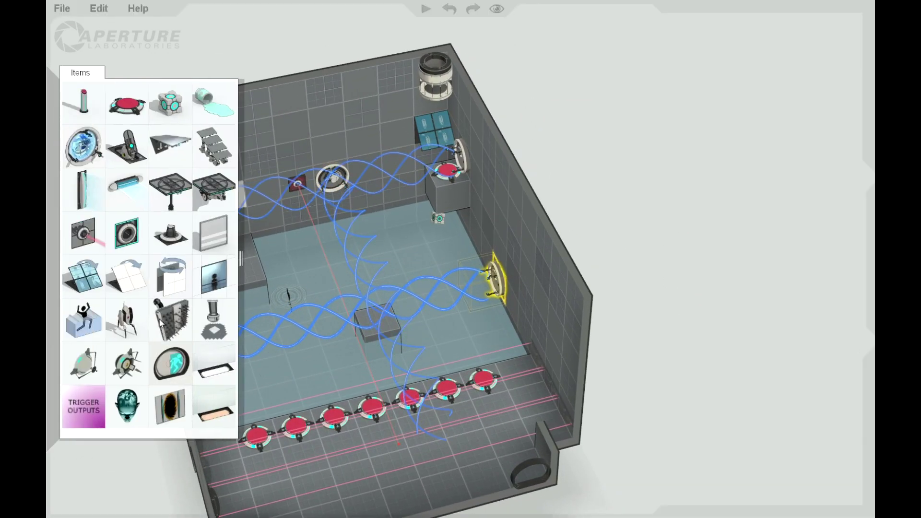
- Turn off Start enabled for all three excursion funnels
drag(681, 308, 679, 282)
right_click(447, 150)
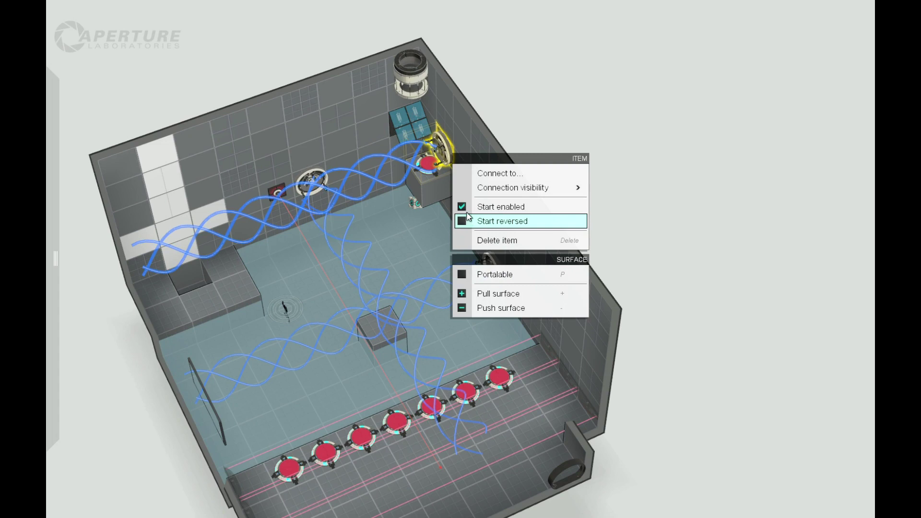
click(501, 207)
right_click(306, 180)
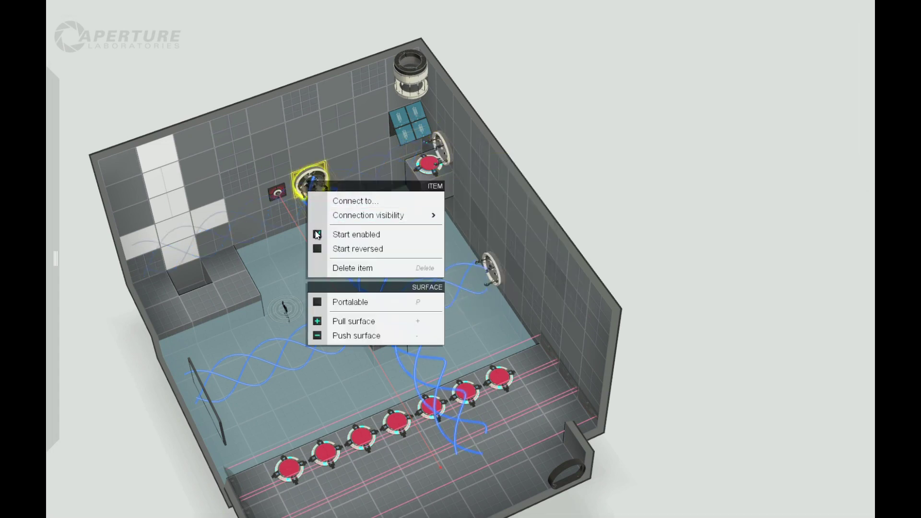
click(336, 234)
click(494, 269)
right_click(494, 269)
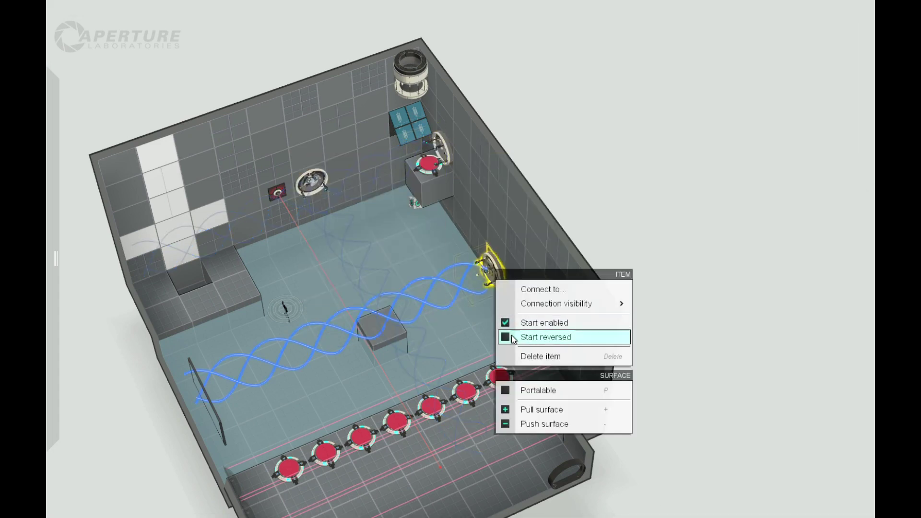
click(508, 325)
- Raise a one-tile-wide ledge out of the goo along the observation-window wall, joining the corner platform
drag(757, 360, 536, 294)
drag(658, 262, 596, 288)
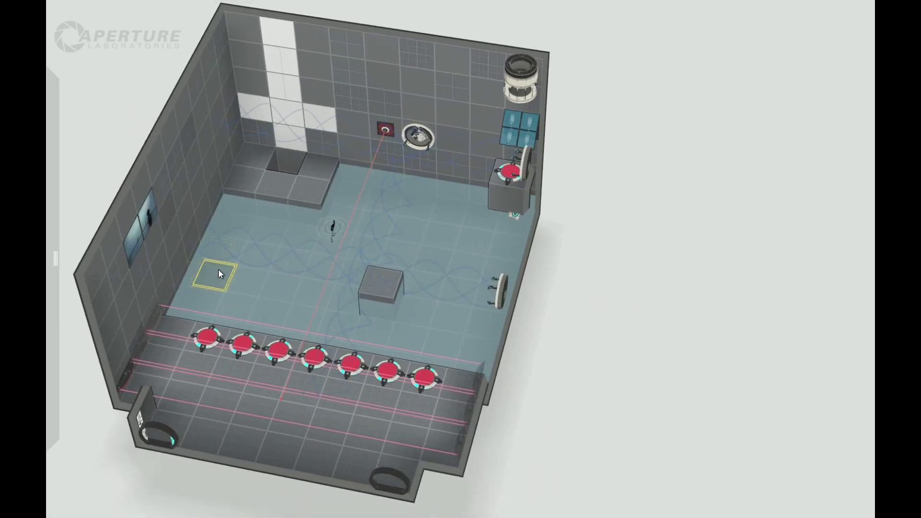
drag(718, 385, 535, 442)
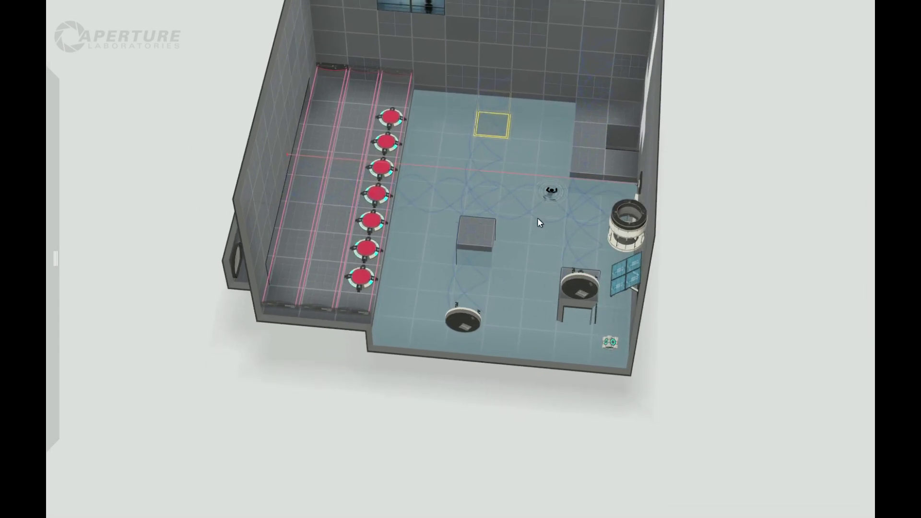
drag(541, 136, 549, 123)
click(836, 211)
drag(836, 211, 875, 220)
- Place a piston platform on the ledge's free end and an excursion funnel high on the entrance wall, aimed along the window wall
mouse_move(55, 184)
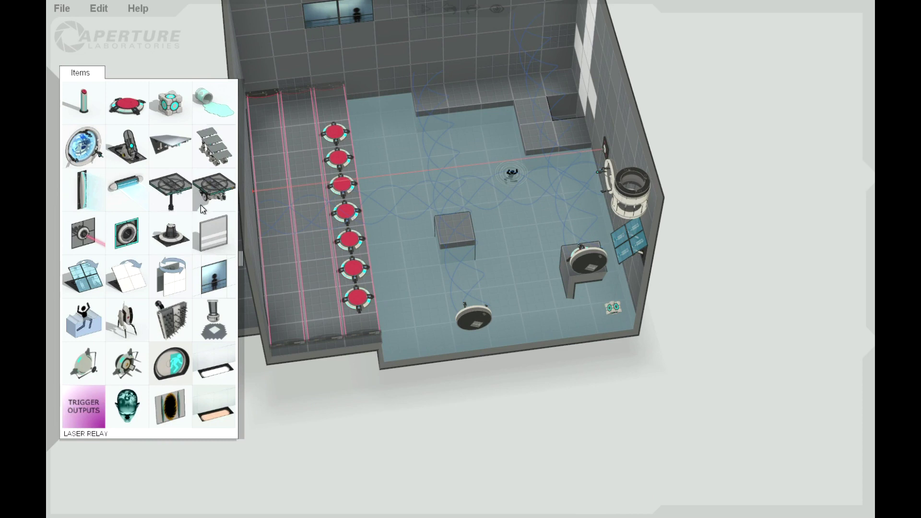
drag(202, 209, 442, 94)
drag(182, 224, 366, 120)
mouse_move(56, 140)
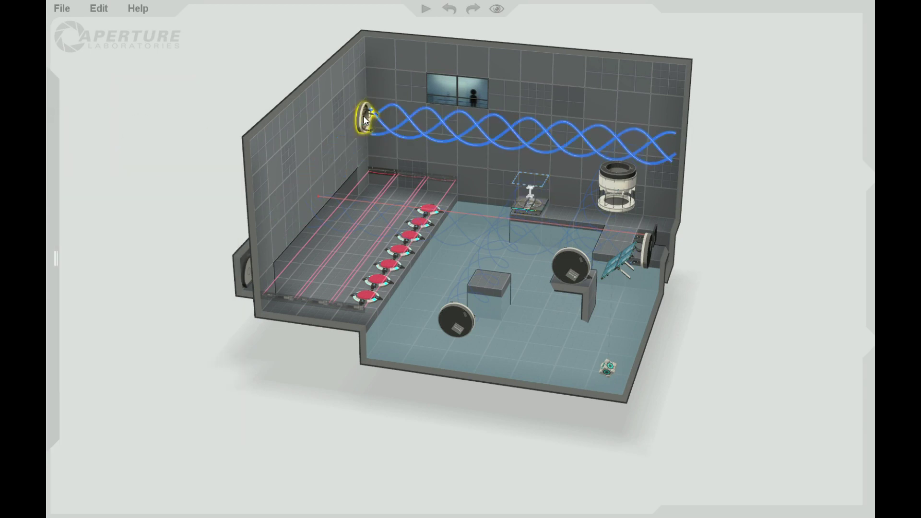
key(k)
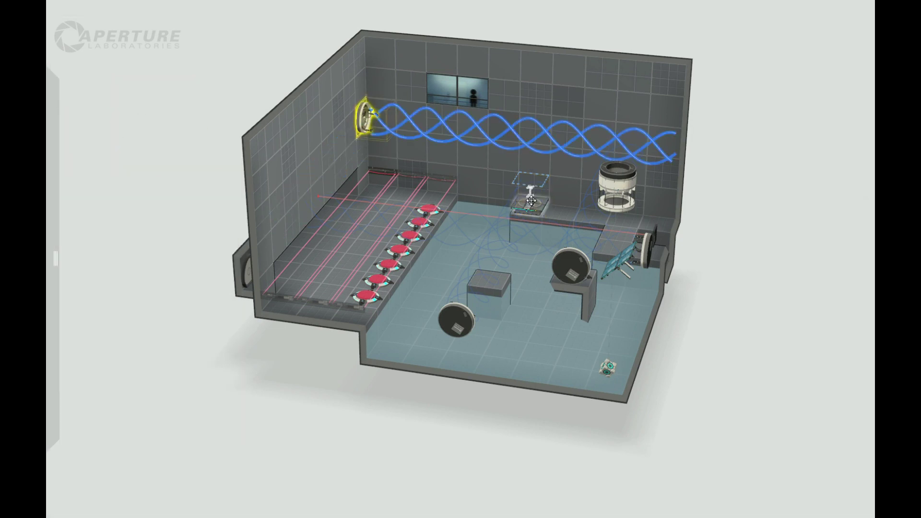
- Extend the piston platform's travel upward to the level of the funnel beam along the window wall
click(531, 201)
drag(857, 188, 846, 209)
drag(547, 158, 557, 118)
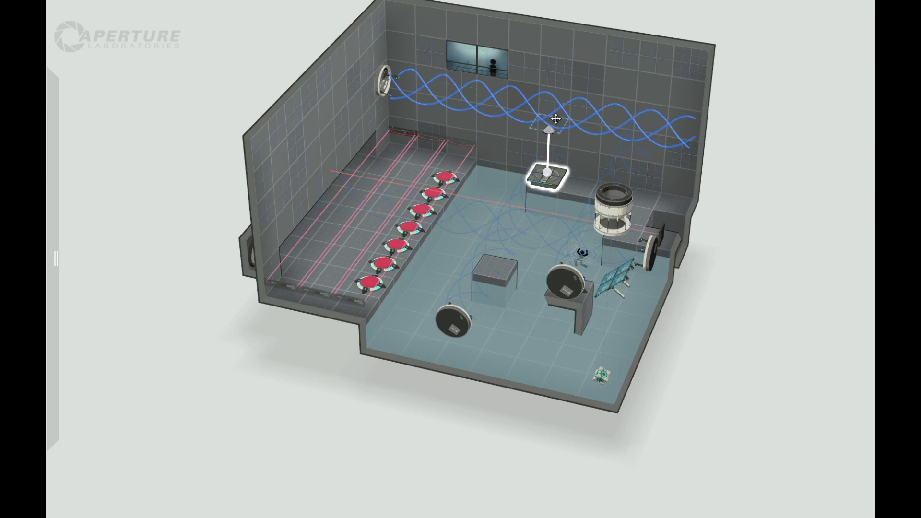
- Mount a floor button on the far wall beside the cross, at the end of the upper funnel's beam
right_drag(226, 395, 422, 412)
mouse_move(55, 259)
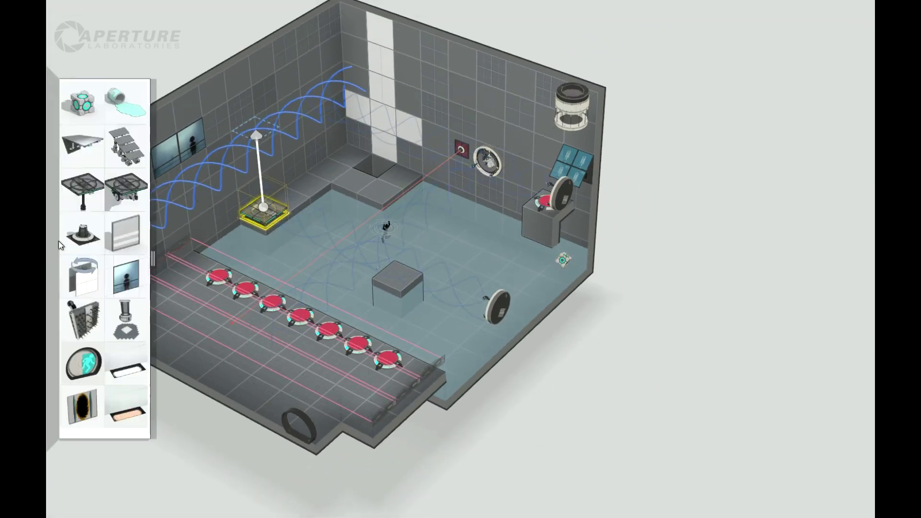
drag(127, 108, 355, 80)
- Place two adjacent floor buttons on the corner platform between the pit and the window wall
right_drag(657, 364, 651, 350)
mouse_move(56, 259)
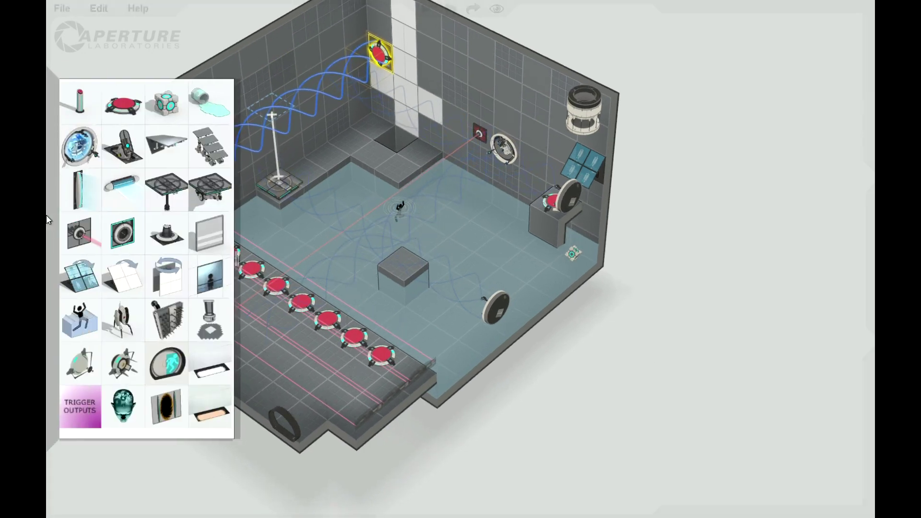
drag(127, 107, 365, 128)
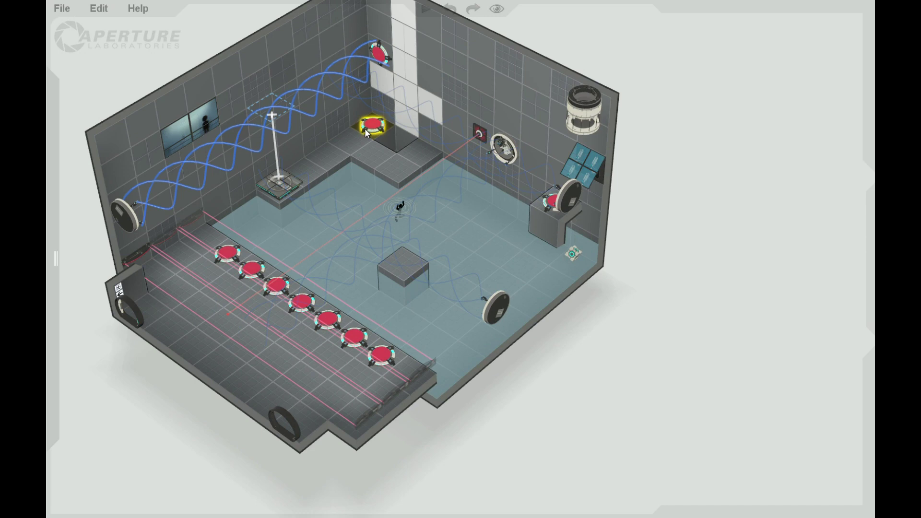
mouse_move(58, 133)
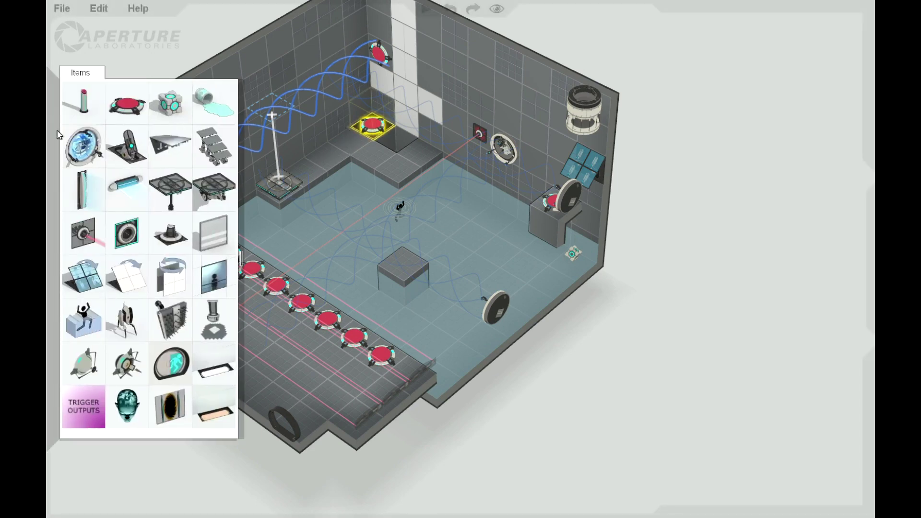
drag(127, 108, 359, 128)
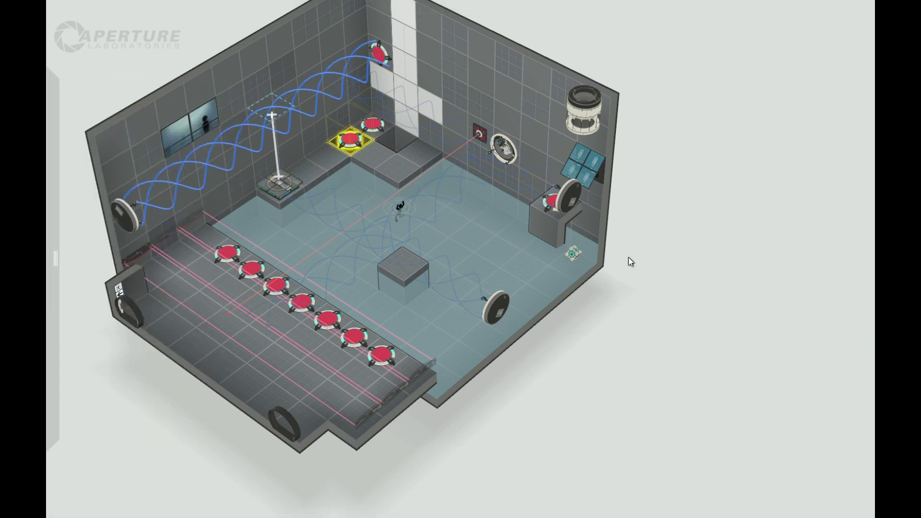
- Place an aerial faith plate on the window-wall ledge beside the corner buttons and target it at the middle button of the seven-button row
mouse_move(58, 150)
drag(127, 147, 381, 135)
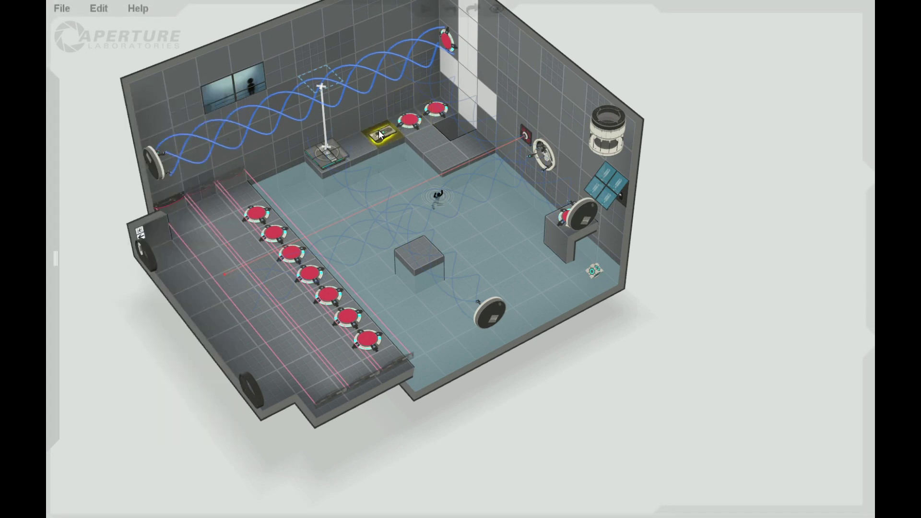
click(306, 276)
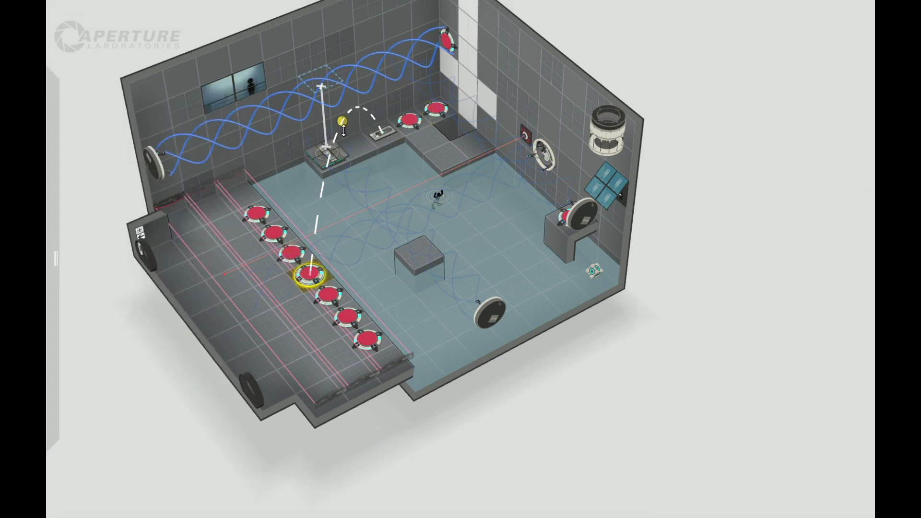
drag(544, 374, 528, 405)
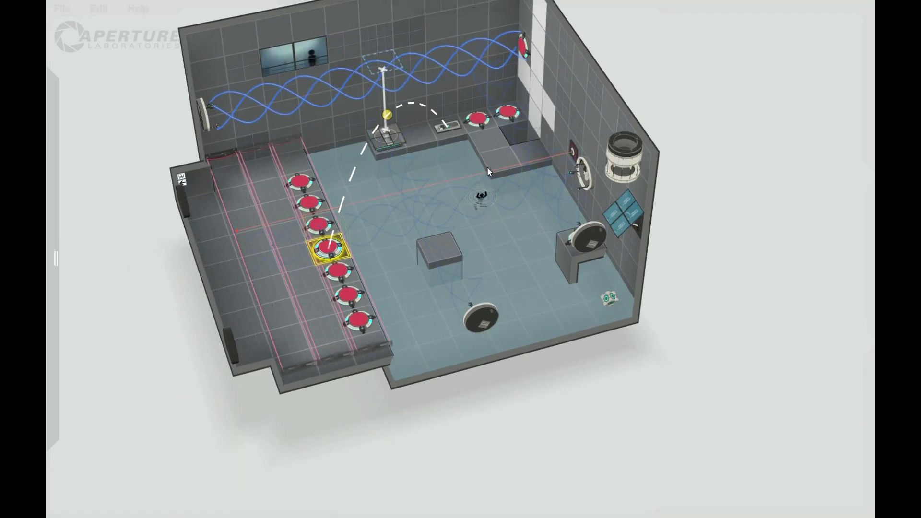
right_drag(501, 496, 524, 329)
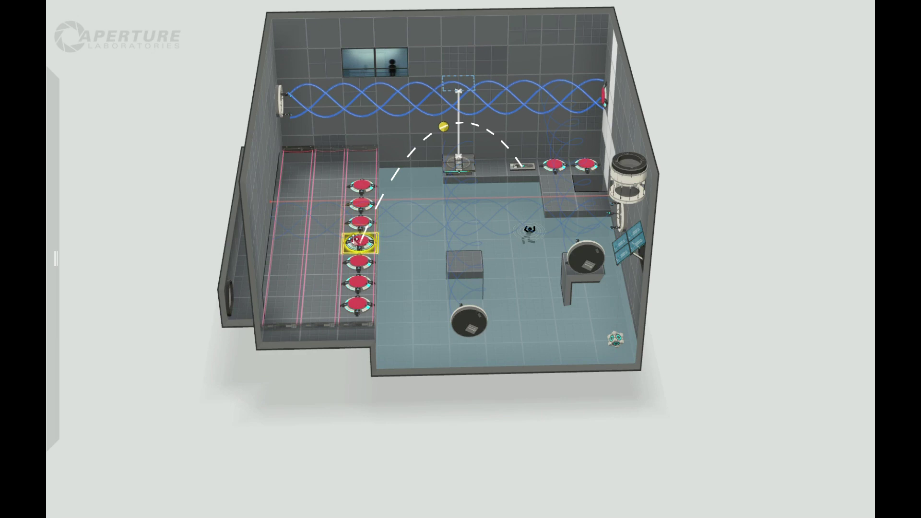
right_drag(373, 497, 357, 321)
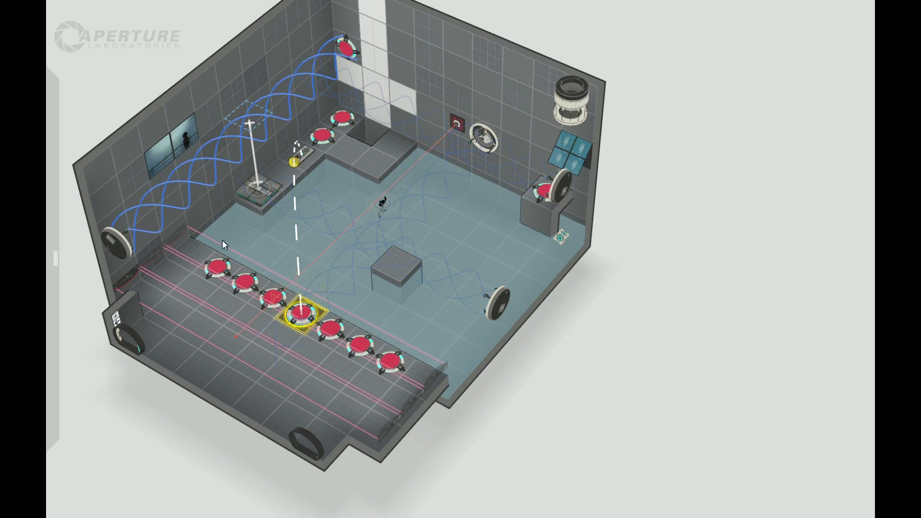
- Turn off "Start enabled" for the high excursion funnel that is aimed along the window wall
right_click(123, 245)
click(158, 302)
click(561, 430)
right_drag(560, 430, 441, 380)
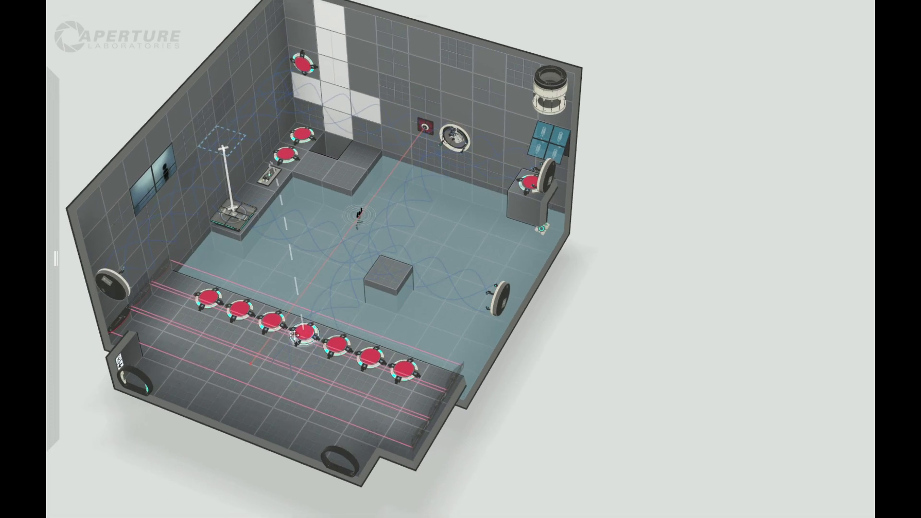
- Place a second aerial faith plate between the first one and the piston platform, targeted at the wall inside the corner pit
right_drag(609, 367, 462, 153)
drag(126, 145, 412, 119)
click(524, 115)
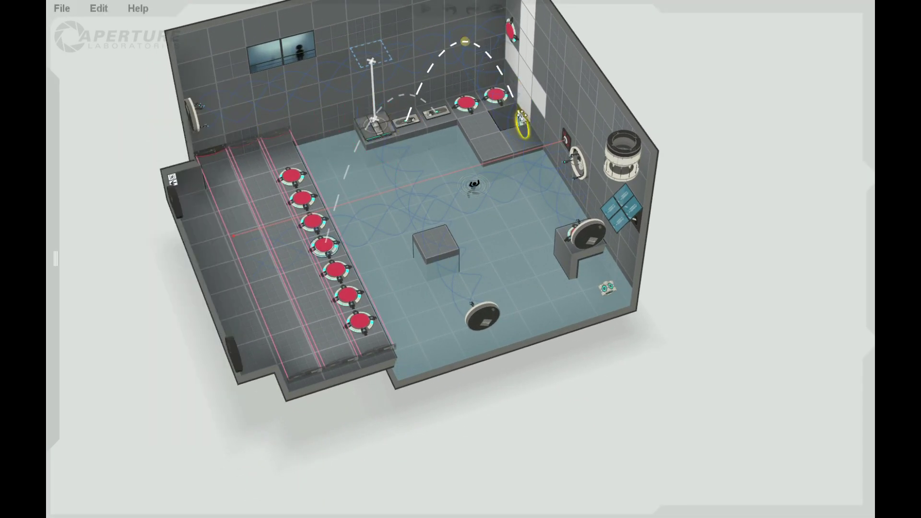
right_drag(711, 102, 771, 181)
- Place a floor button at the bottom of the corner pit, in front of the faith plate target
mouse_move(59, 255)
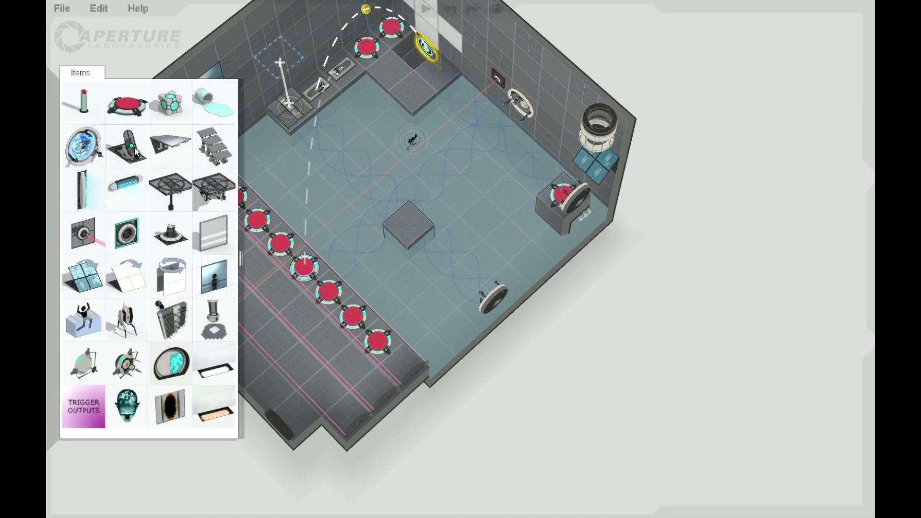
drag(131, 109, 200, 103)
drag(402, 56, 419, 58)
- Open a one-tile recess in the ceiling above the white cross and mount a light bridge across its opening
drag(559, 442, 285, 167)
drag(645, 186, 542, 240)
mouse_move(48, 131)
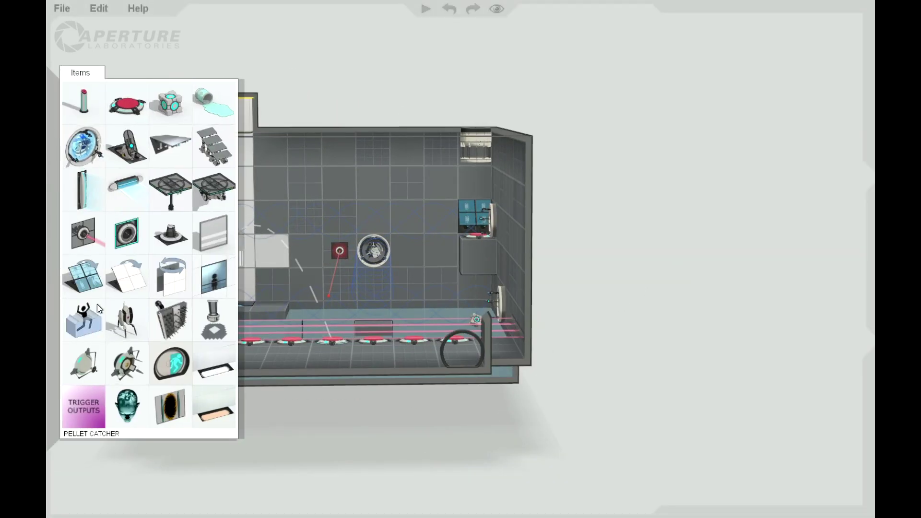
drag(115, 182, 236, 133)
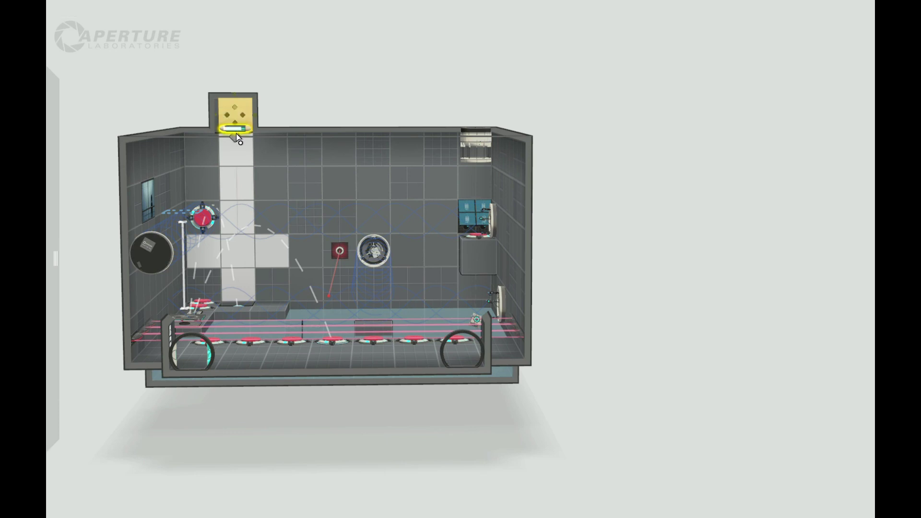
right_drag(322, 114, 121, 102)
- Raise the ceiling recess by one more tile and place a cube dropper in it above the light bridge
click(175, 85)
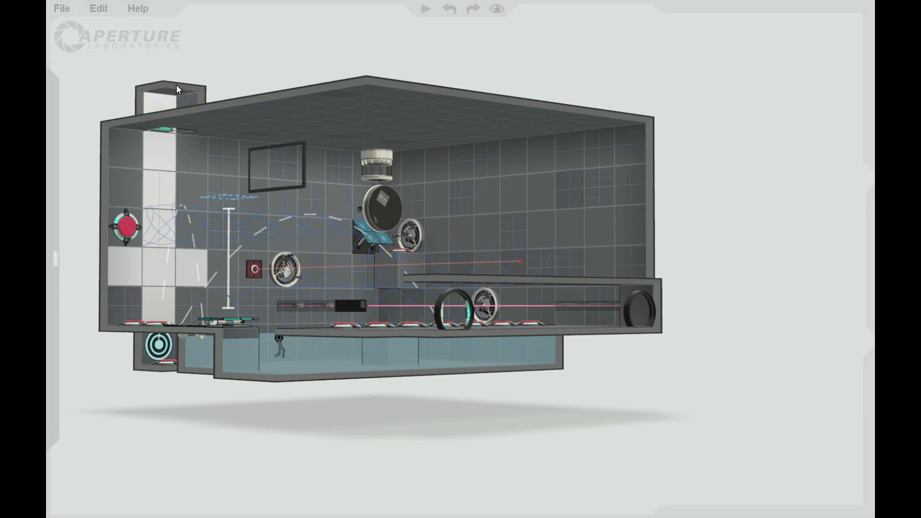
drag(182, 86, 182, 47)
right_drag(414, 37, 402, 145)
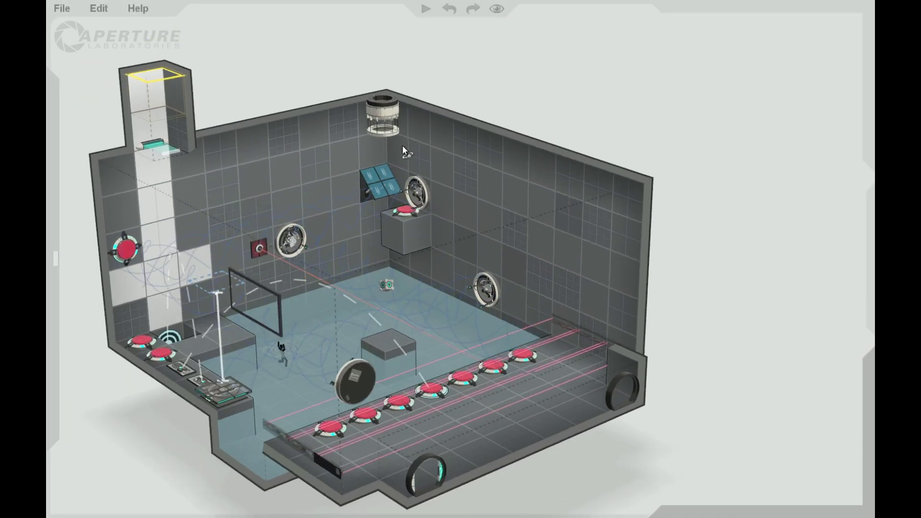
mouse_move(169, 125)
mouse_down()
mouse_move(155, 98)
mouse_move(154, 122)
mouse_move(171, 143)
mouse_move(164, 140)
mouse_up()
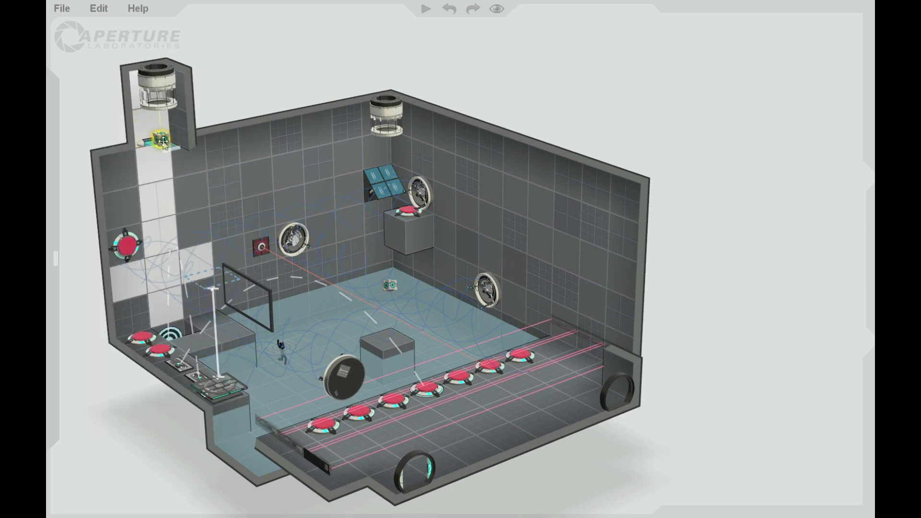
right_click(164, 141)
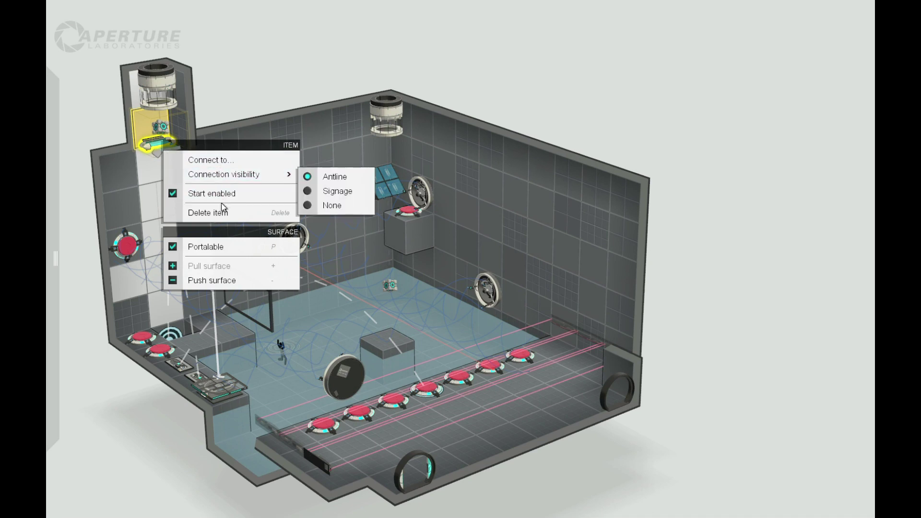
mouse_move(231, 173)
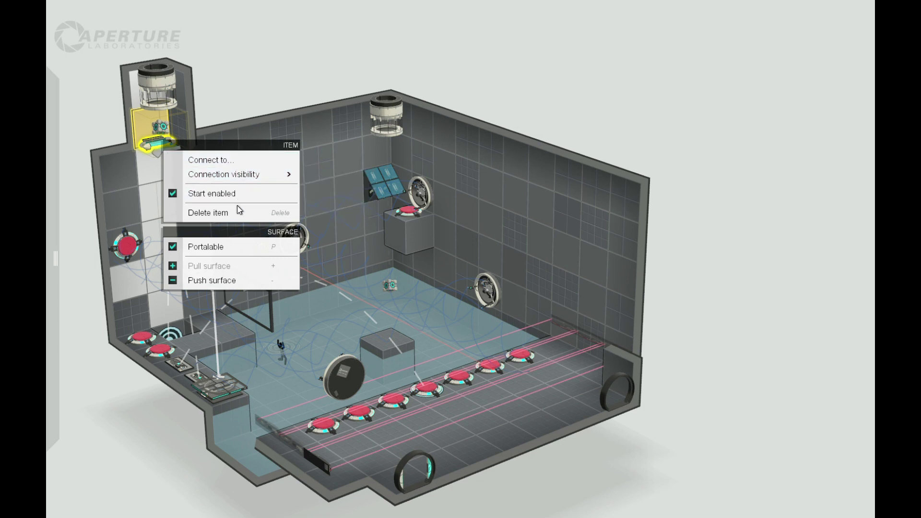
click(243, 89)
- Set the cube type of the dropper in the ceiling recess to Sphere
right_click(162, 126)
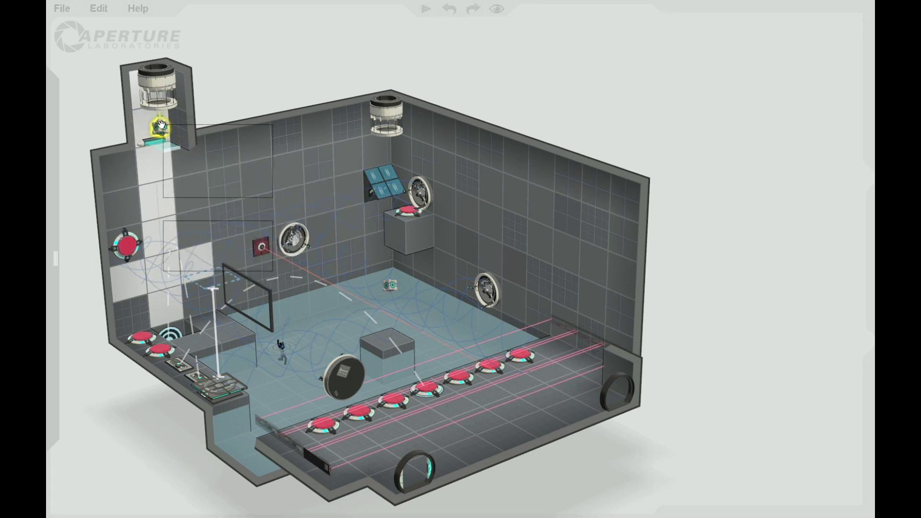
mouse_move(259, 145)
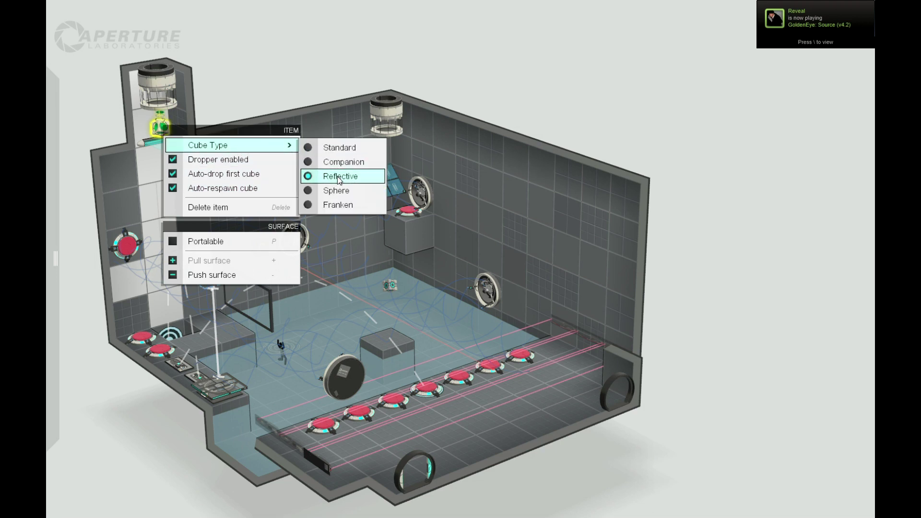
click(338, 189)
- Examine the chamber from several angles, checking the ceiling recess, the faith plate arcs, the pit and the floor buttons
right_drag(533, 121, 253, 192)
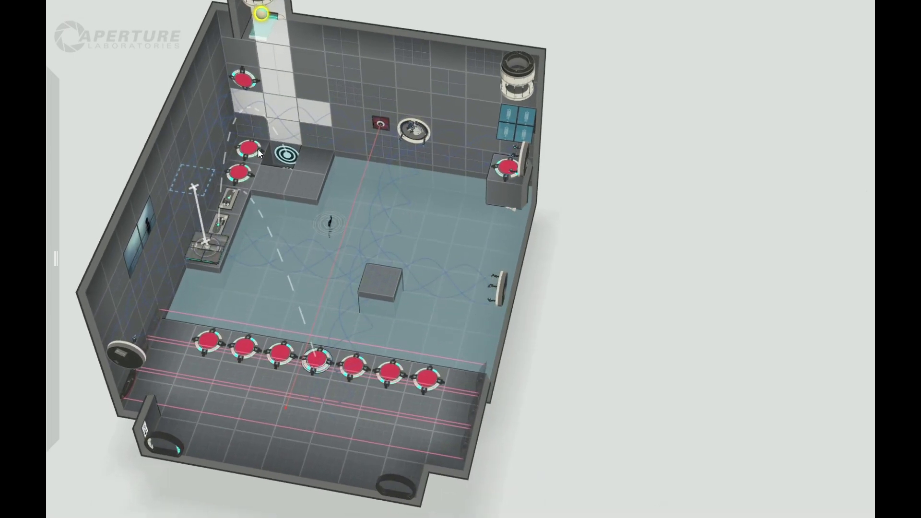
right_drag(437, 175, 228, 109)
right_drag(295, 142, 353, 98)
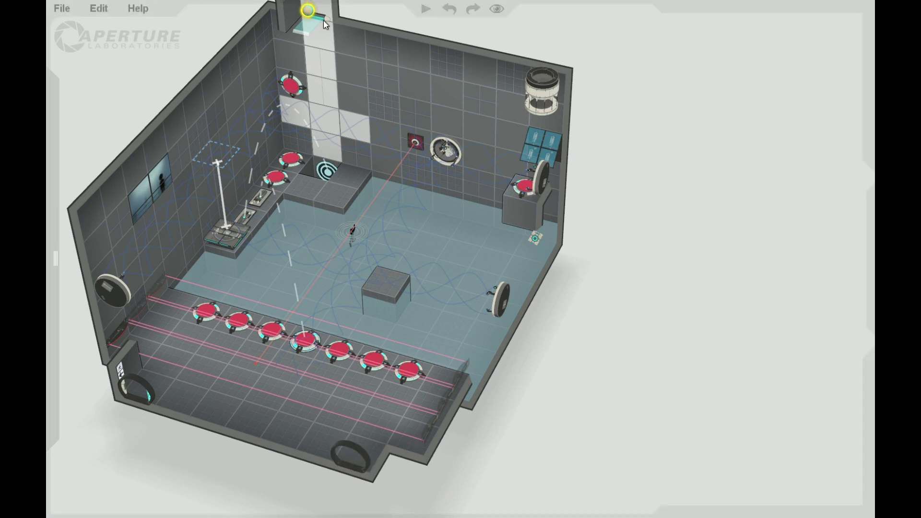
right_drag(691, 119, 355, 40)
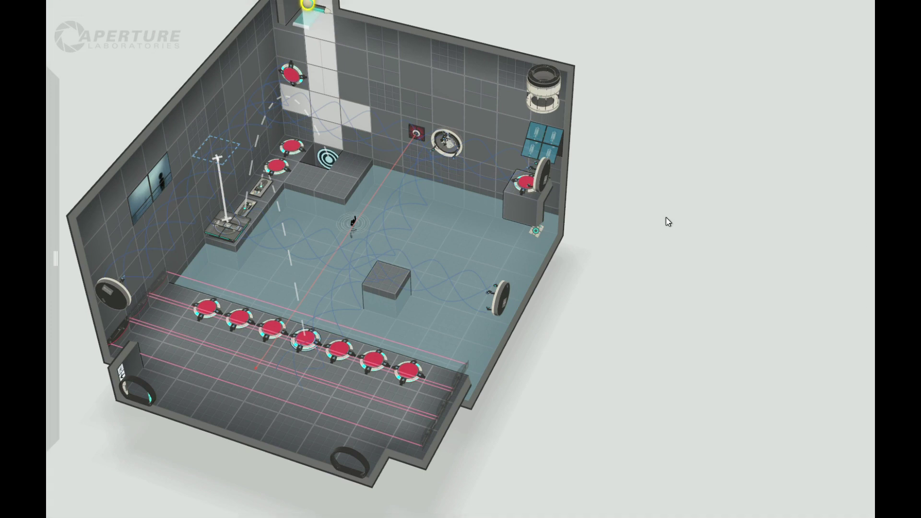
right_drag(666, 221, 660, 259)
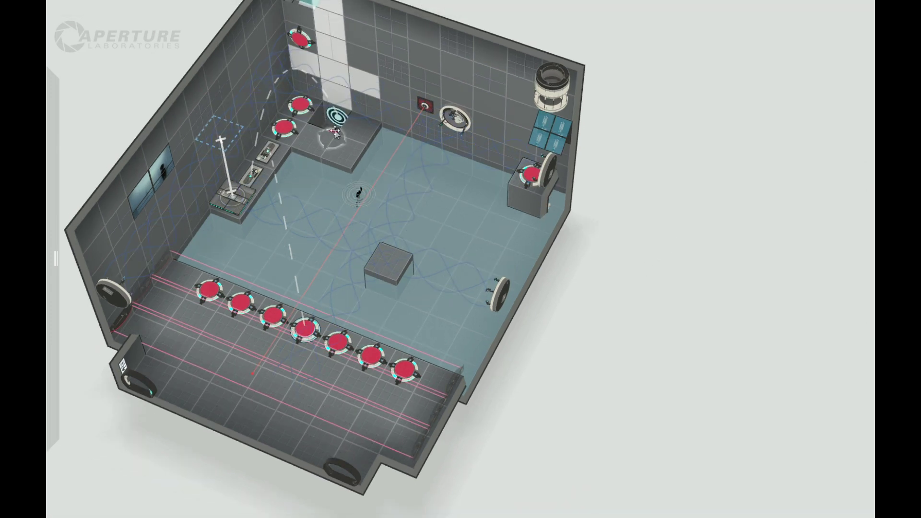
drag(650, 240, 638, 257)
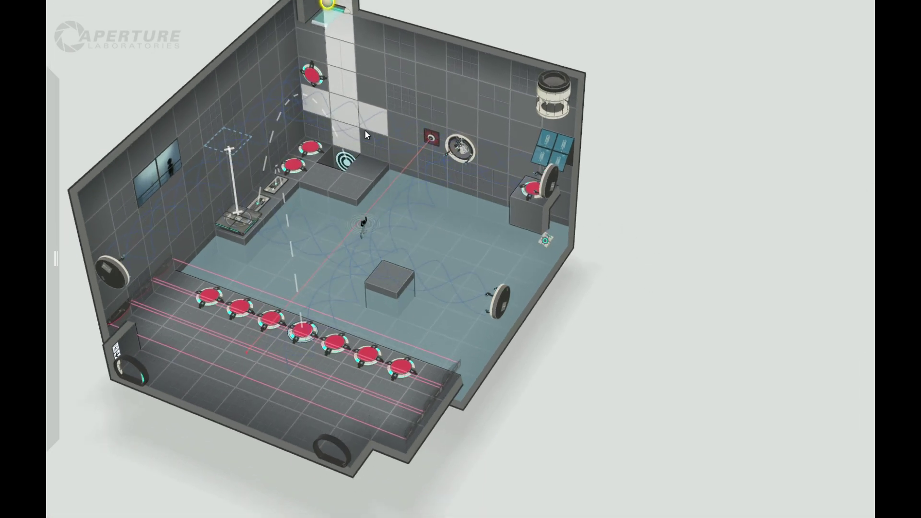
drag(625, 304, 623, 282)
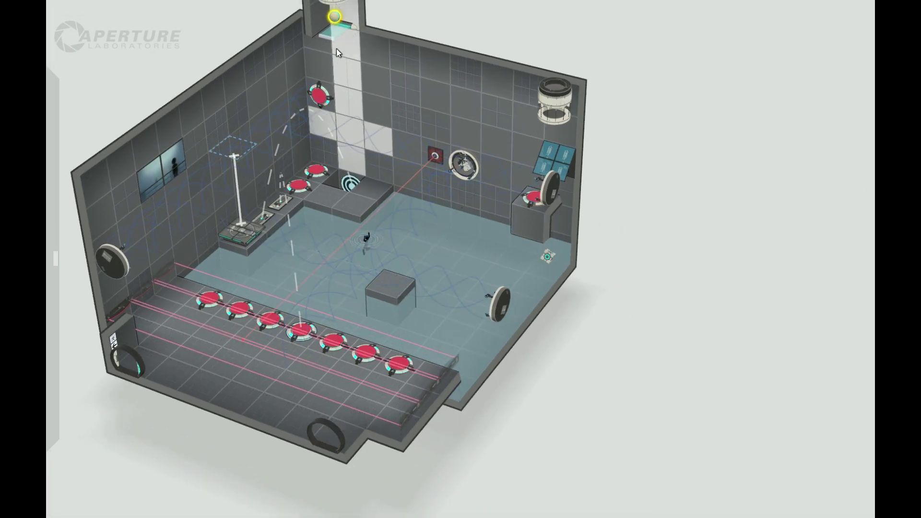
drag(752, 263, 720, 428)
drag(778, 149, 734, 154)
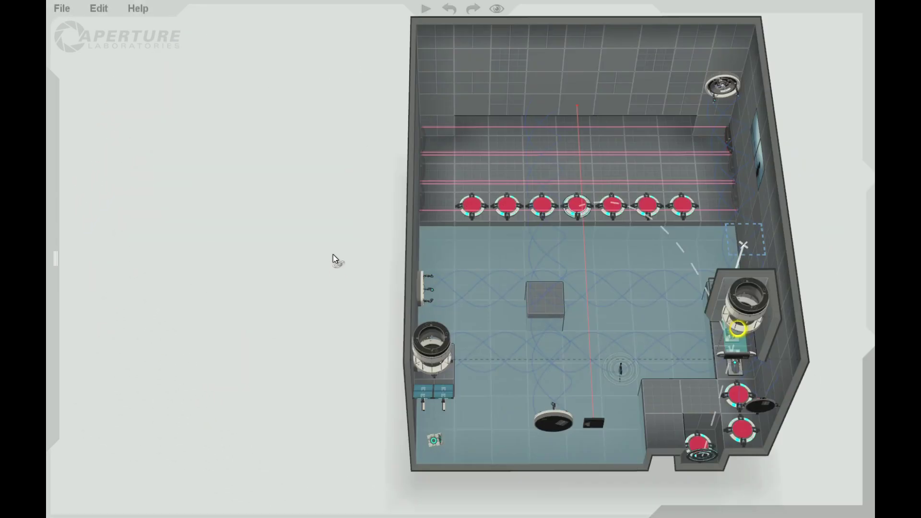
- Pull the end wall with the door in the alcove beside the laserfield outward to form a corridor three tiles long
drag(333, 255, 438, 189)
drag(264, 329, 342, 230)
right_drag(250, 374, 384, 370)
drag(279, 362, 342, 251)
drag(344, 380, 486, 372)
drag(490, 339, 488, 351)
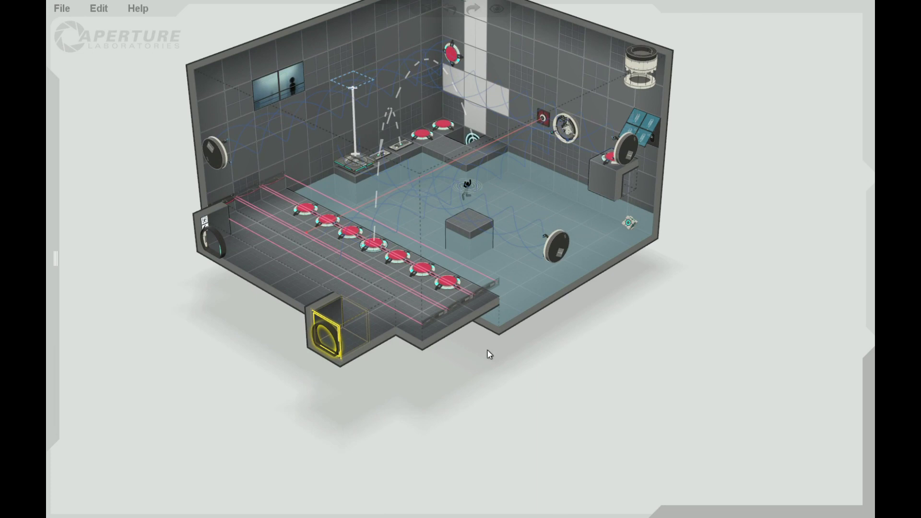
drag(671, 346, 653, 342)
drag(420, 369, 304, 434)
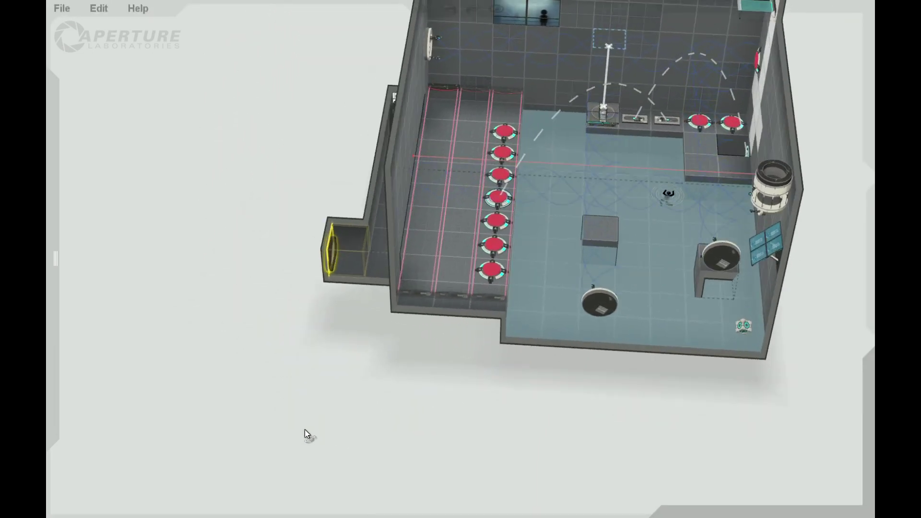
drag(325, 245, 255, 247)
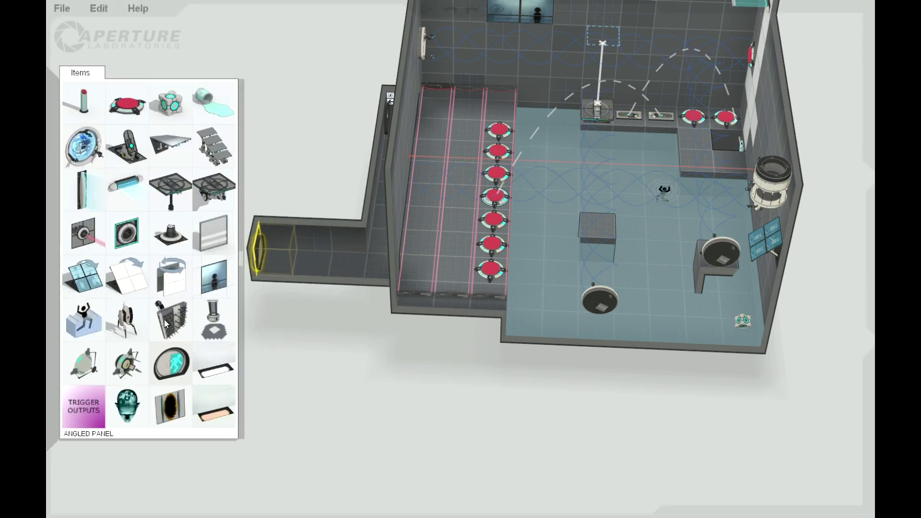
- Place a door item on the corridor's first floor tile and turn it to stand across the corridor
drag(172, 363, 346, 263)
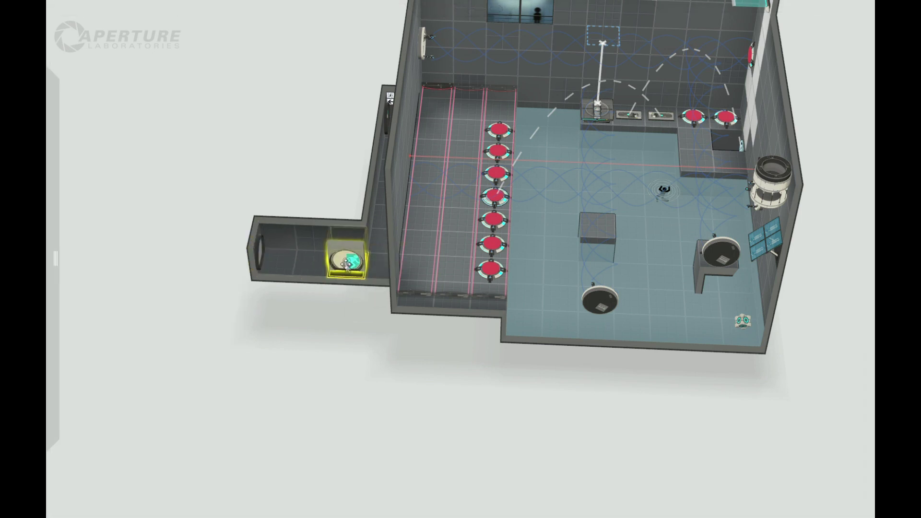
right_drag(340, 380, 333, 308)
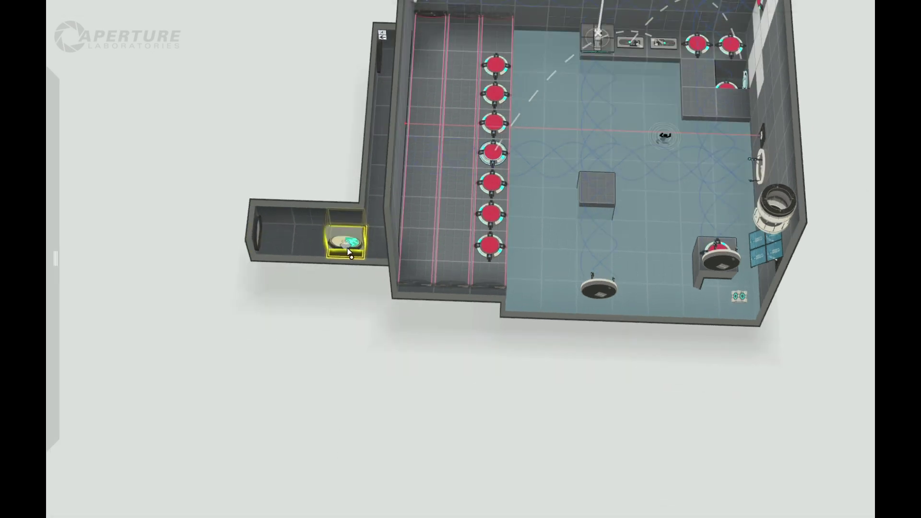
drag(356, 247, 341, 249)
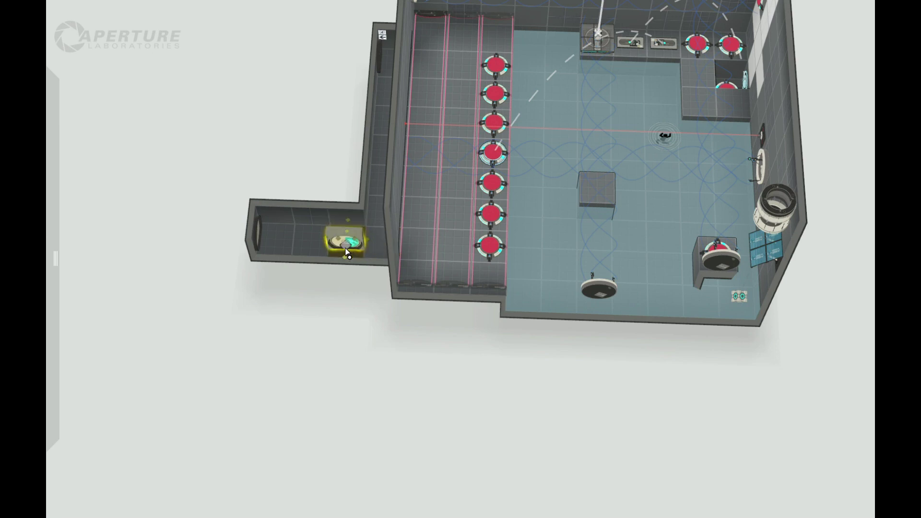
drag(358, 252, 364, 247)
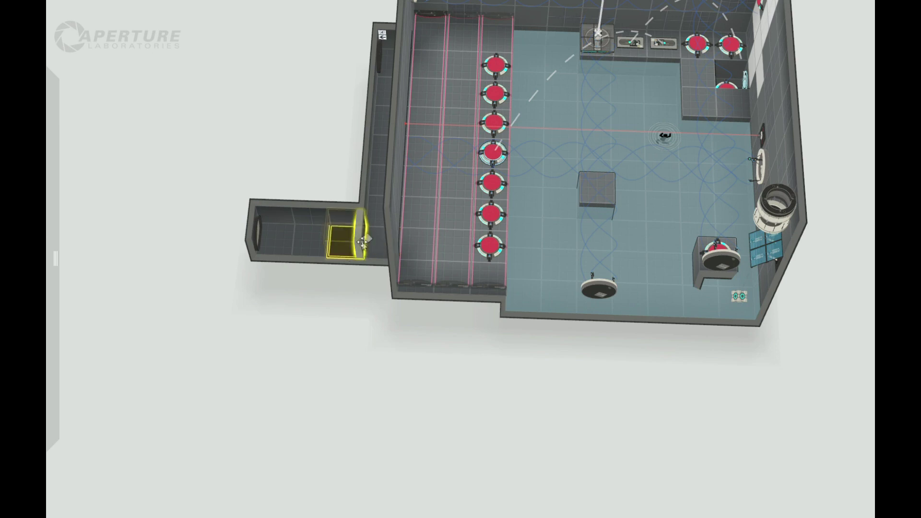
mouse_move(334, 322)
right_down()
mouse_move(349, 318)
mouse_move(325, 315)
right_up()
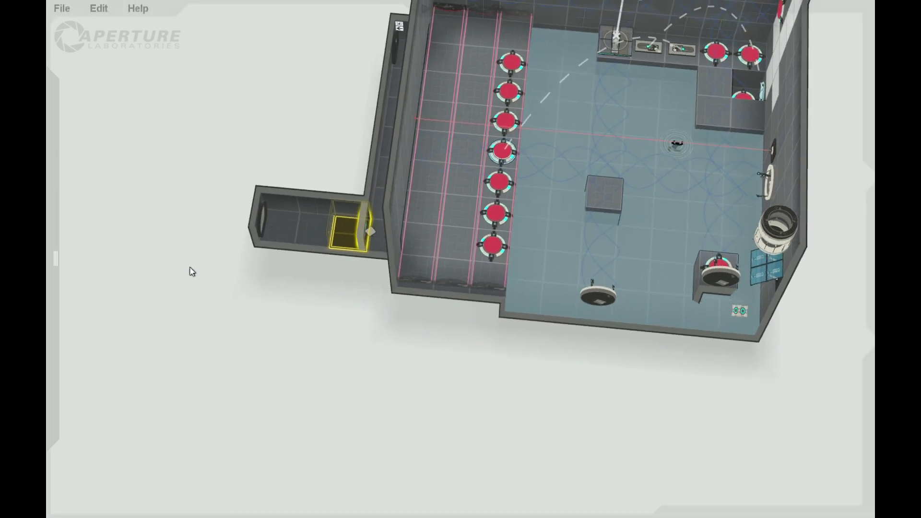
- Pull the side wall of the corridor behind the new door outward to widen it into a room alongside the chamber
mouse_move(55, 249)
right_drag(329, 366, 309, 246)
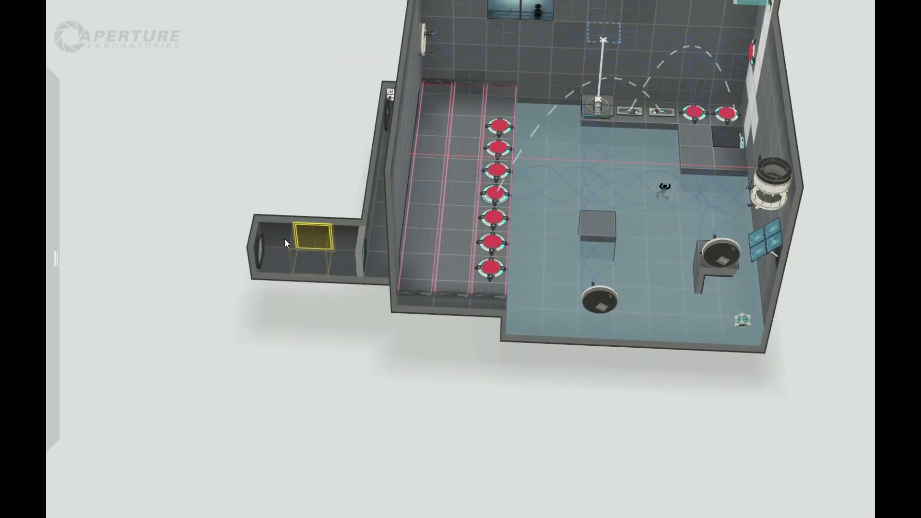
right_drag(335, 324, 337, 319)
drag(321, 234, 313, 162)
right_drag(321, 355, 355, 330)
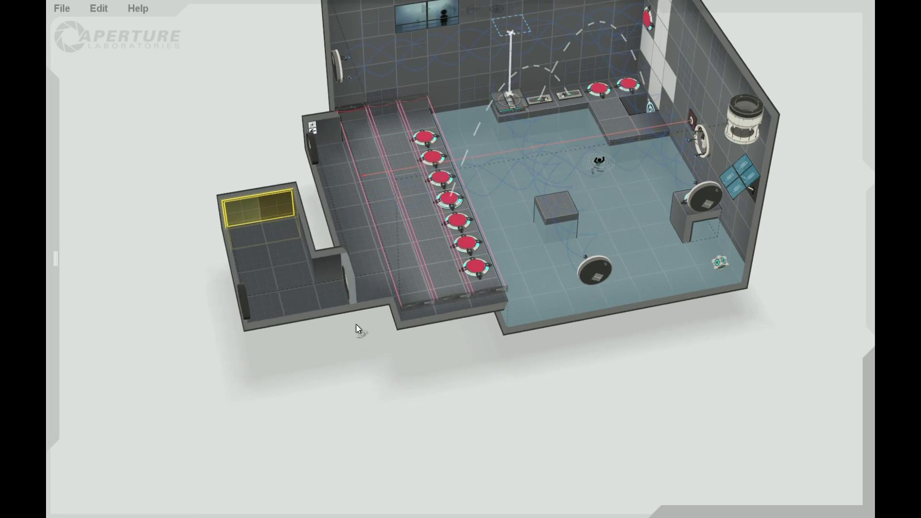
drag(272, 244, 228, 225)
drag(231, 257, 321, 275)
- Move the door from the extra room's end wall onto the main chamber's wall beneath the observation window
drag(241, 297, 325, 141)
right_drag(376, 428, 284, 333)
drag(537, 190, 526, 206)
right_drag(349, 328, 314, 465)
drag(338, 256, 502, 39)
right_drag(348, 403, 318, 434)
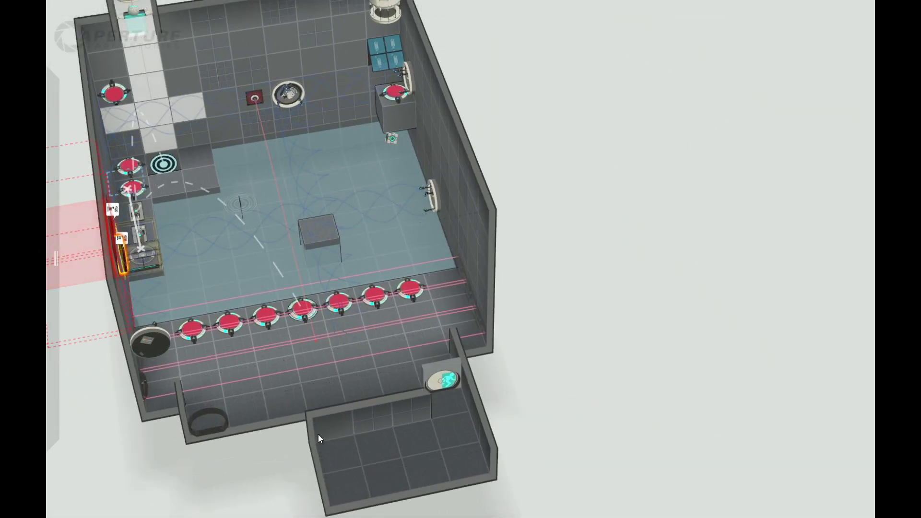
- Adjust both end walls of the extra room so it extends to either side of its doorway
right_drag(575, 410, 601, 420)
drag(563, 396, 645, 375)
double_click(597, 400)
right_drag(544, 494, 336, 384)
click(222, 279)
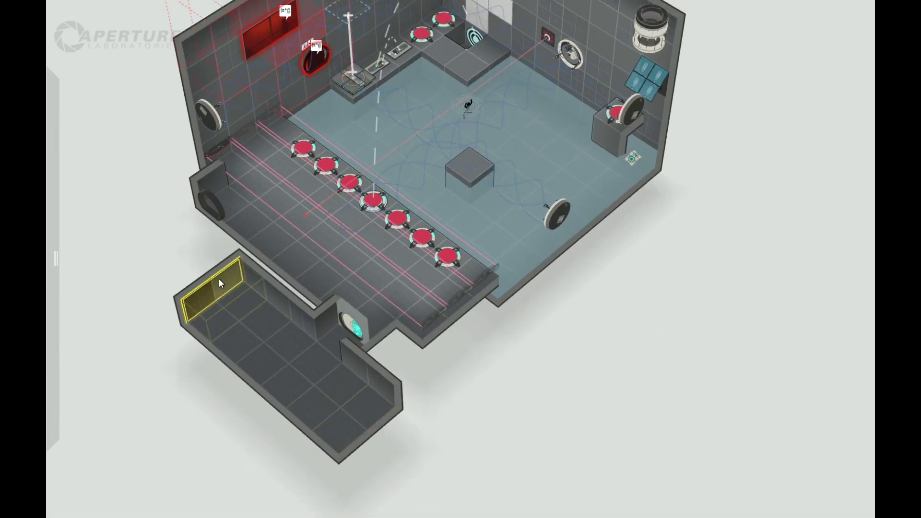
drag(217, 277, 242, 299)
- Raise the ceiling of the extra room
right_drag(194, 390, 47, 377)
right_drag(307, 353, 359, 199)
click(288, 305)
double_click(282, 249)
drag(282, 249, 286, 167)
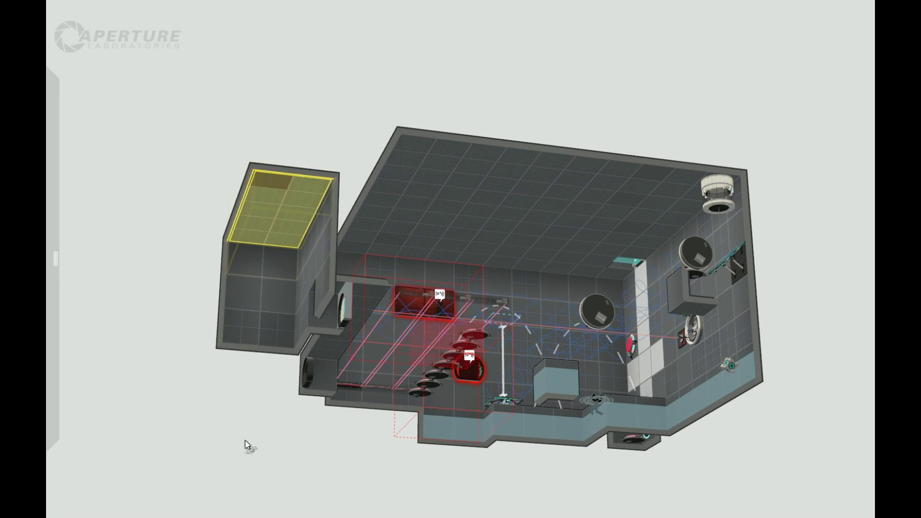
right_drag(246, 440, 315, 385)
- Pull the extra room's wall opposite the doorway outward until the floor is seven tiles deep
click(282, 246)
right_drag(239, 343, 235, 306)
drag(240, 301, 54, 306)
middle_drag(234, 474, 390, 477)
right_drag(384, 482, 413, 430)
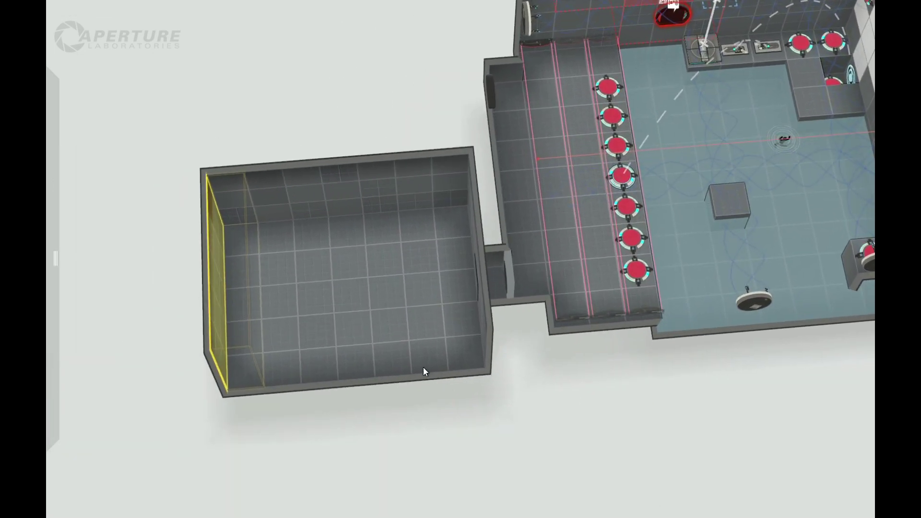
- Make alternating floor tiles portalable in the second and third columns from the doorway
click(422, 360)
key(p)
click(393, 312)
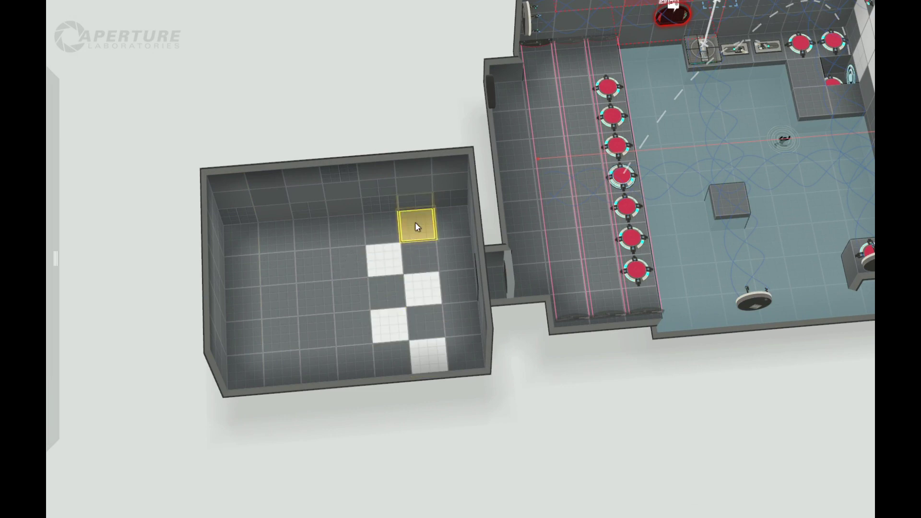
- Return the second column from the doorway to dark tiles and swap the third column's alternating portalable tiles to start the checkerboard there
click(411, 298)
key(p)
click(418, 357)
key(p)
click(396, 355)
key(p)
click(392, 323)
click(384, 225)
key(p)
click(382, 254)
key(p)
- Continue the checkerboard by making alternating floor tiles portalable in the next three columns away from the doorway
click(354, 274)
key(p)
click(352, 317)
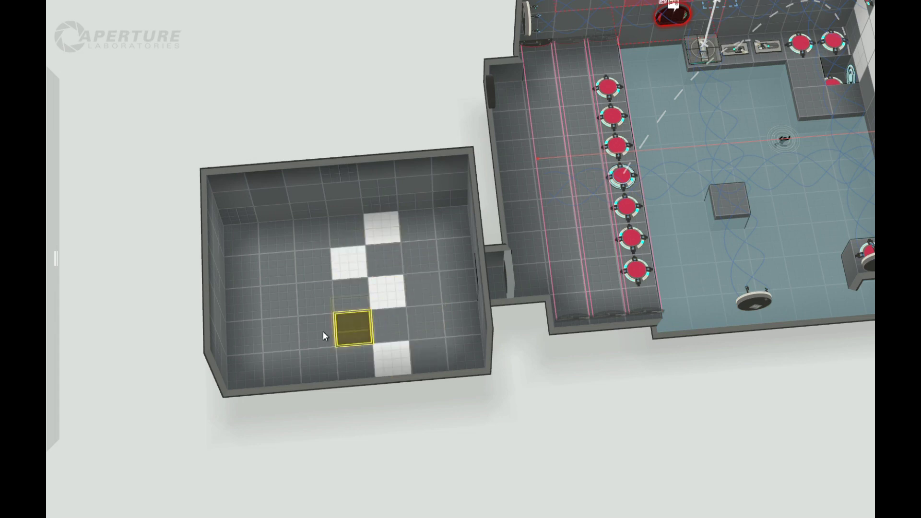
key(p)
click(315, 297)
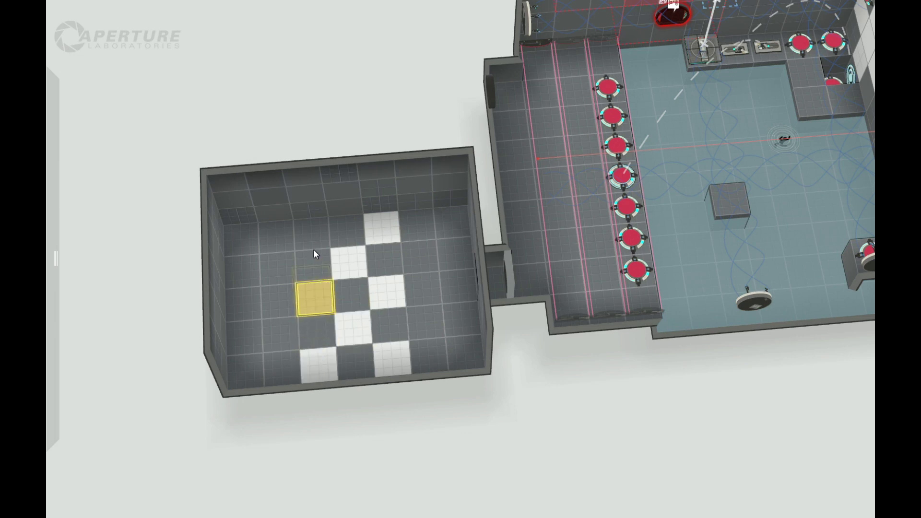
key(p)
click(290, 320)
key(p)
click(287, 270)
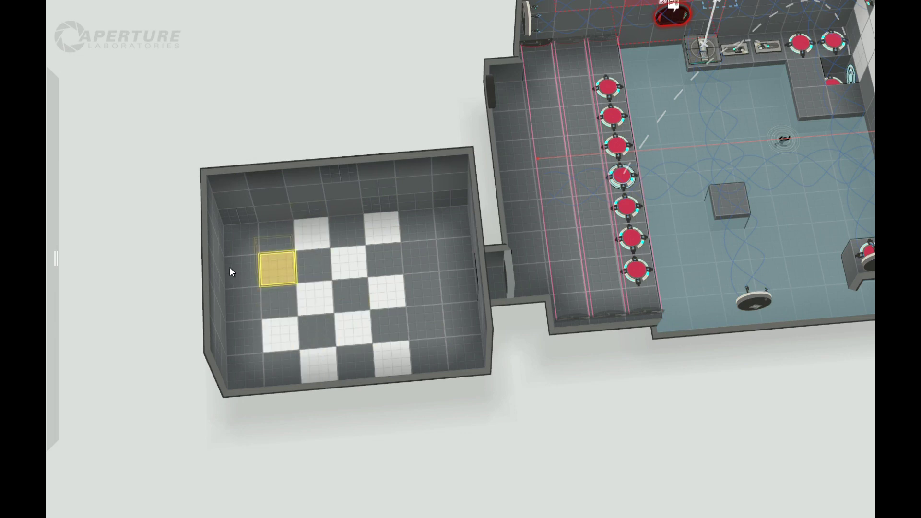
key(p)
- Pull the extra room's far wall outward by two tiles and extend the portalable checkerboard by two more columns
drag(209, 262, 167, 271)
click(245, 373)
key(p)
click(243, 304)
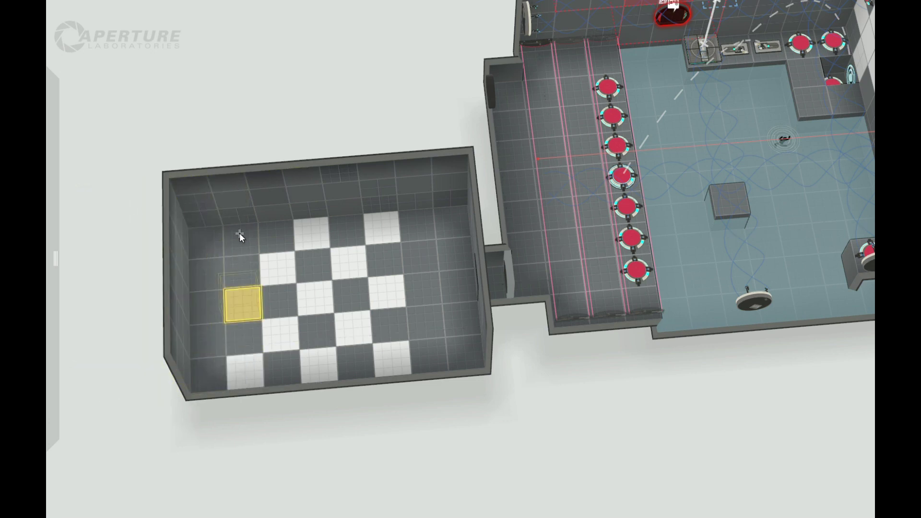
drag(354, 407, 312, 430)
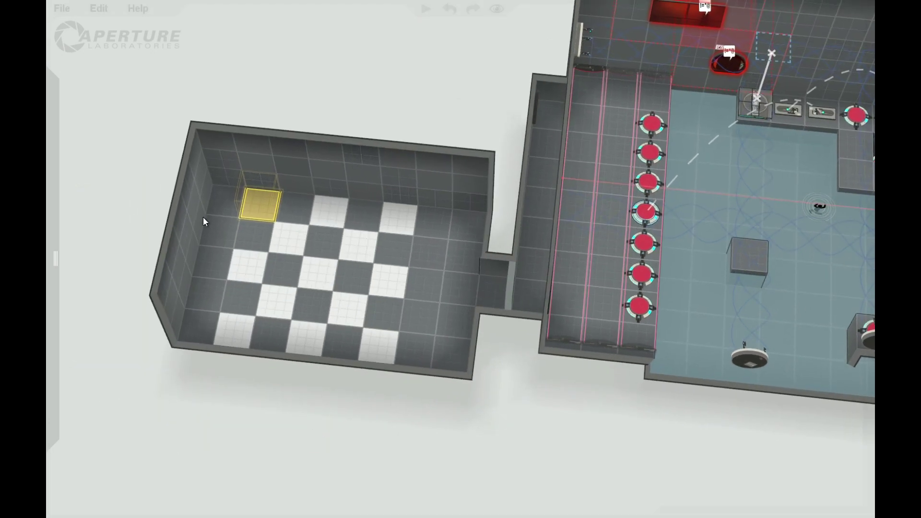
double_click(183, 208)
drag(182, 209, 140, 211)
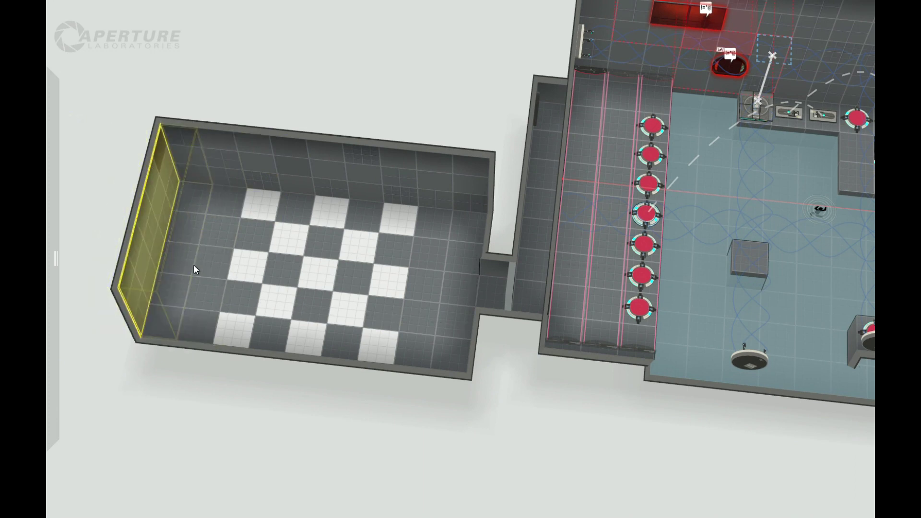
click(205, 294)
drag(348, 424, 370, 377)
drag(325, 448, 303, 437)
- Place a fizzler on the extra room's long wall and stretch it over all six checkerboard columns
mouse_move(50, 100)
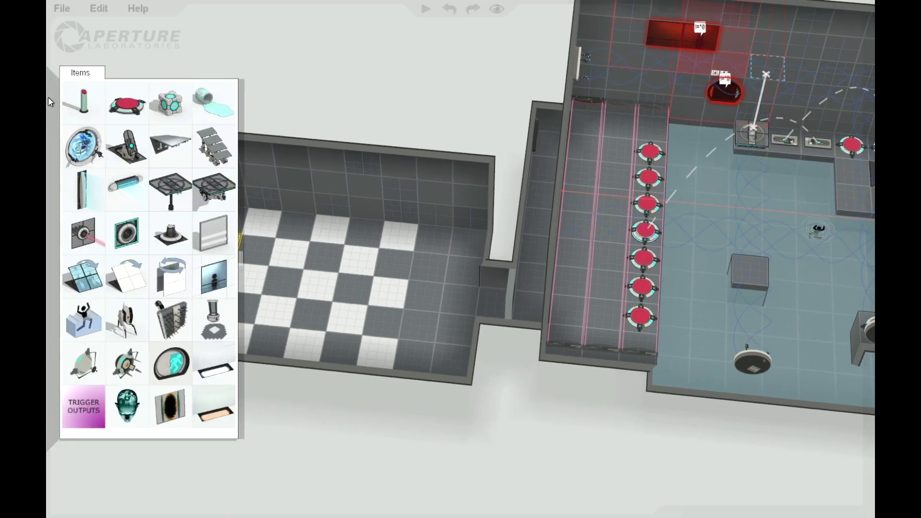
drag(83, 190, 258, 229)
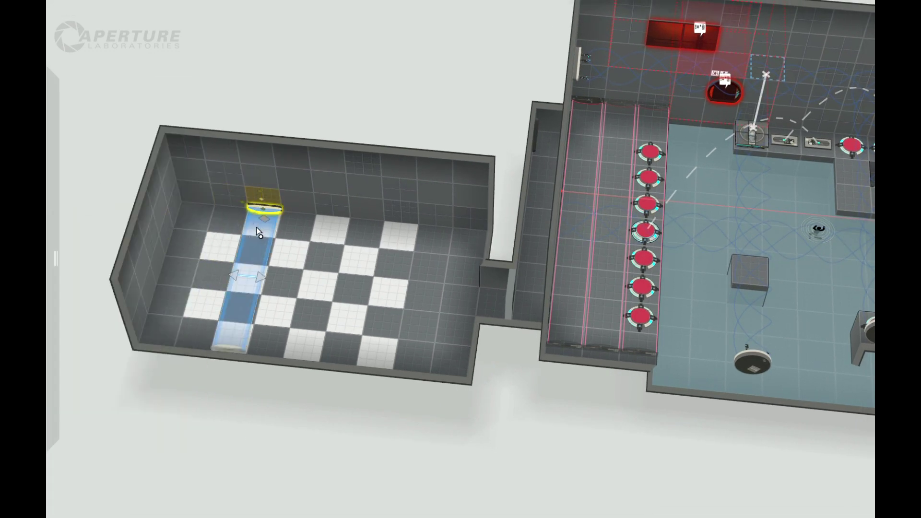
drag(365, 306, 402, 292)
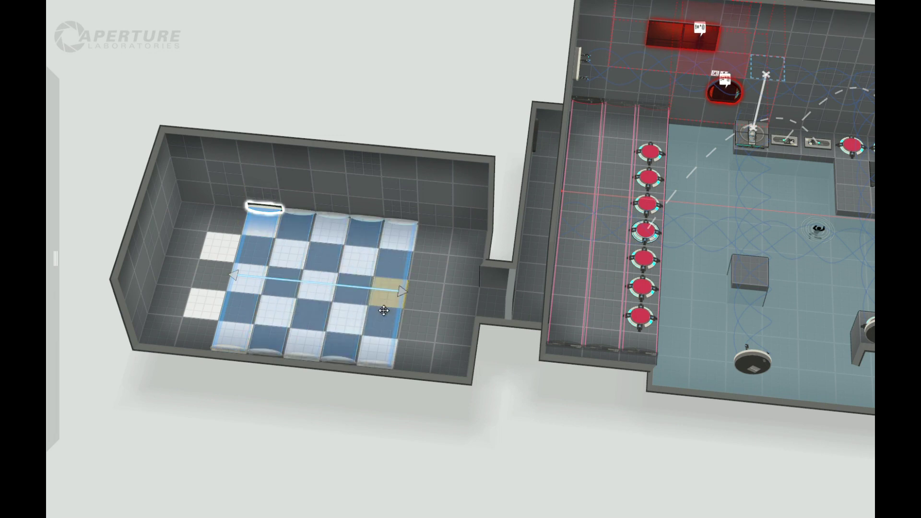
drag(234, 275, 199, 273)
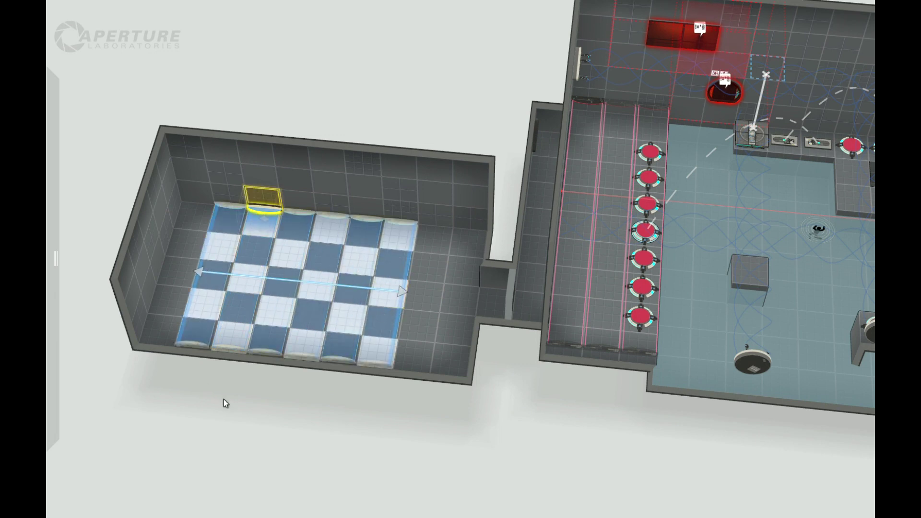
drag(224, 403, 202, 379)
- Stand a white upright item beside each long wall at the checkerboard edge nearest the doorway
mouse_move(51, 180)
drag(133, 246, 420, 370)
mouse_move(49, 124)
- Set the checkerboard field's hazard type to Laserfield and turn off its Start enabled option
right_click(253, 211)
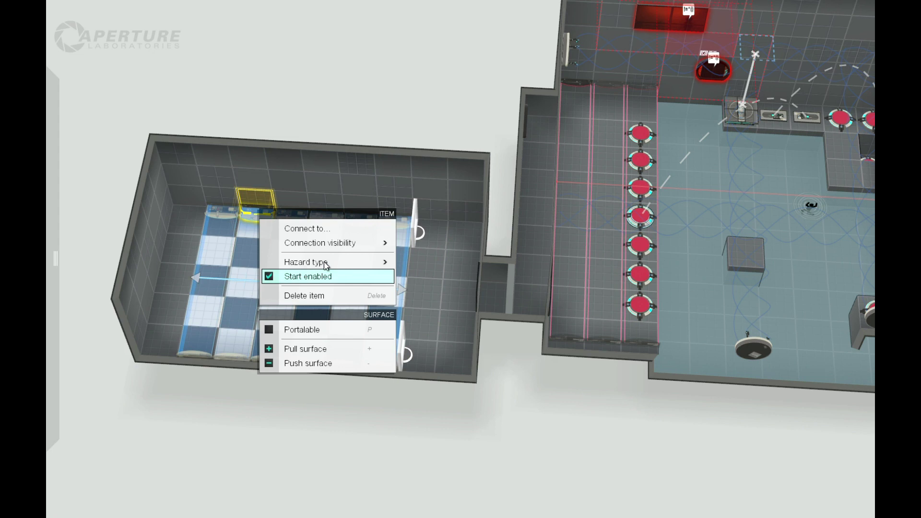
mouse_move(390, 264)
click(425, 278)
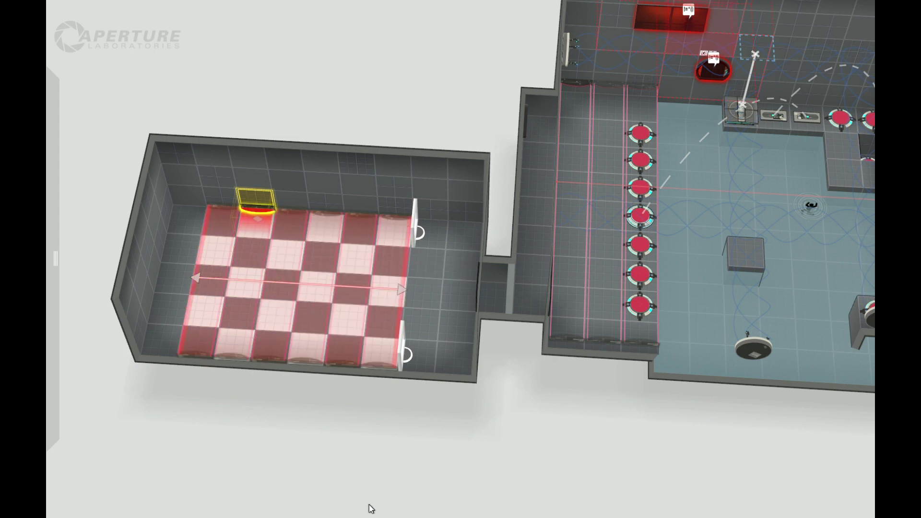
mouse_move(337, 488)
mouse_down()
mouse_move(437, 512)
mouse_move(343, 499)
mouse_up()
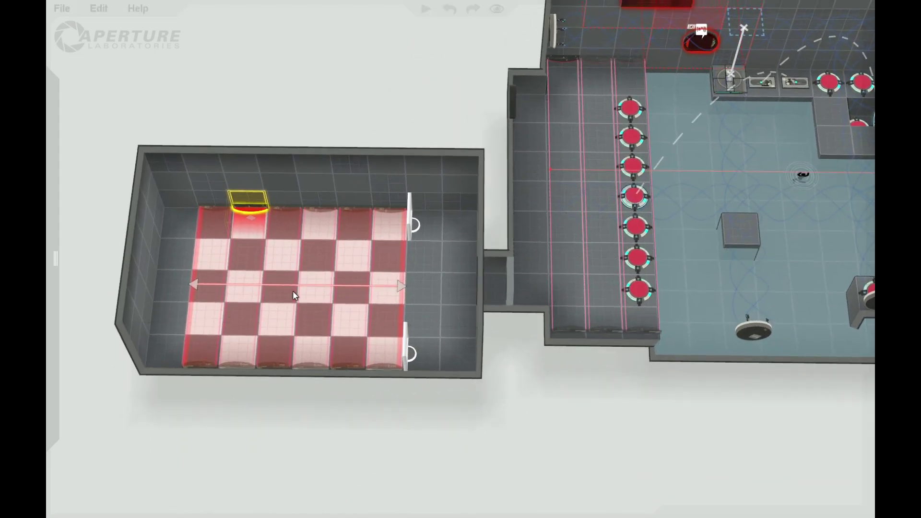
right_click(255, 212)
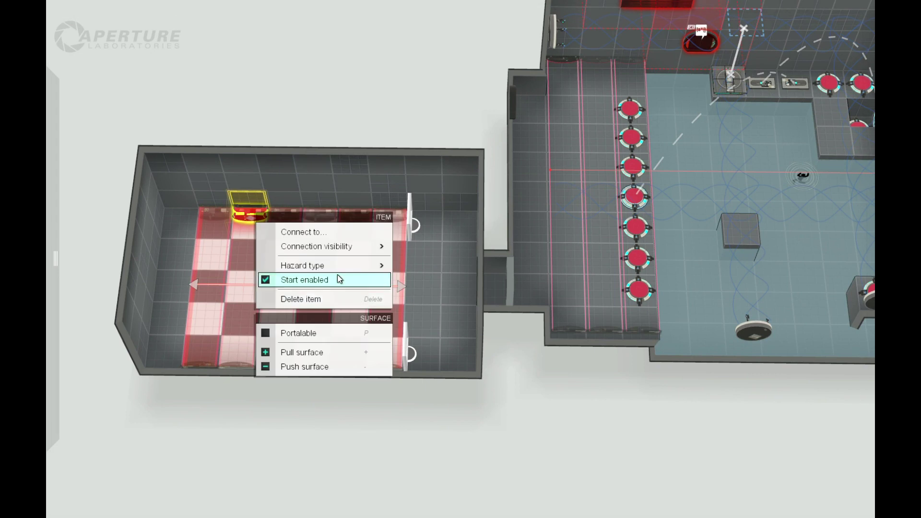
mouse_move(344, 272)
click(428, 271)
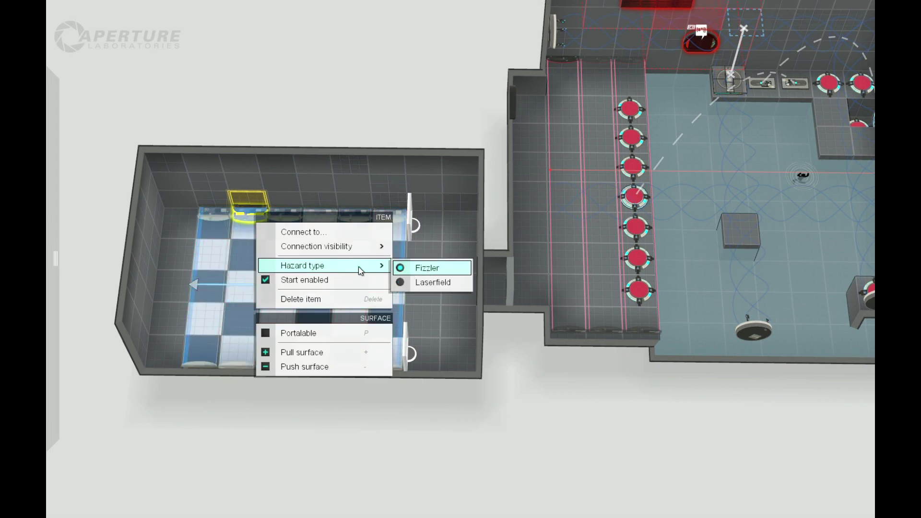
click(272, 282)
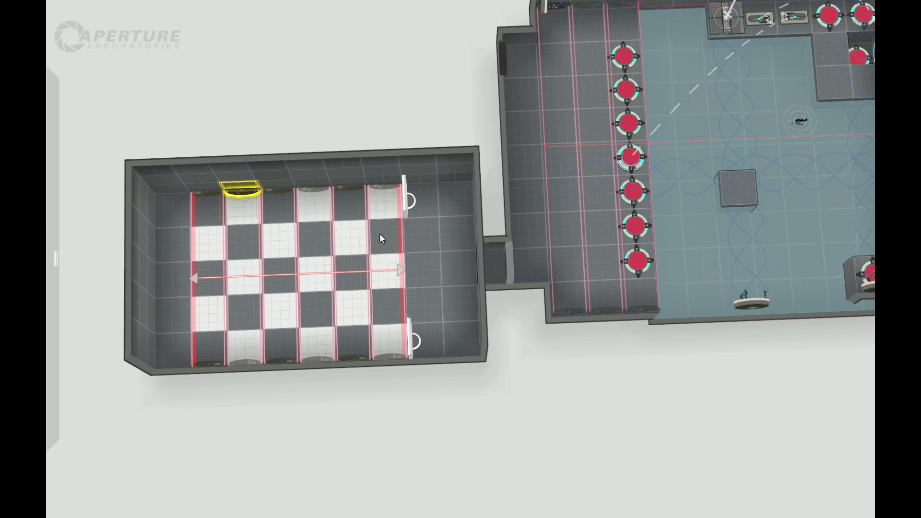
- Place a Trigger Once item on the middle tile of the checkerboard column nearest the doorway
mouse_move(48, 327)
drag(82, 403, 422, 237)
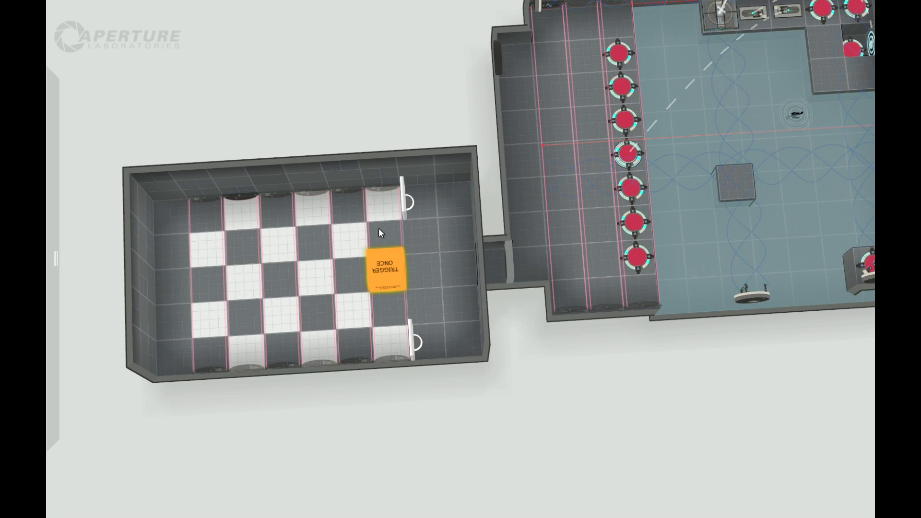
middle_drag(455, 408, 451, 473)
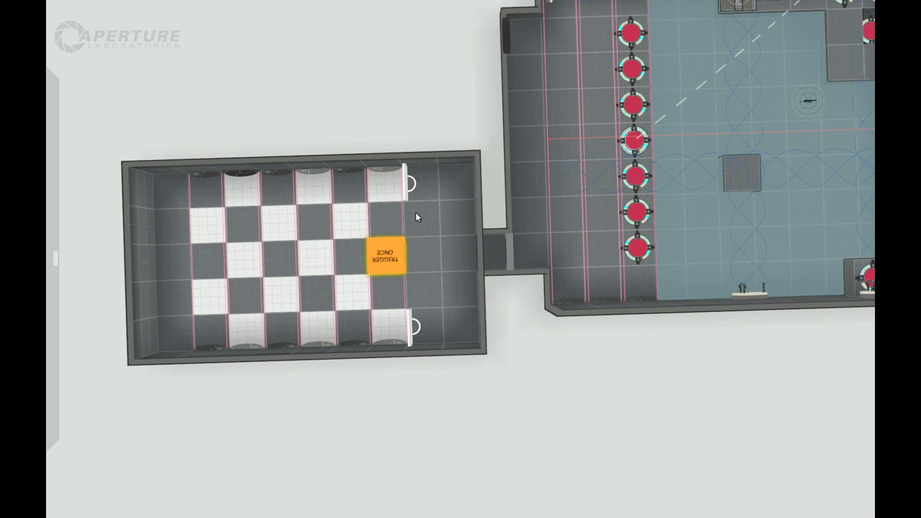
- Duplicate the Trigger Once item across the checkerboard, leaving only a winding path of uncovered tiles between the room's two ends
drag(444, 448, 313, 350)
scroll(316, 351, down, 5)
middle_drag(327, 384, 388, 386)
drag(388, 386, 469, 401)
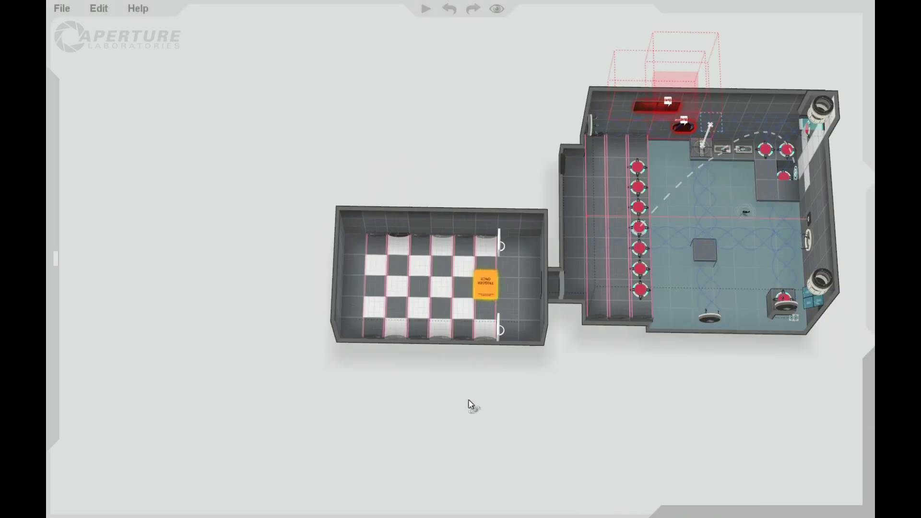
scroll(474, 401, up, 5)
scroll(486, 379, up, 3)
drag(492, 359, 494, 390)
middle_drag(495, 390, 483, 457)
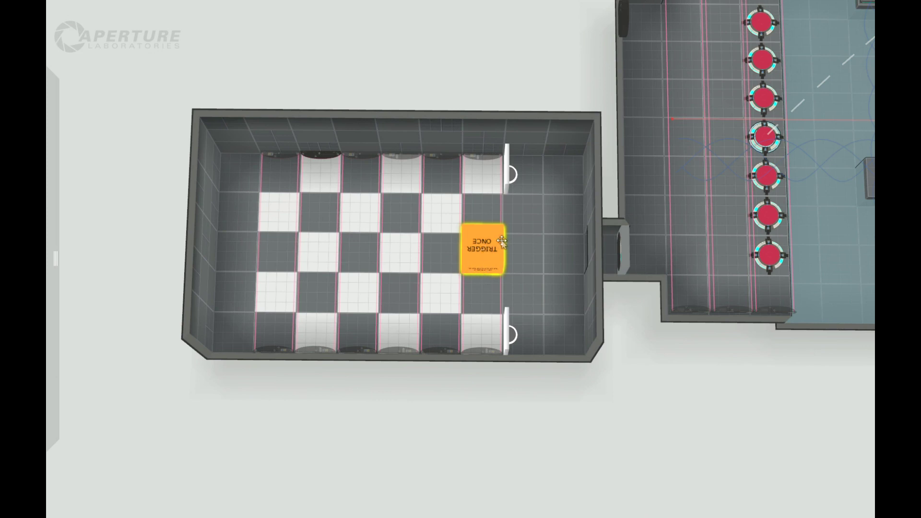
mouse_move(482, 247)
ctrl+mouse_down()
mouse_move(487, 325)
mouse_move(483, 168)
mouse_move(410, 171)
mouse_move(403, 323)
mouse_move(436, 324)
mouse_move(315, 329)
mouse_move(333, 176)
mouse_move(361, 169)
mouse_move(278, 168)
mouse_move(280, 247)
ctrl+mouse_up()
ctrl+drag(274, 284, 280, 333)
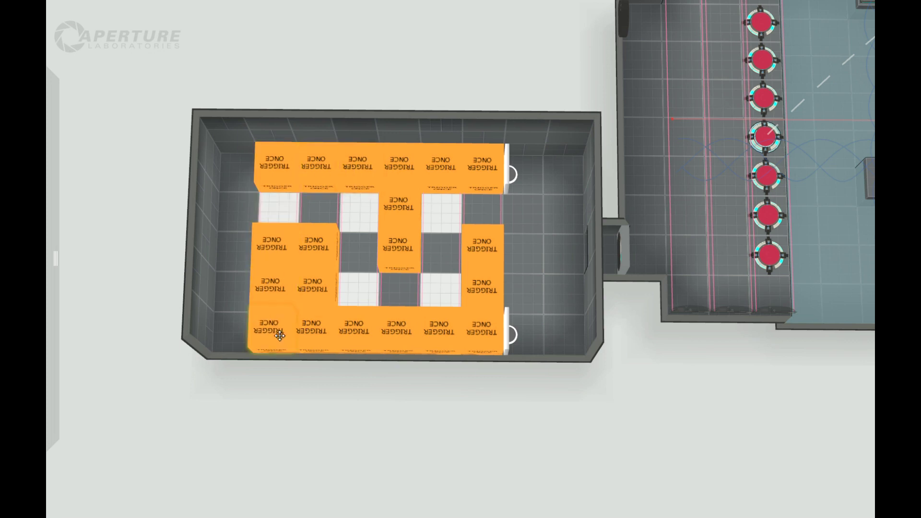
- Examine the trigger layout and the uncovered path across the checkerboard from several angles
mouse_move(323, 402)
mouse_down()
mouse_move(335, 465)
mouse_move(320, 461)
mouse_up()
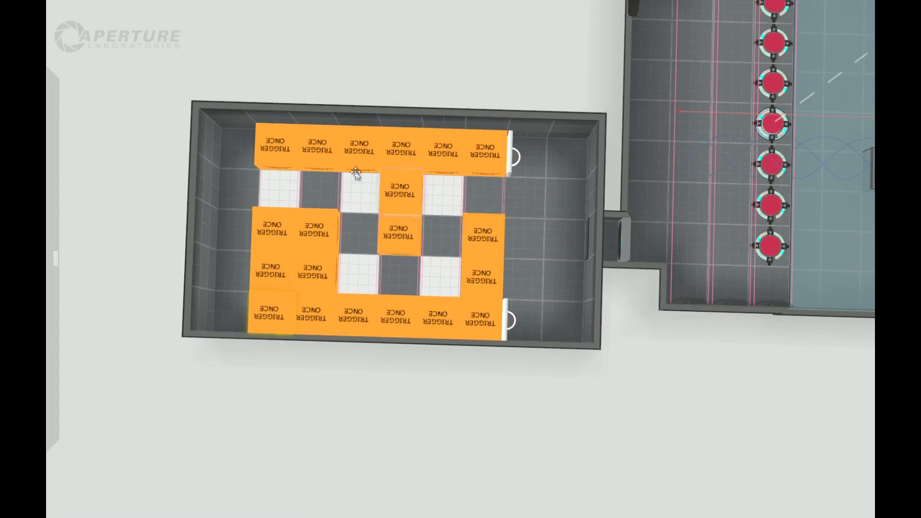
drag(384, 397, 398, 454)
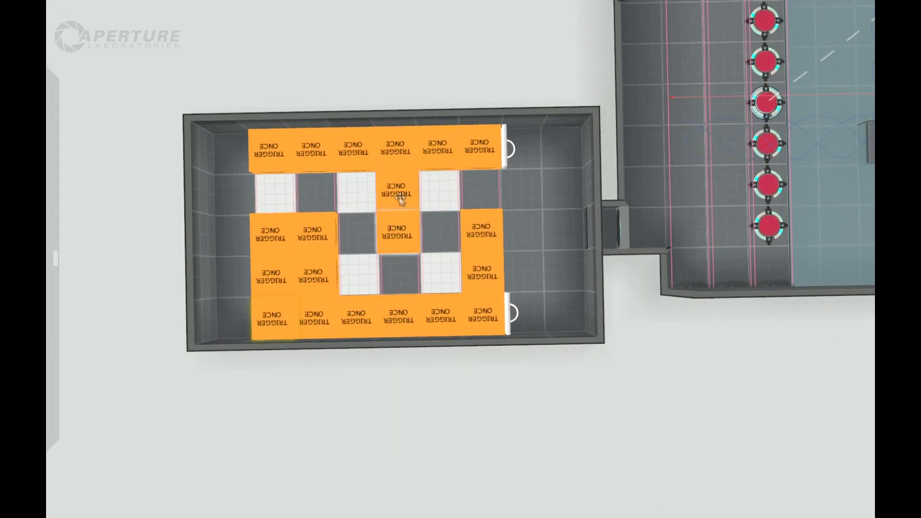
drag(440, 512, 436, 461)
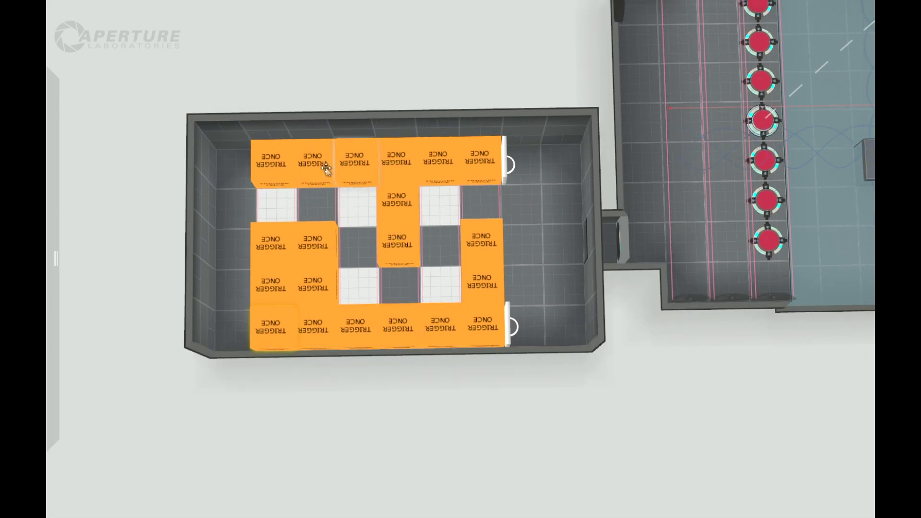
drag(383, 446, 336, 434)
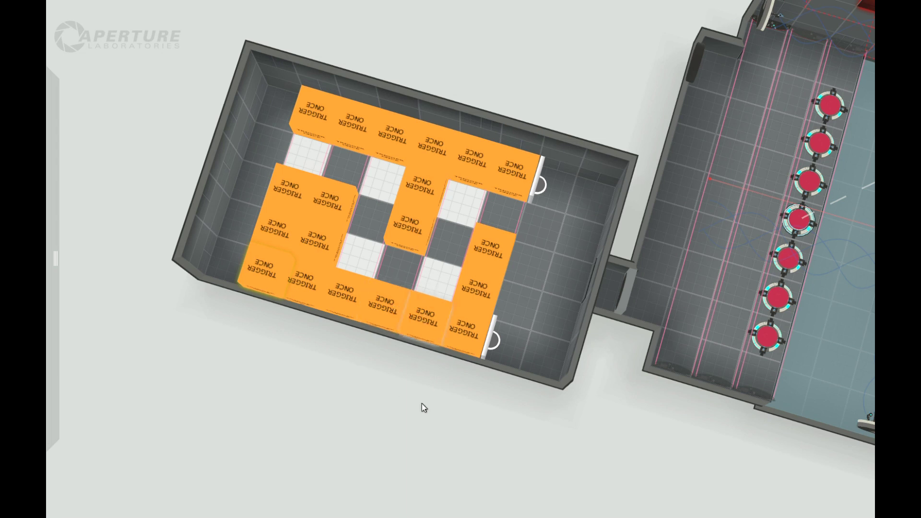
drag(422, 404, 447, 430)
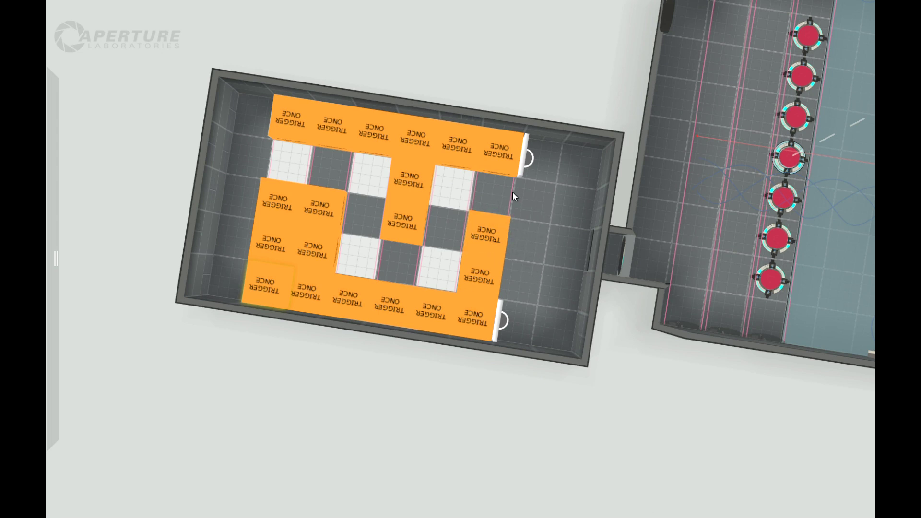
drag(464, 433, 409, 416)
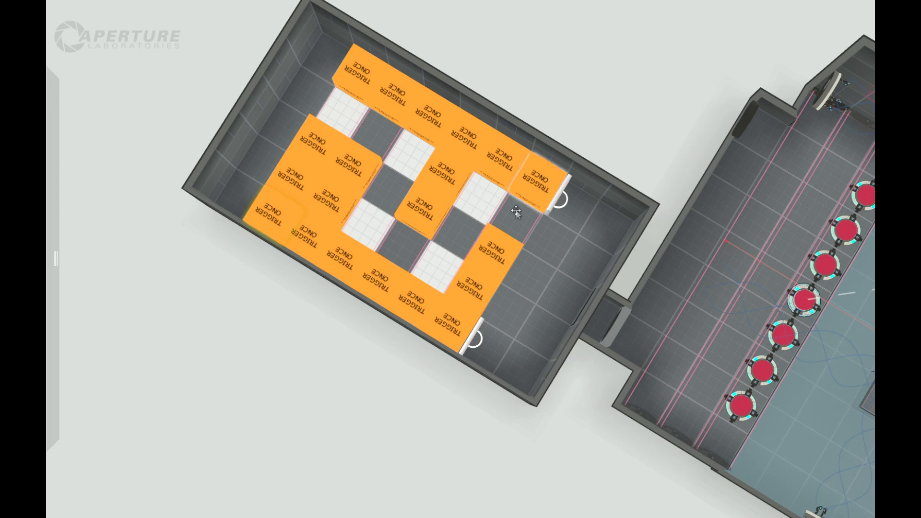
mouse_move(389, 370)
right_down()
mouse_move(410, 404)
mouse_move(401, 372)
right_up()
middle_drag(401, 372, 479, 378)
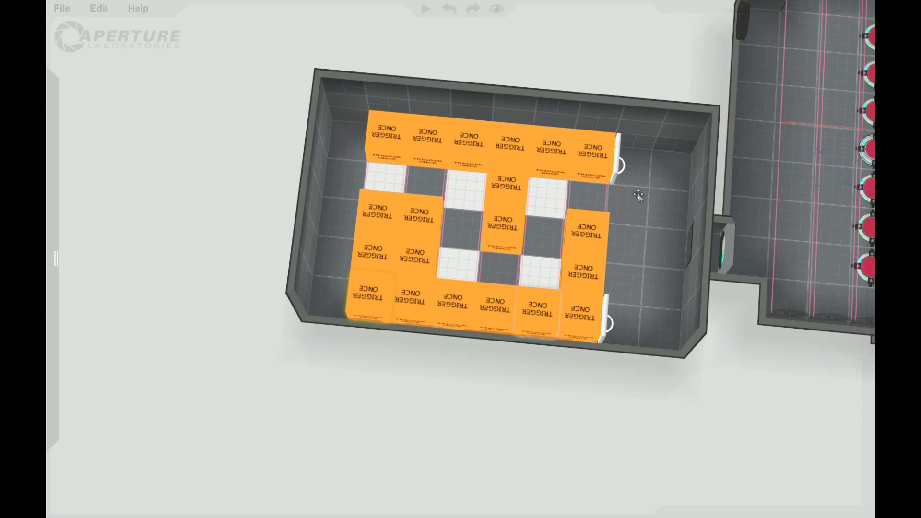
right_drag(602, 377, 612, 447)
middle_drag(461, 417, 614, 376)
- Pull the extra room's far end wall outward by two tiles to enlarge the space beyond the checkerboard
right_drag(593, 386, 479, 228)
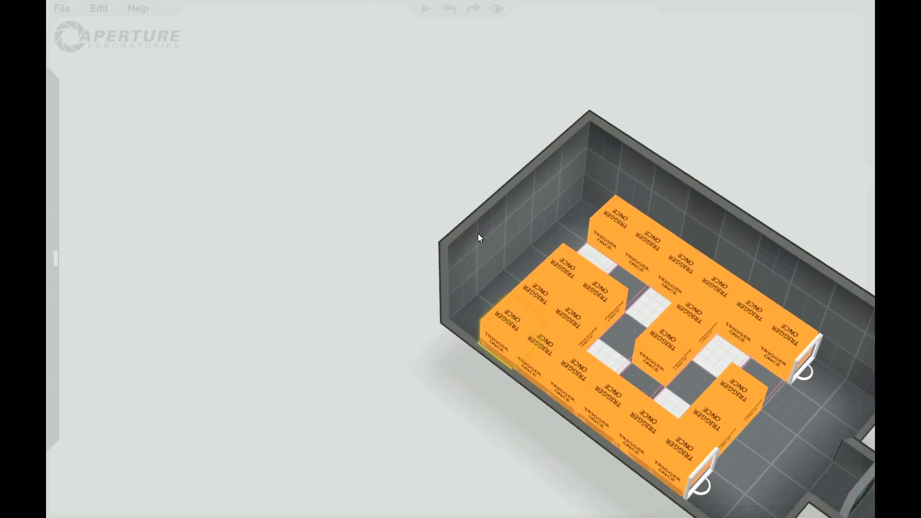
right_drag(389, 366, 429, 211)
drag(429, 210, 375, 135)
drag(326, 117, 350, 109)
right_drag(178, 257, 318, 336)
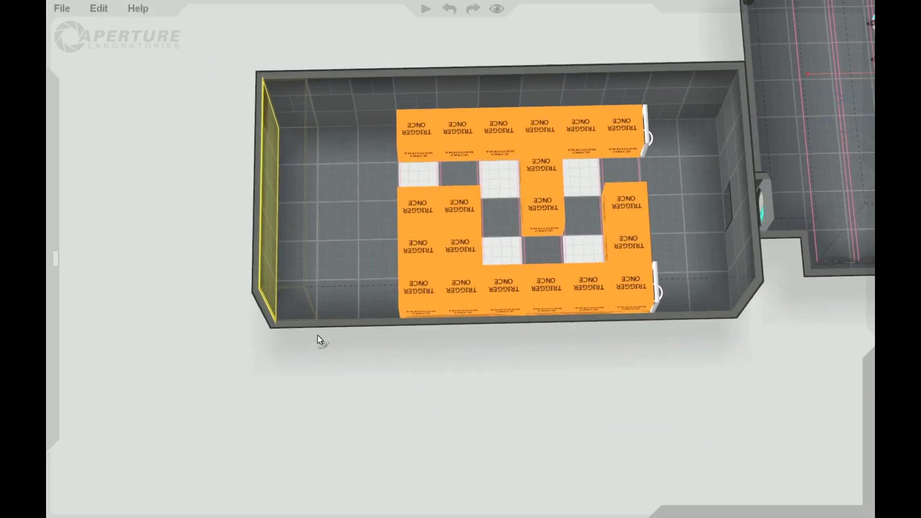
- Pull a floor tile beyond the checkerboard downward to form a deep one-tile-wide shaft beneath the extra room
click(333, 228)
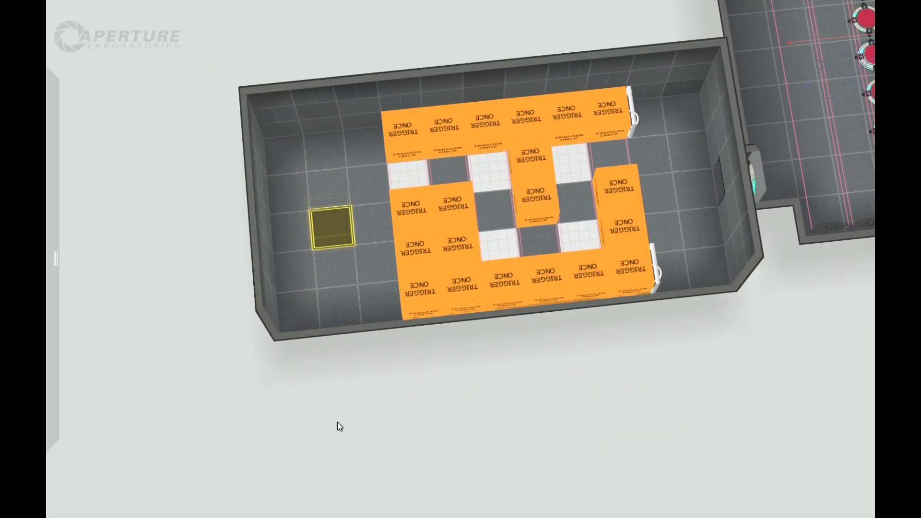
drag(334, 245, 335, 255)
mouse_move(344, 409)
right_down()
mouse_move(333, 251)
mouse_move(348, 183)
mouse_move(327, 317)
mouse_move(362, 74)
mouse_move(349, 465)
mouse_move(335, 424)
right_up()
drag(334, 411, 335, 451)
middle_drag(484, 453, 264, 448)
drag(654, 263, 144, 259)
right_drag(348, 456, 442, 168)
drag(410, 369, 485, 424)
right_drag(486, 424, 456, 452)
scroll(456, 451, down, 3)
scroll(454, 450, up, 3)
drag(415, 372, 420, 436)
- Open a passage sideways from the bottom of the shaft and extend it into a two-tile-wide corridor running one way
right_drag(472, 387, 363, 468)
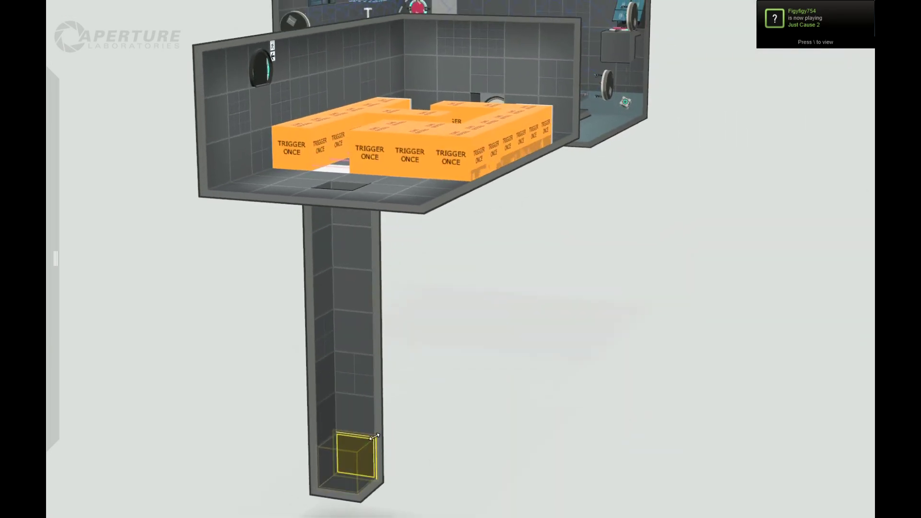
right_drag(374, 436, 338, 457)
drag(396, 437, 503, 423)
right_drag(526, 453, 398, 465)
click(534, 413)
drag(558, 404, 576, 338)
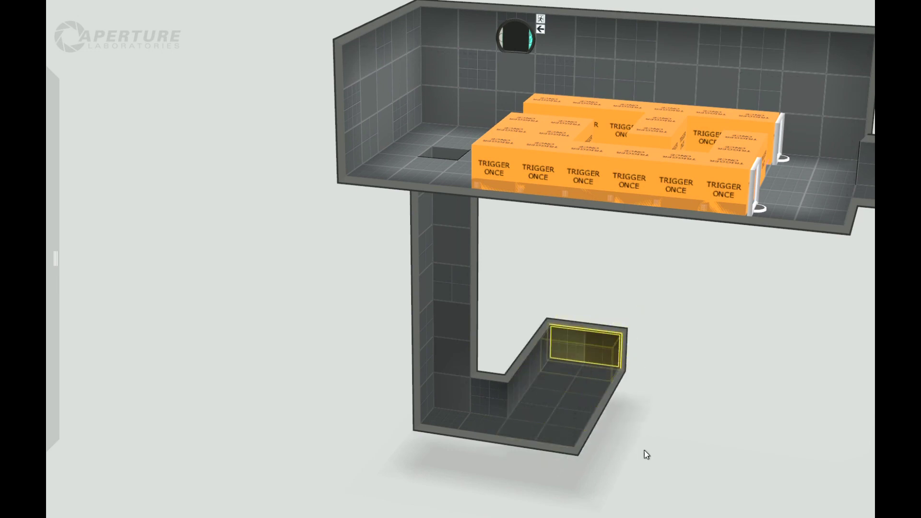
- Extend the two-tile-wide corridor in the opposite direction past the bottom of the shaft
right_drag(644, 451, 797, 419)
right_drag(638, 427, 434, 487)
click(393, 469)
drag(387, 476, 582, 374)
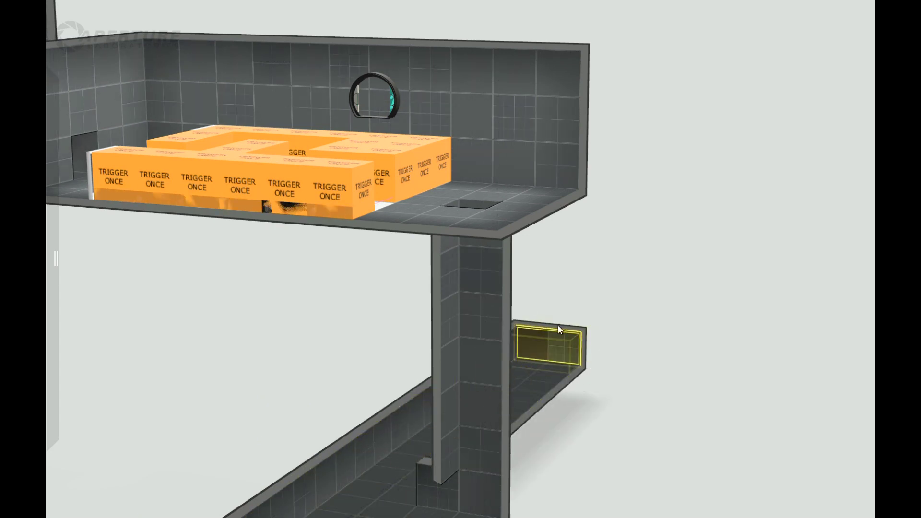
- Raise the ceiling along the whole length of the lower corridor to turn it into a tall room
right_drag(555, 401, 678, 284)
drag(428, 505, 378, 231)
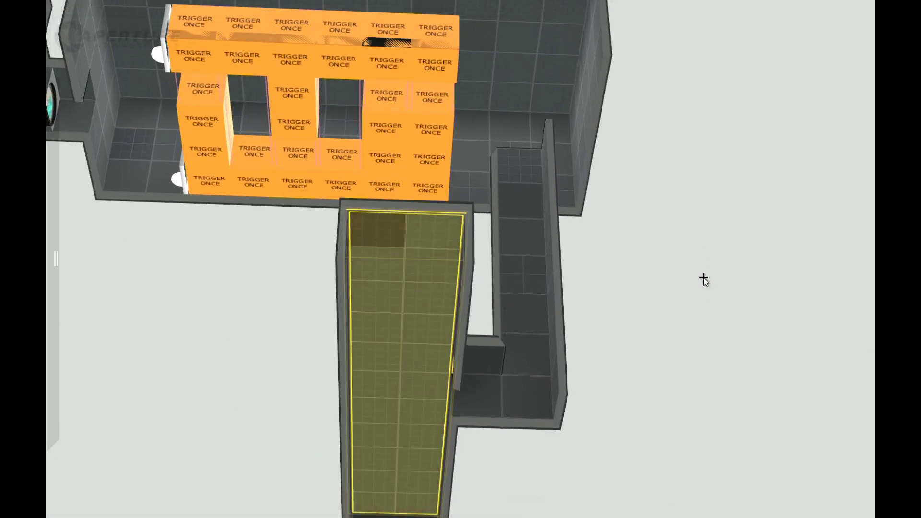
right_drag(703, 277, 595, 382)
drag(324, 449, 323, 242)
right_drag(615, 335, 379, 379)
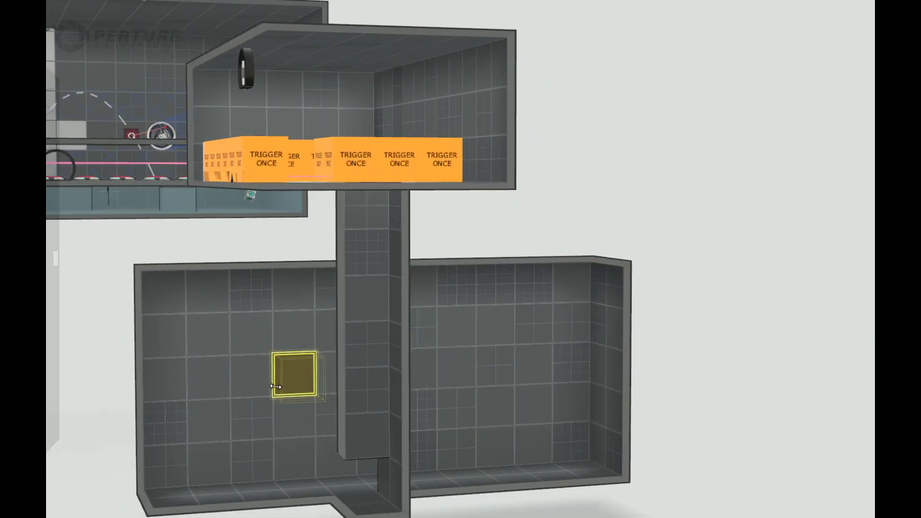
- Pull the long wall facing the shaft opening outward to widen the tall room to four tiles
double_click(285, 382)
right_drag(652, 356, 333, 411)
click(562, 438)
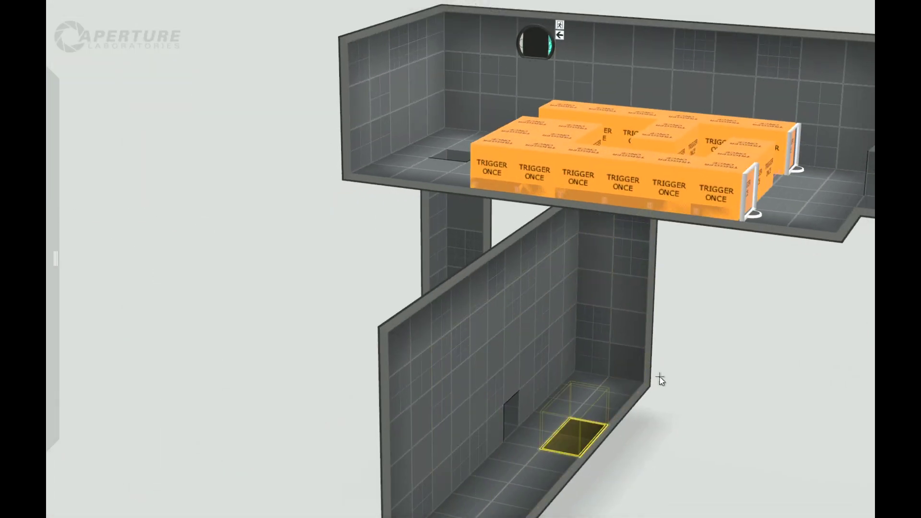
right_drag(660, 379, 796, 377)
double_click(588, 369)
drag(589, 369, 739, 363)
drag(752, 366, 720, 374)
right_drag(761, 370, 794, 381)
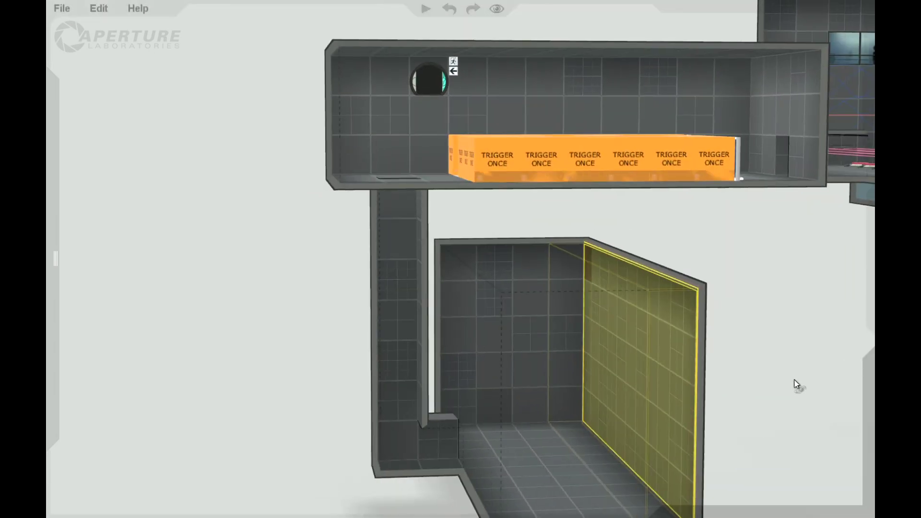
- Carve out a separate one-tile space just beyond the tall room's long wall
click(642, 368)
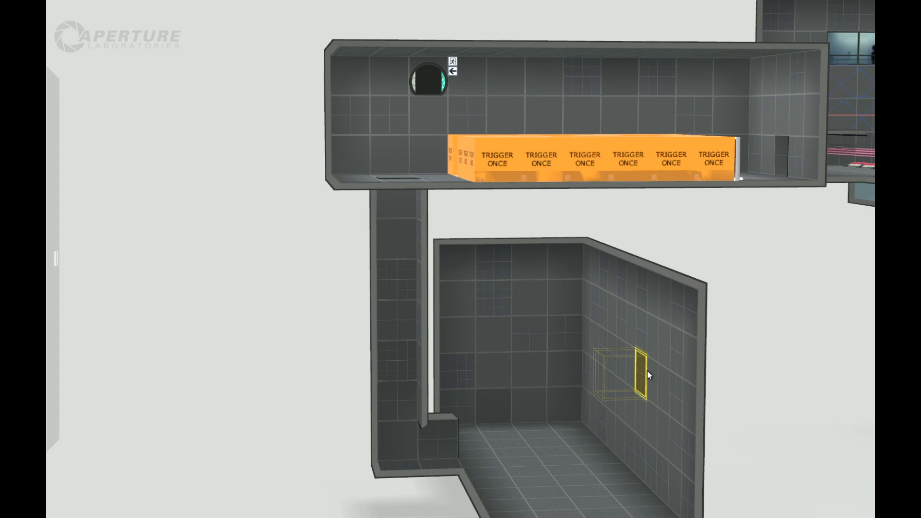
drag(646, 372, 742, 368)
right_drag(742, 367, 671, 508)
right_click(682, 374)
click(709, 406)
scroll(727, 389, down, 5)
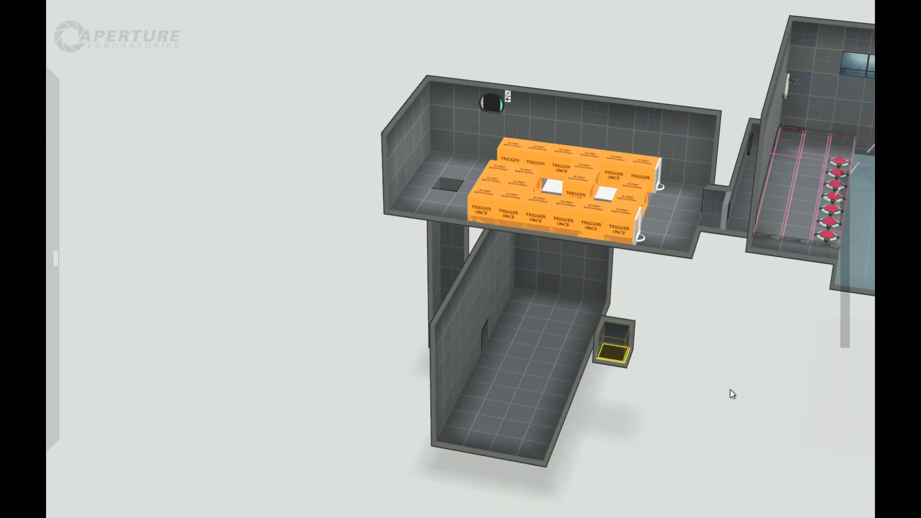
- Lower the separate space's floor and pull its side walls outward to form a deep, long and narrow room
drag(612, 354, 605, 467)
click(621, 347)
right_drag(706, 395, 577, 393)
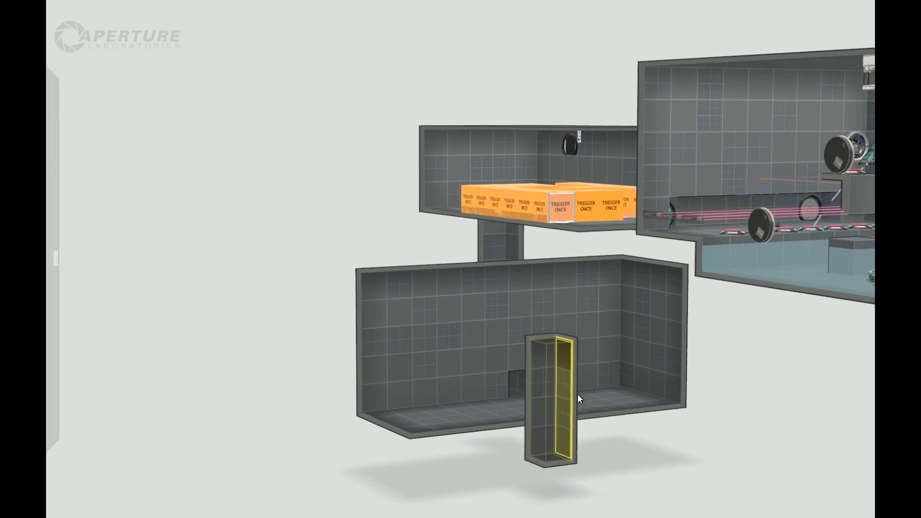
drag(569, 394, 718, 506)
right_drag(718, 506, 281, 387)
double_click(301, 384)
drag(294, 380, 252, 381)
right_drag(418, 502, 339, 486)
double_click(306, 462)
scroll(311, 462, down, 5)
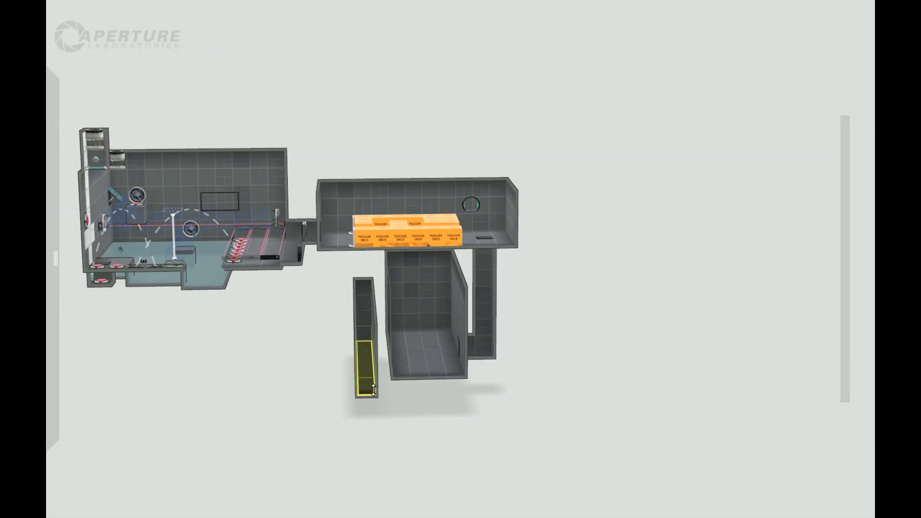
drag(367, 385, 367, 439)
- Pull the narrow room's long wall outward to create a large room beneath the main chamber
right_drag(458, 433, 329, 390)
click(343, 371)
drag(344, 383, 95, 384)
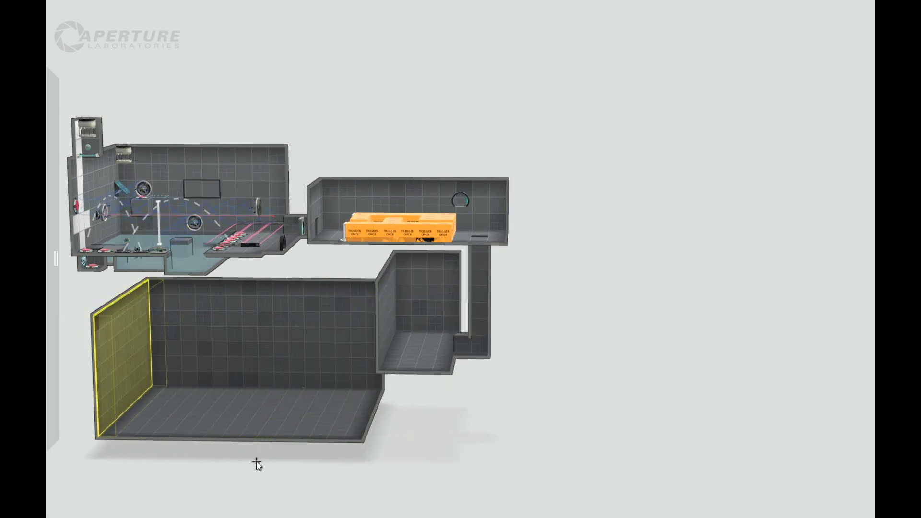
right_drag(289, 465, 388, 457)
- Place two faith plates on the tall room's floor and aim their targets at the long wall opposite the entrance
scroll(528, 430, up, 4)
mouse_move(49, 263)
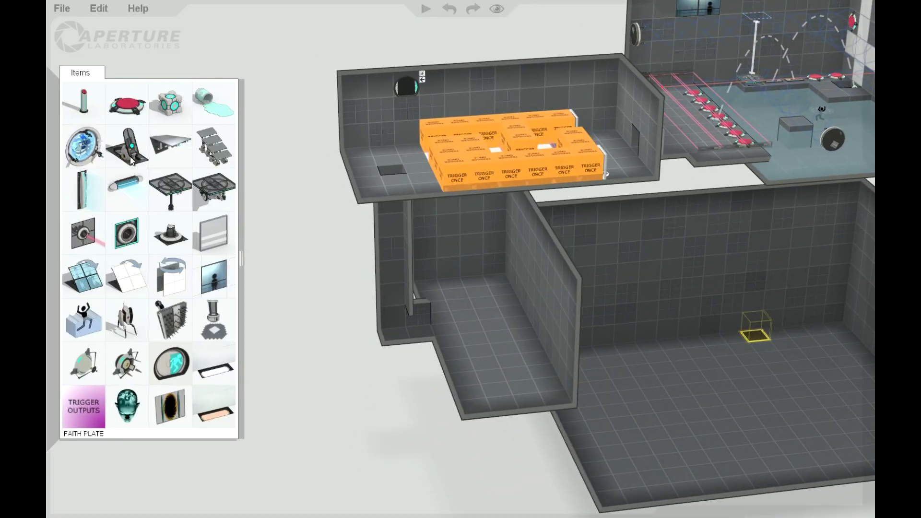
drag(132, 162, 453, 299)
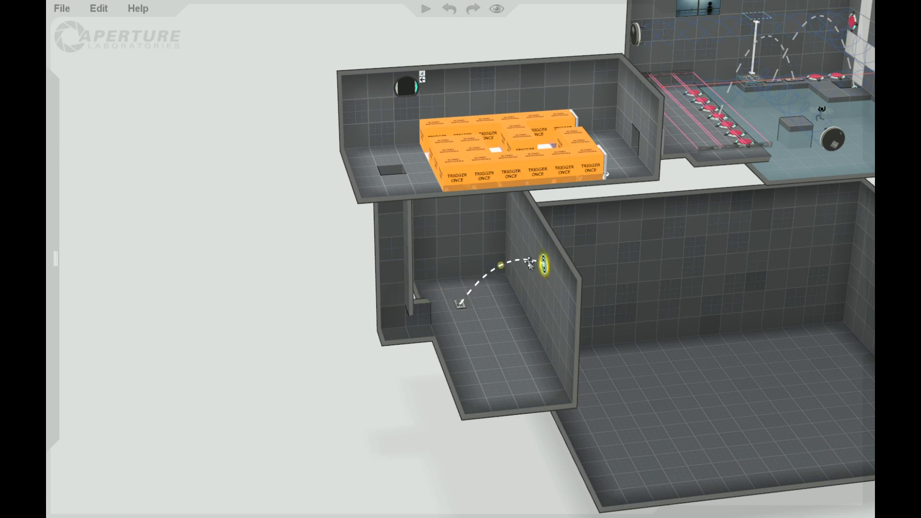
click(531, 244)
mouse_move(49, 260)
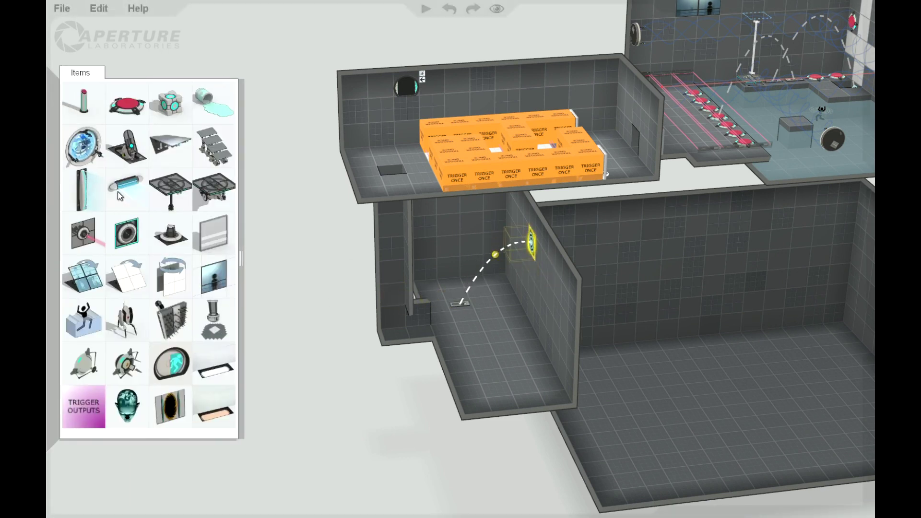
drag(127, 158, 489, 353)
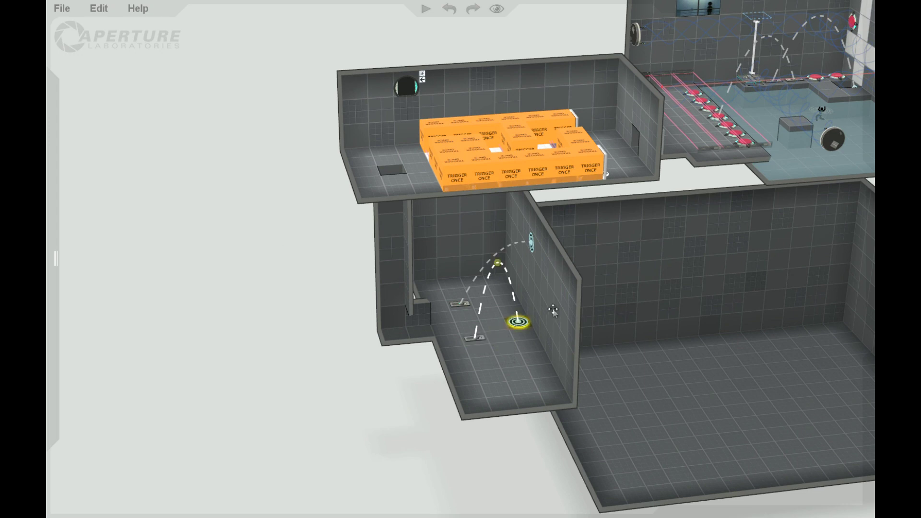
click(550, 278)
- Place a third faith plate on the tall room's floor, aim it at the long wall, and even out the plates' spacing
mouse_move(62, 127)
drag(126, 147, 395, 336)
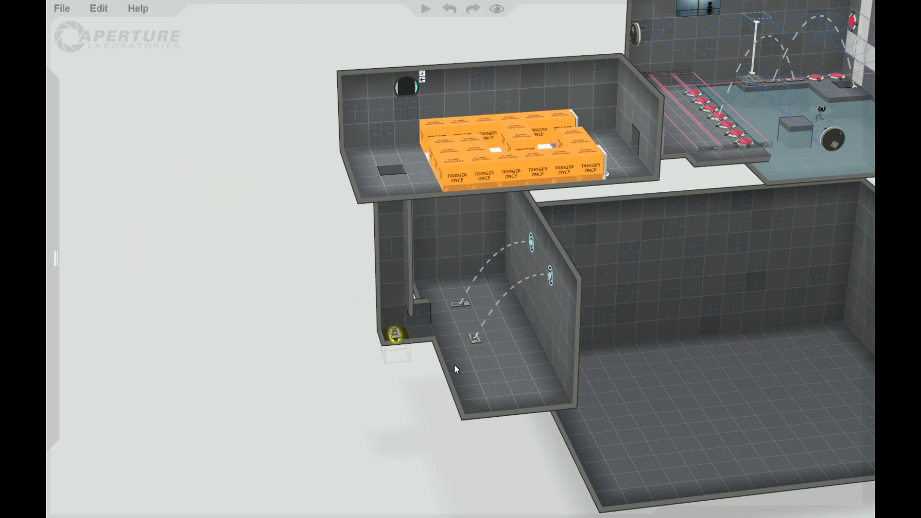
click(583, 318)
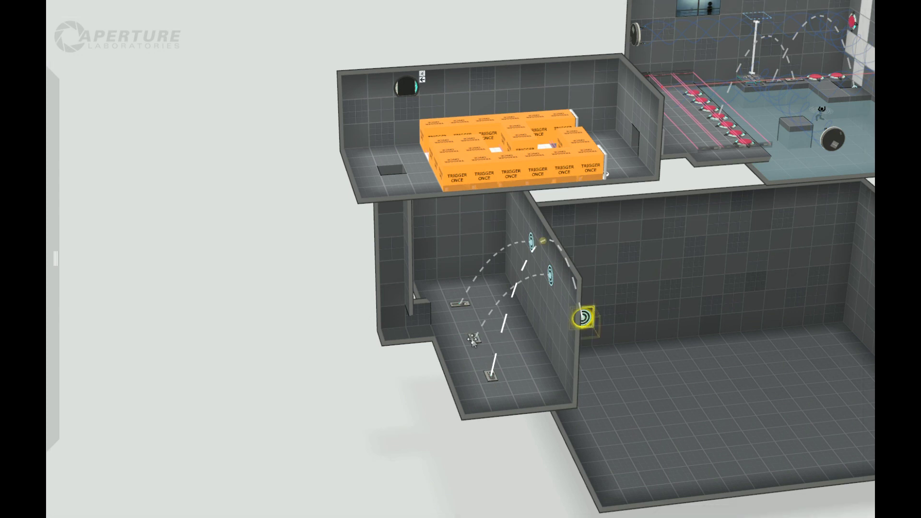
drag(474, 339, 470, 328)
drag(490, 376, 488, 364)
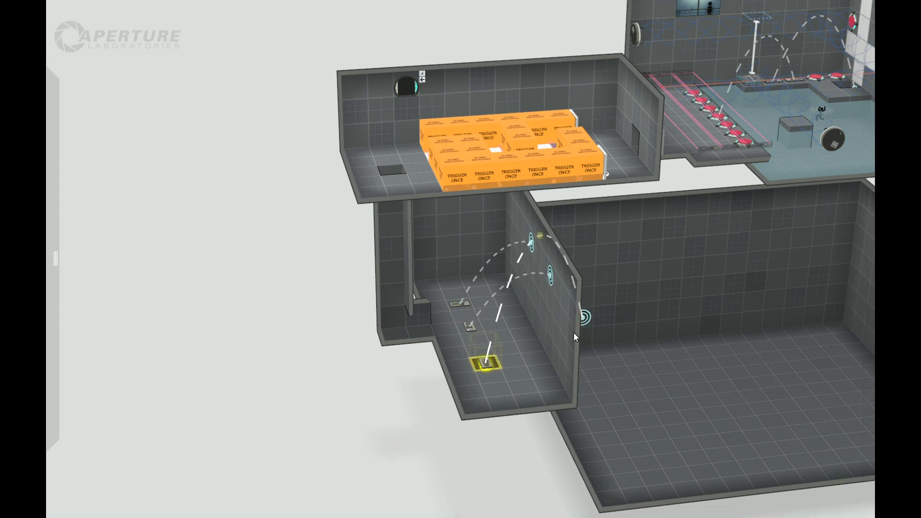
drag(583, 318, 564, 295)
- Add a fourth faith plate by duplicating the third and place it at the end of the row
mouse_move(482, 364)
mouse_down()
mouse_move(481, 352)
mouse_move(574, 336)
mouse_move(565, 319)
mouse_up()
key(ctrl+v)
drag(499, 390, 492, 378)
middle_drag(492, 378, 571, 349)
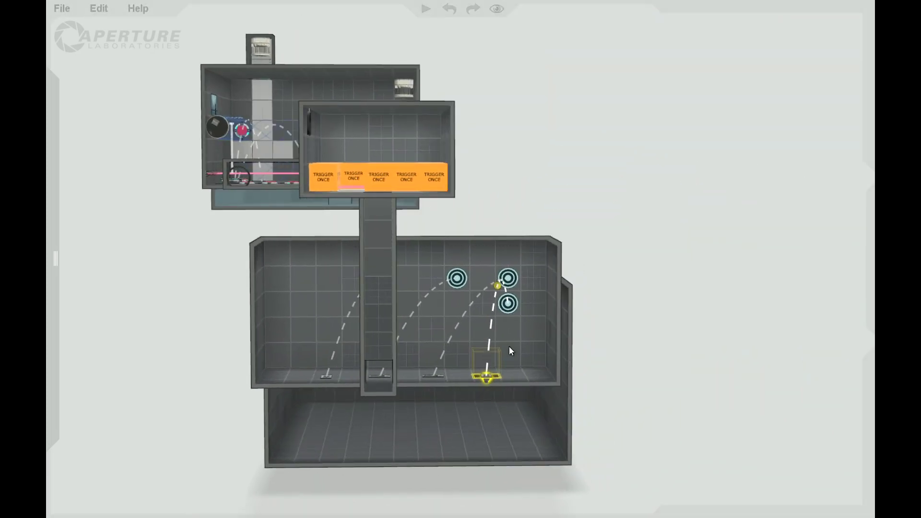
mouse_move(502, 474)
middle_down()
mouse_move(545, 476)
mouse_move(518, 453)
middle_up()
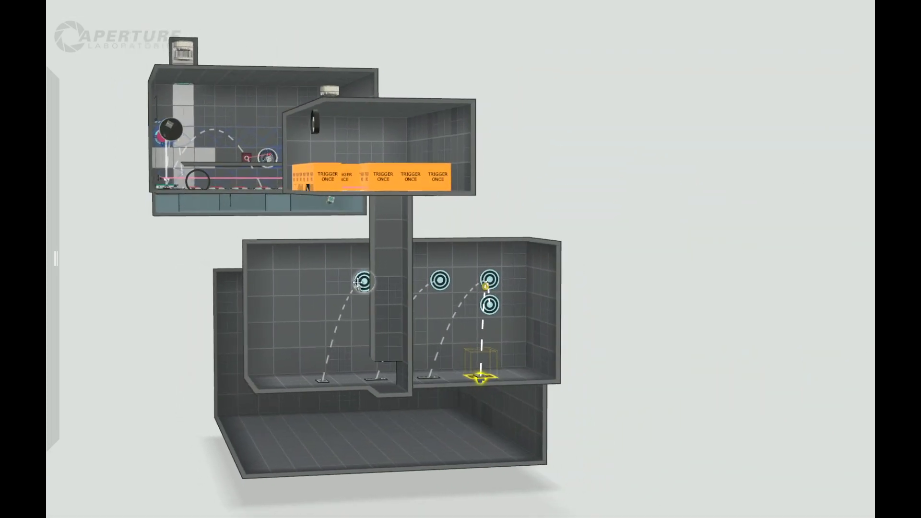
- Move the first plate's target straight across from it and make two wall tiles beside the target portalable
drag(356, 283, 304, 293)
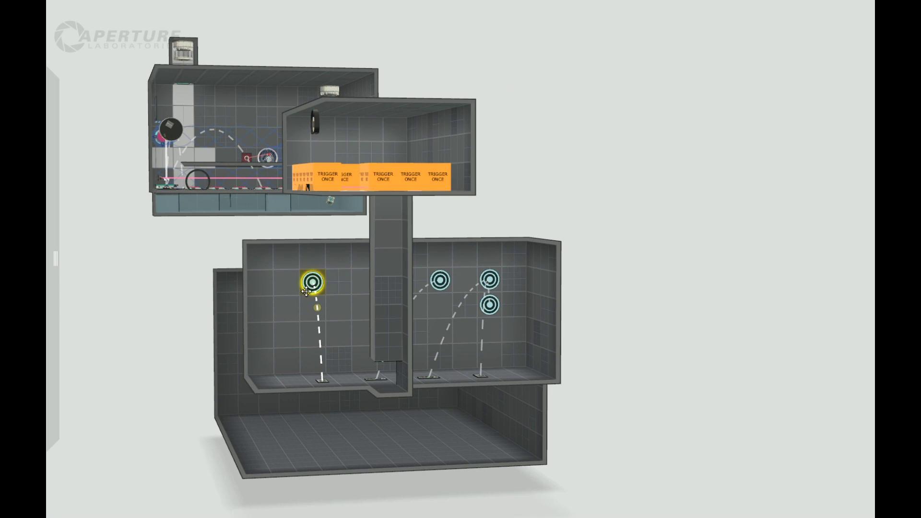
right_click(310, 315)
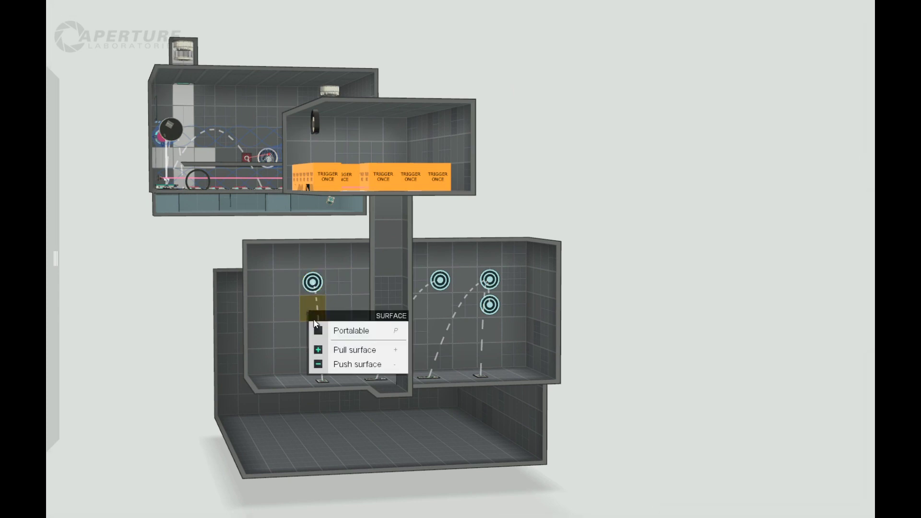
right_click(336, 284)
click(356, 306)
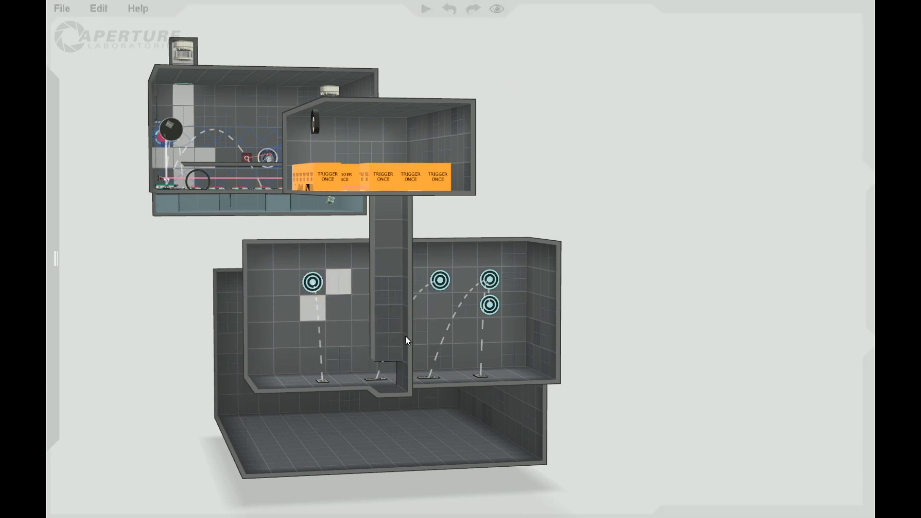
- Move the second faith plate's target onto the portalable wall tile next to the first target
drag(439, 281, 326, 286)
drag(561, 420, 589, 290)
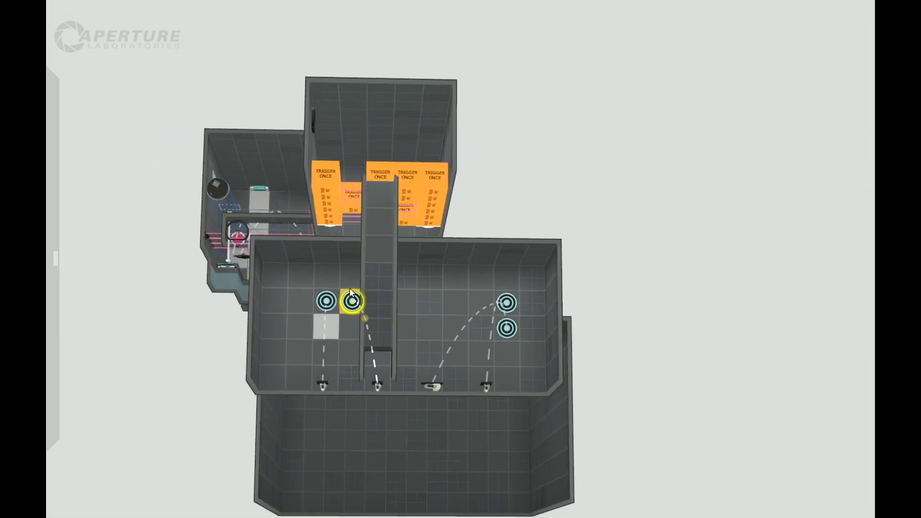
drag(778, 431, 753, 445)
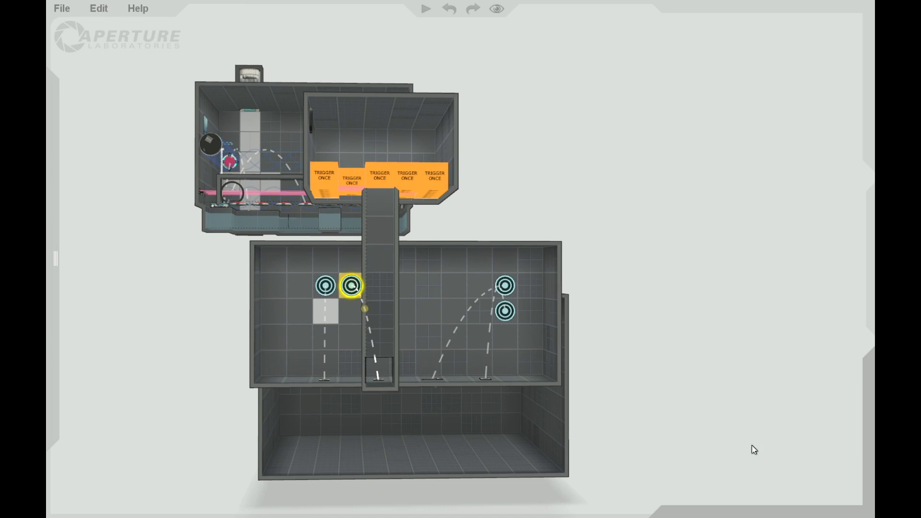
- Move the third and fourth faith plate targets straight across from their plates and make the tiles behind them portalable
drag(512, 287, 428, 290)
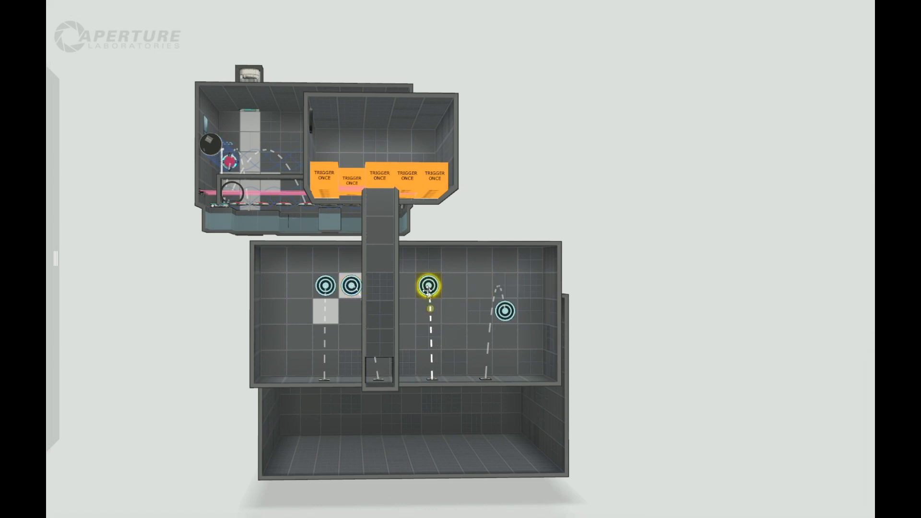
right_click(427, 287)
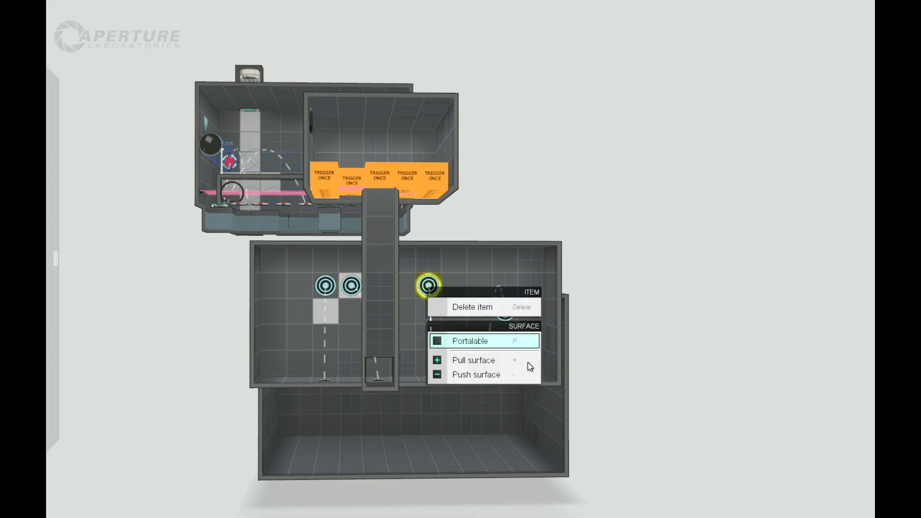
click(527, 340)
middle_drag(505, 287, 482, 289)
drag(522, 314, 495, 293)
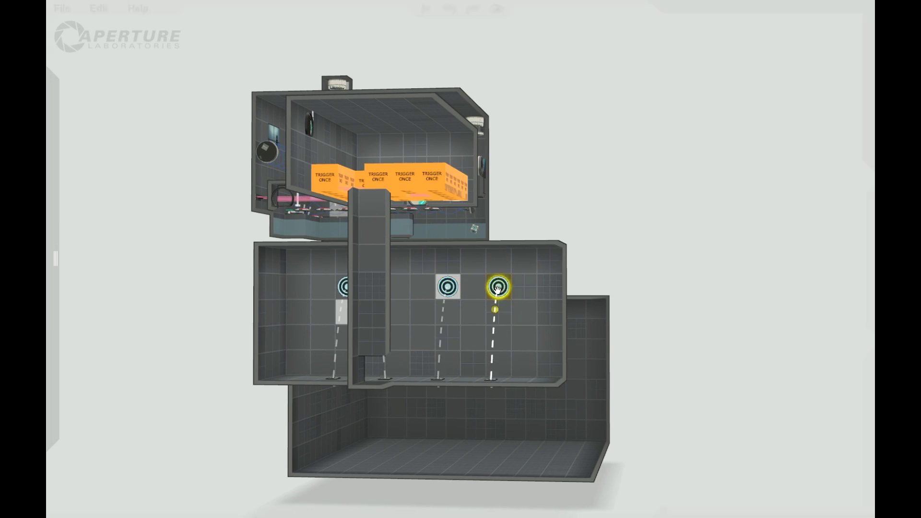
right_click(498, 288)
click(531, 342)
- Make one tile high on the main chamber's back wall, near the laser fields, portalable
right_drag(724, 284, 524, 441)
middle_drag(732, 363, 827, 277)
right_drag(827, 277, 685, 373)
right_click(713, 381)
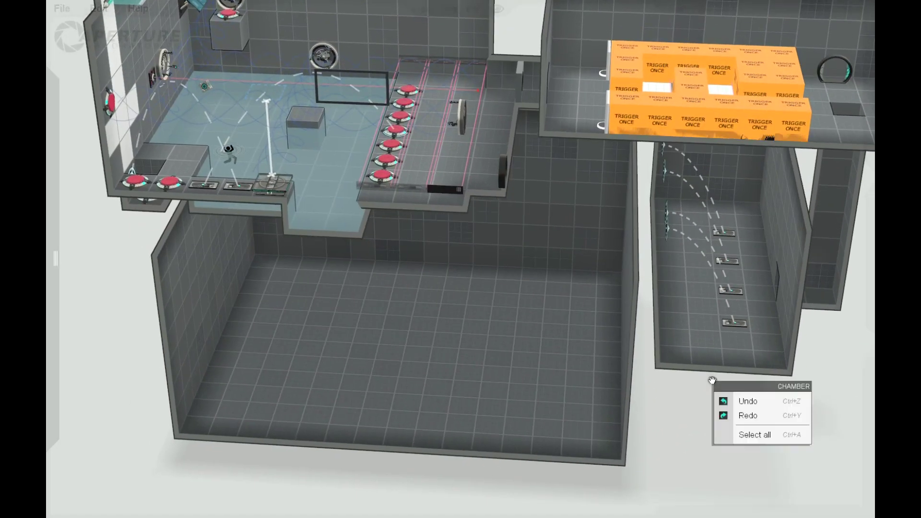
scroll(712, 380, down, 3)
click(449, 82)
right_click(451, 84)
click(459, 104)
- Place an auto portal on the portalable tile high on the main chamber's back wall
mouse_move(50, 216)
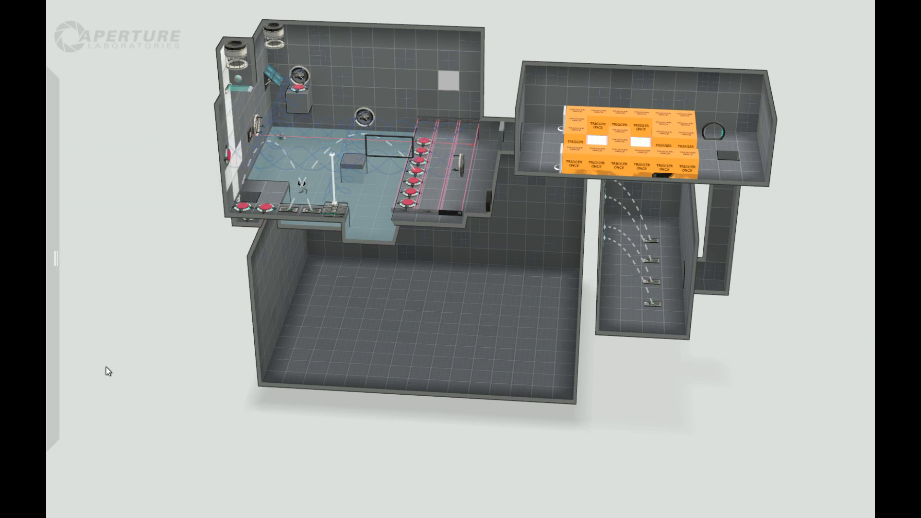
mouse_move(89, 363)
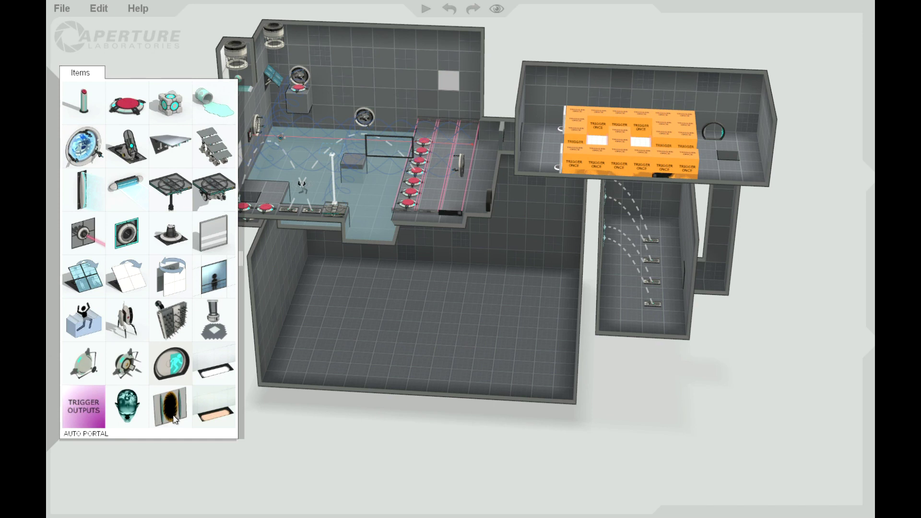
drag(174, 419, 448, 88)
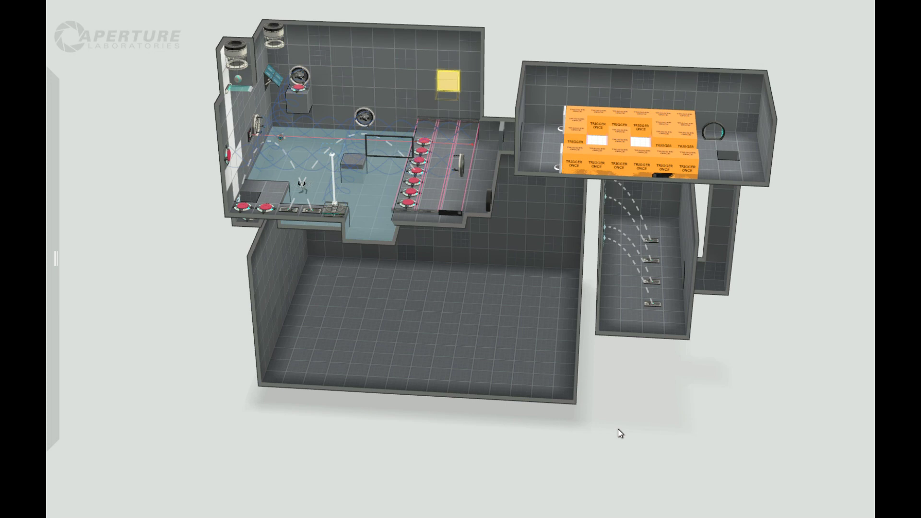
right_drag(623, 419, 635, 428)
mouse_move(46, 173)
drag(176, 413, 363, 77)
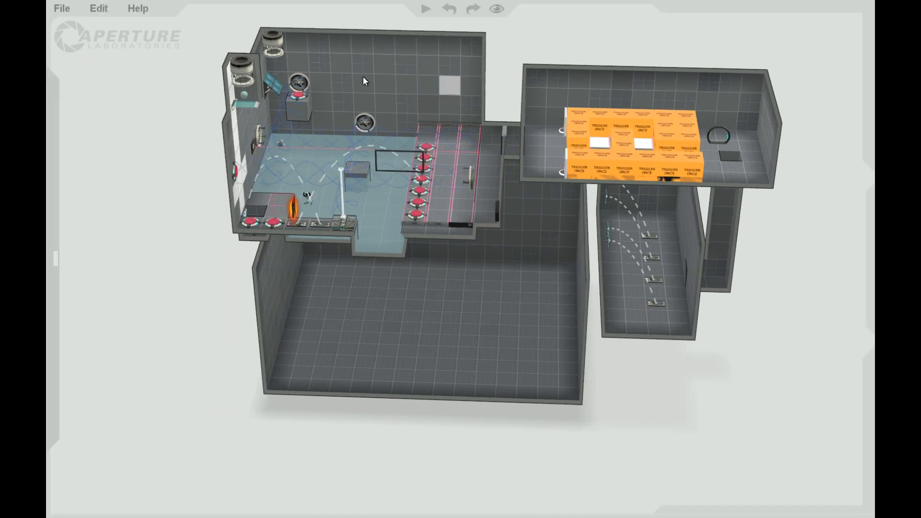
mouse_move(671, 440)
right_down()
mouse_move(638, 460)
mouse_move(679, 428)
mouse_move(666, 452)
right_up()
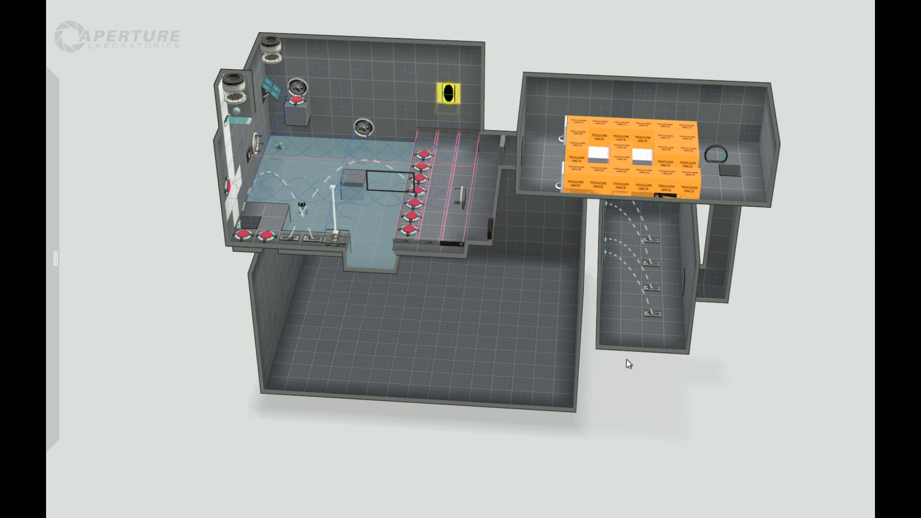
- Place a Trigger Once block in the faith plate room, covering the third plate's wall target
right_drag(643, 387, 640, 346)
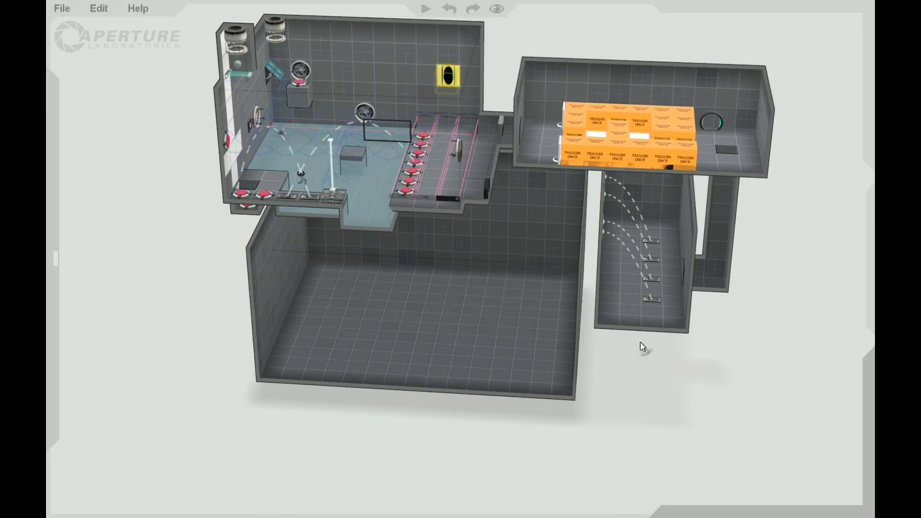
right_drag(658, 383, 411, 336)
mouse_move(47, 123)
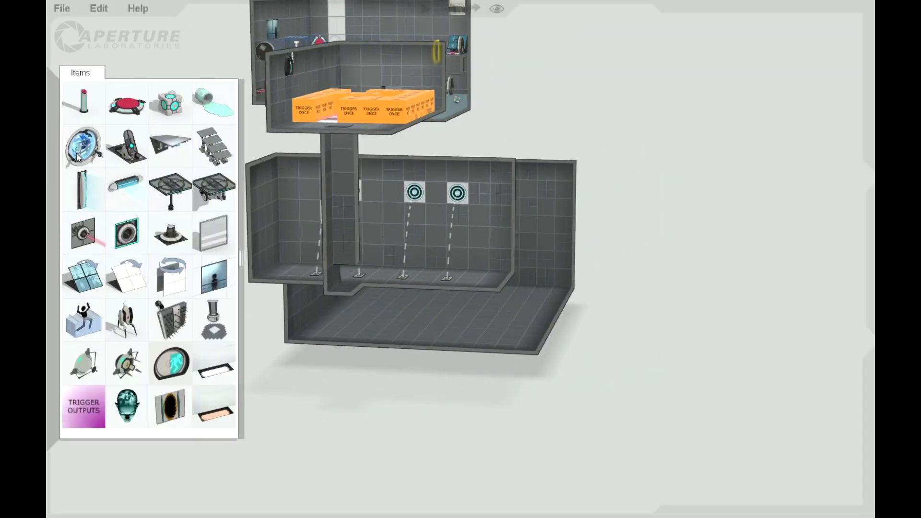
drag(94, 399, 415, 192)
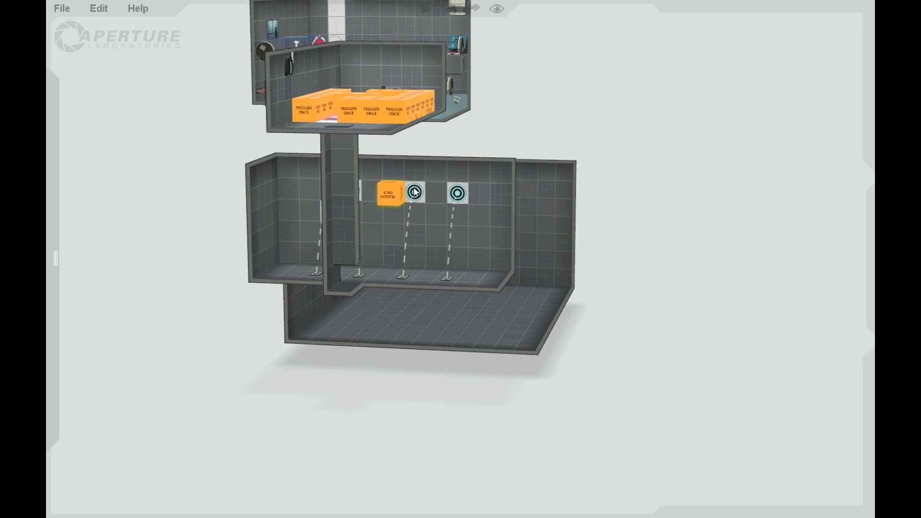
right_drag(455, 204, 355, 302)
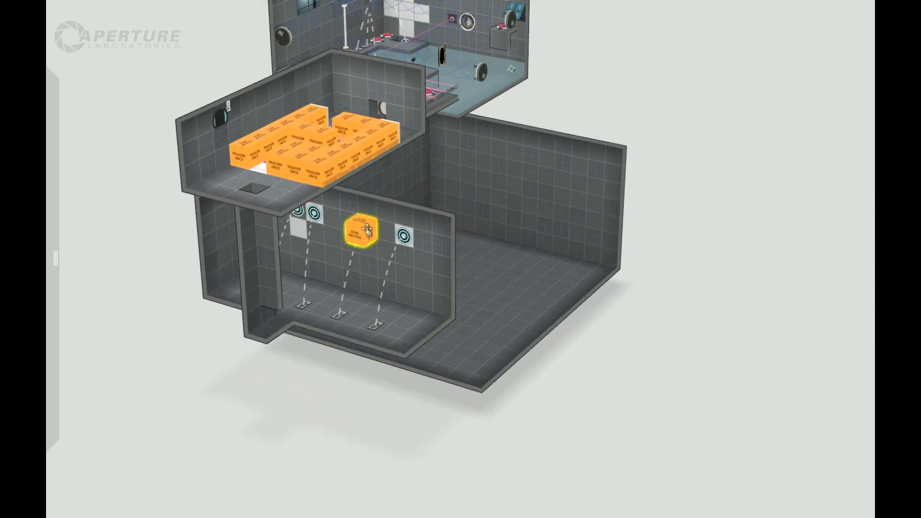
- Make one tile portalable on the large lower room's wall adjoining the faith plate room and place an auto portal on it
drag(662, 351, 601, 279)
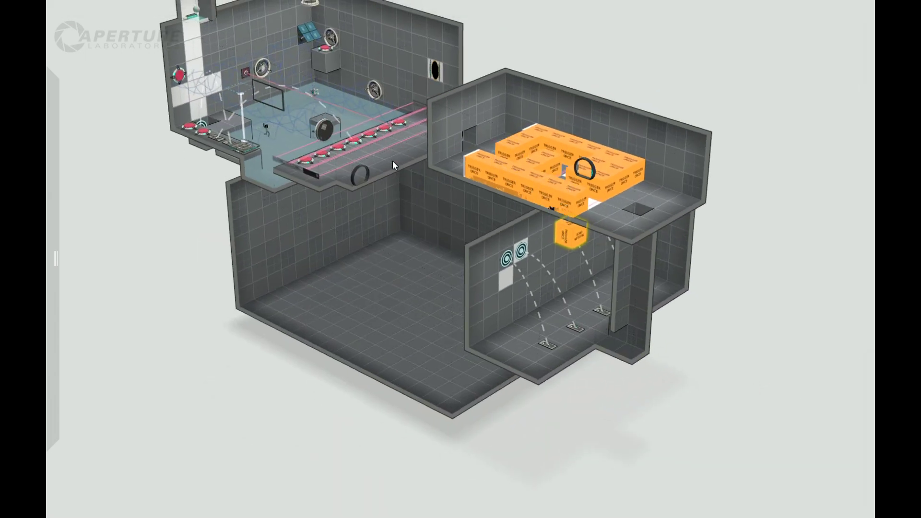
drag(542, 473, 451, 315)
right_drag(681, 304, 407, 211)
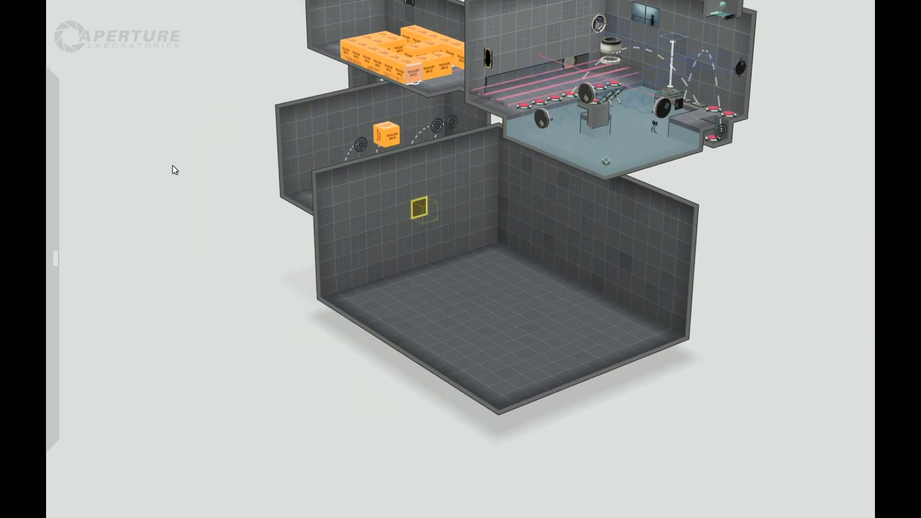
right_click(423, 207)
click(442, 227)
mouse_move(53, 259)
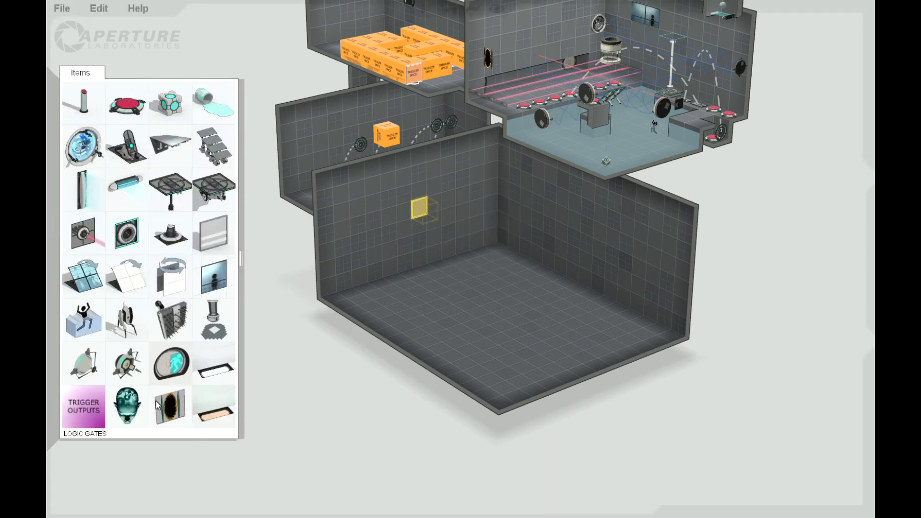
drag(170, 408, 420, 223)
- Place a Trigger Once block partway down the drop shaft below the checkerboard room
right_drag(420, 203, 390, 282)
mouse_move(48, 194)
drag(82, 402, 211, 171)
right_drag(255, 430, 305, 212)
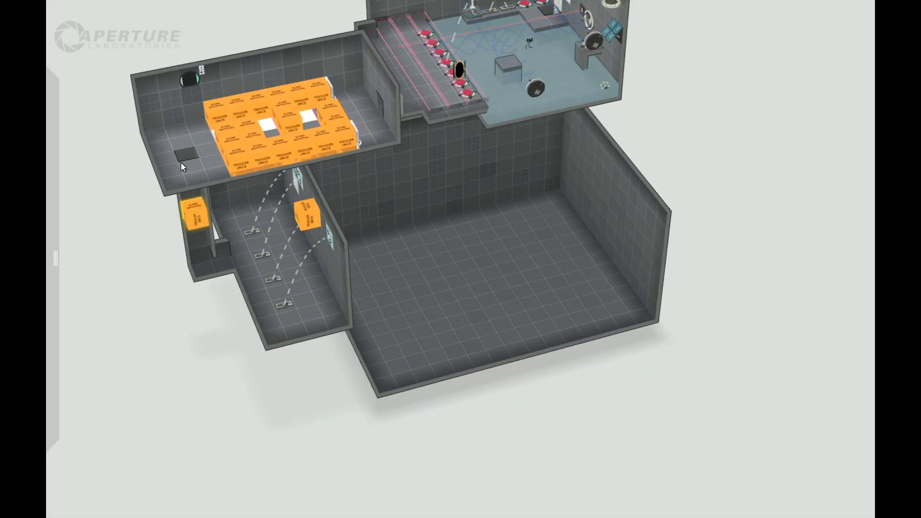
- Place a Trigger Once block over the auto portal on the main chamber's back wall
right_drag(326, 400, 469, 243)
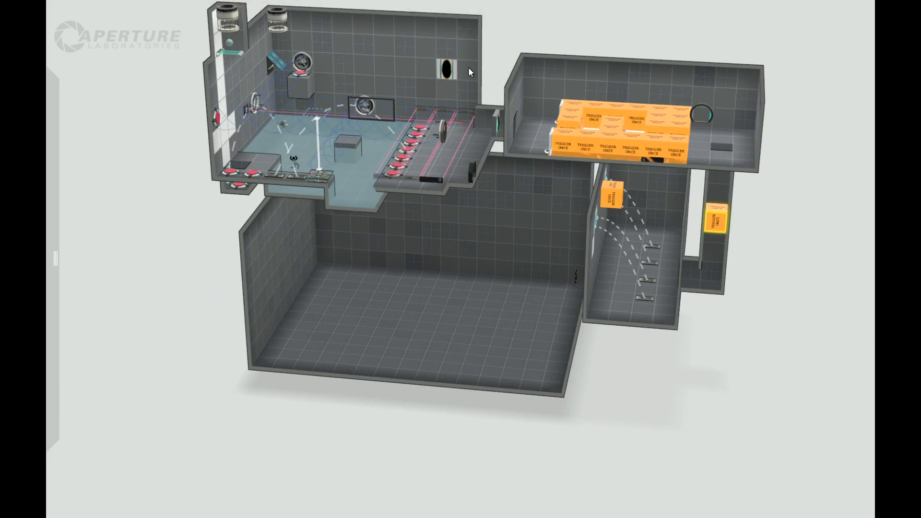
mouse_move(50, 92)
drag(83, 407, 447, 71)
right_click(448, 71)
click(369, 49)
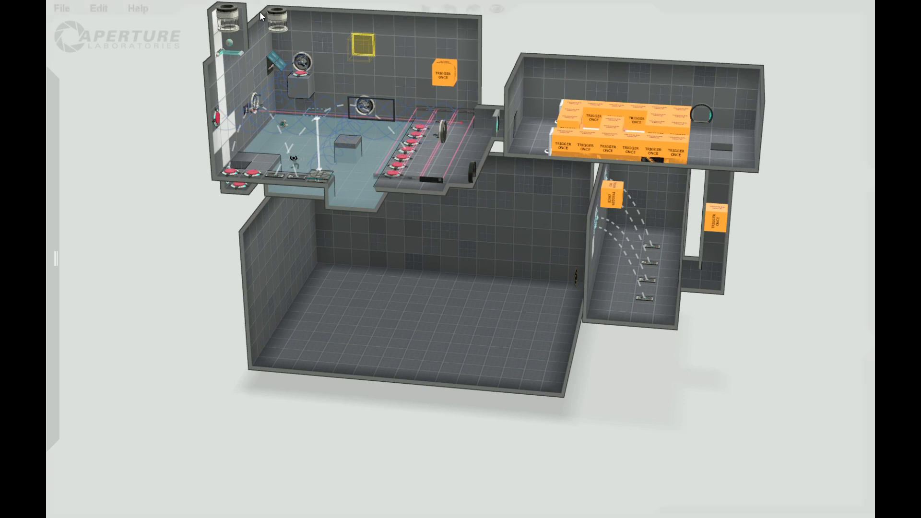
- Add a fizzler below the lower room's auto portal, lay it horizontally across the room and widen it to two strips
right_drag(701, 371, 371, 383)
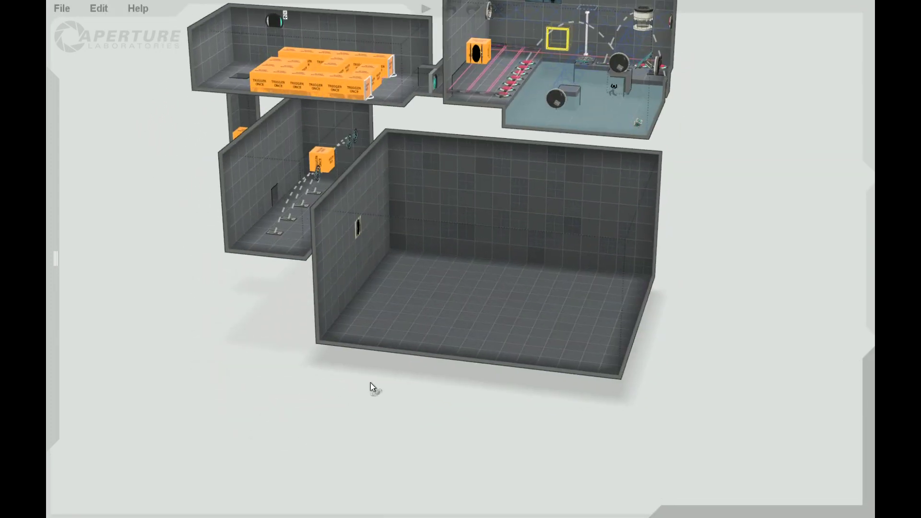
right_drag(417, 417, 361, 282)
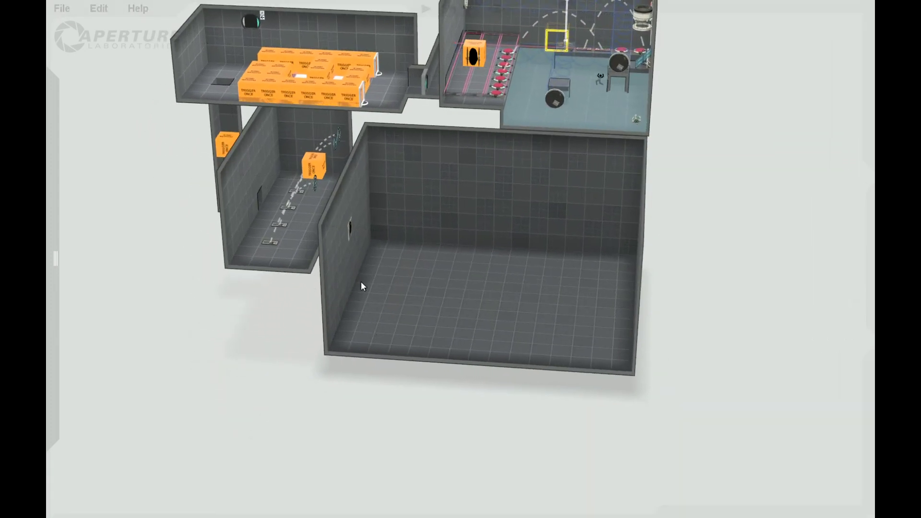
right_drag(311, 399, 243, 343)
mouse_move(50, 269)
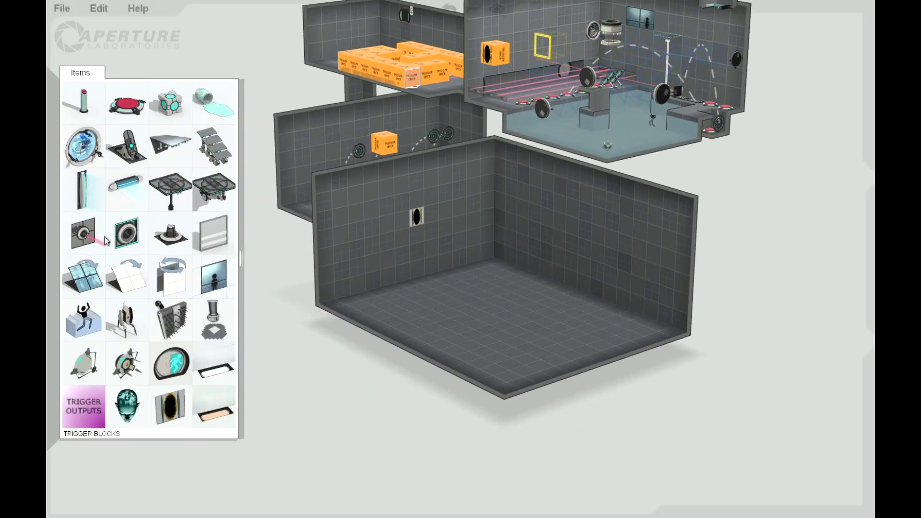
drag(83, 189, 424, 237)
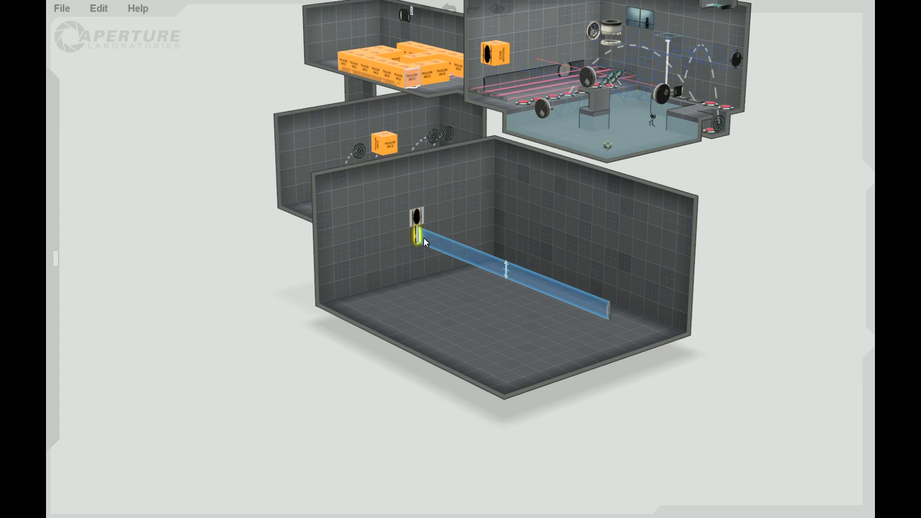
mouse_move(431, 250)
mouse_down()
mouse_move(445, 247)
mouse_move(433, 256)
mouse_up()
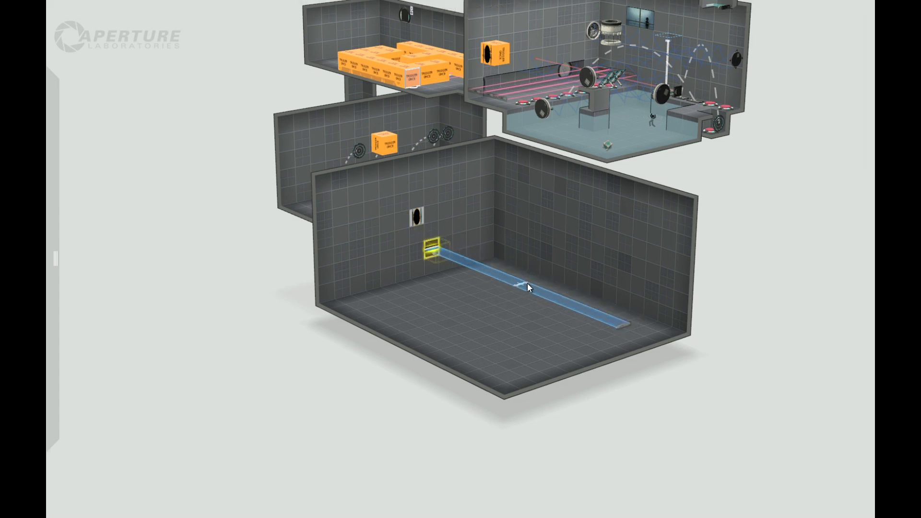
drag(528, 284, 535, 280)
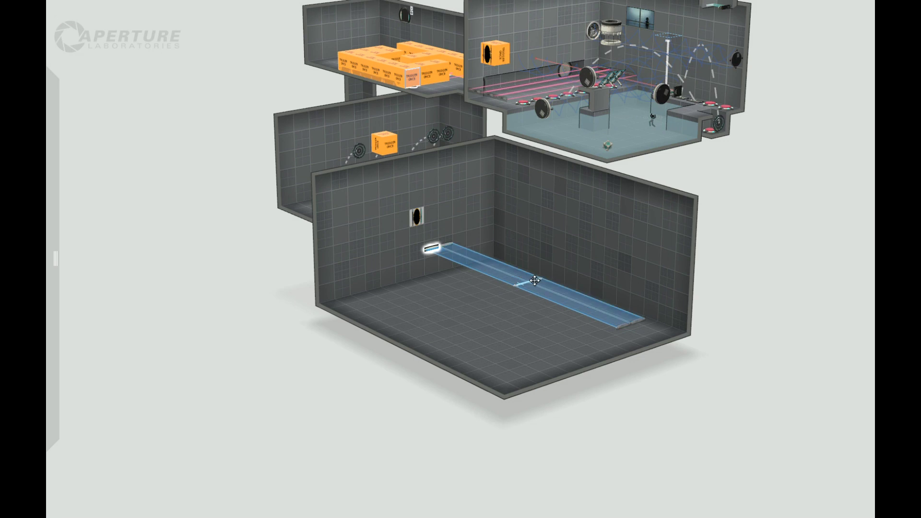
- Change the hazard type of the new horizontal fizzler in the lower room to a laser field
right_click(433, 248)
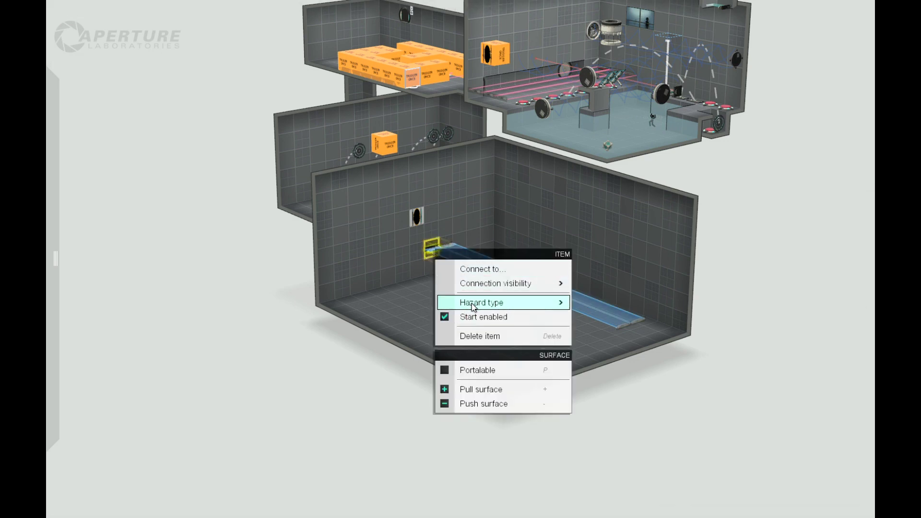
mouse_move(473, 303)
click(592, 319)
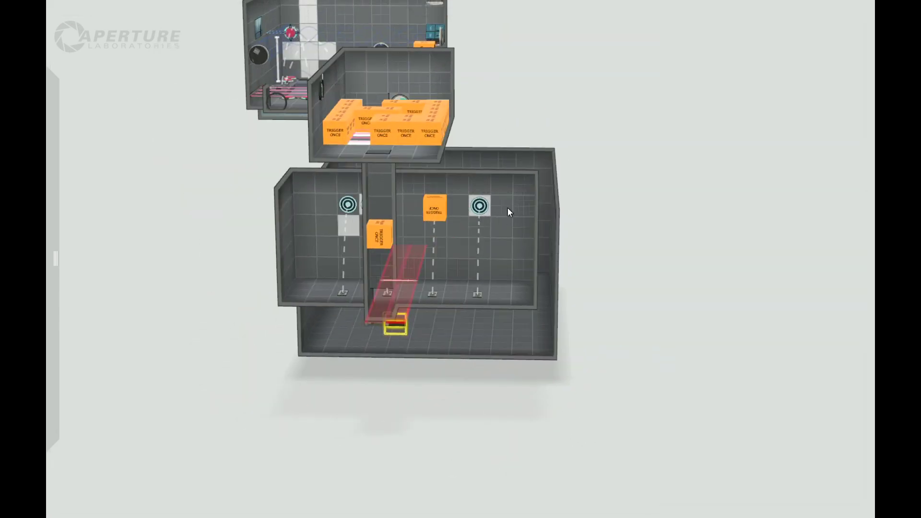
- Discard the unsaved chamber changes and open the published chamber "Now its time to Rage this F##ker Down"
right_drag(696, 372, 594, 286)
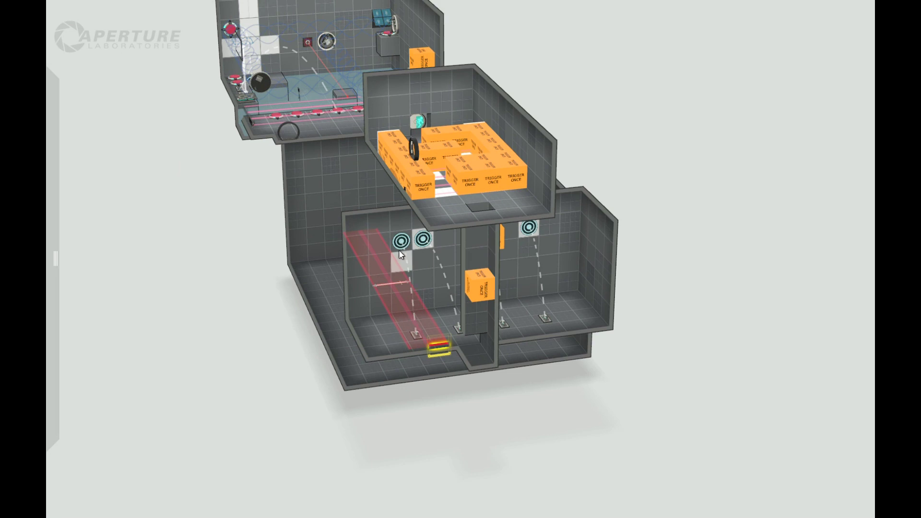
right_drag(784, 340, 709, 321)
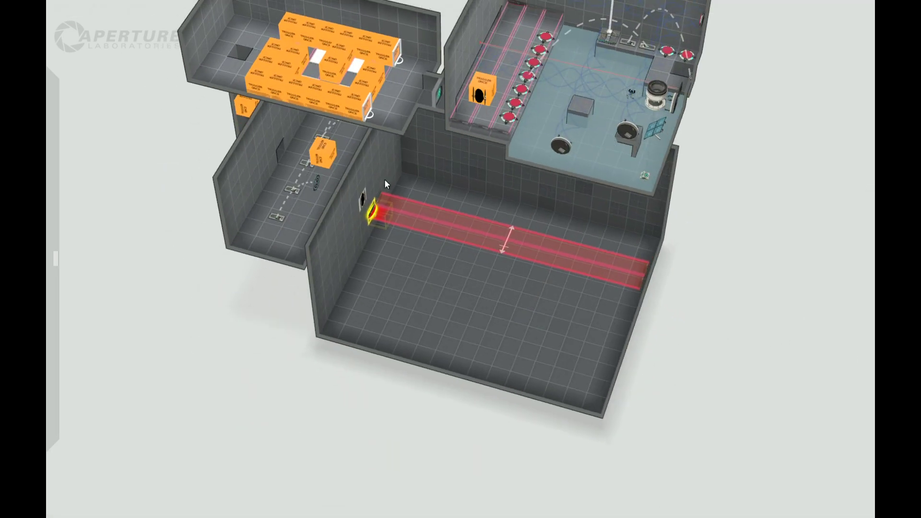
right_drag(696, 426, 728, 224)
scroll(729, 224, down, 5)
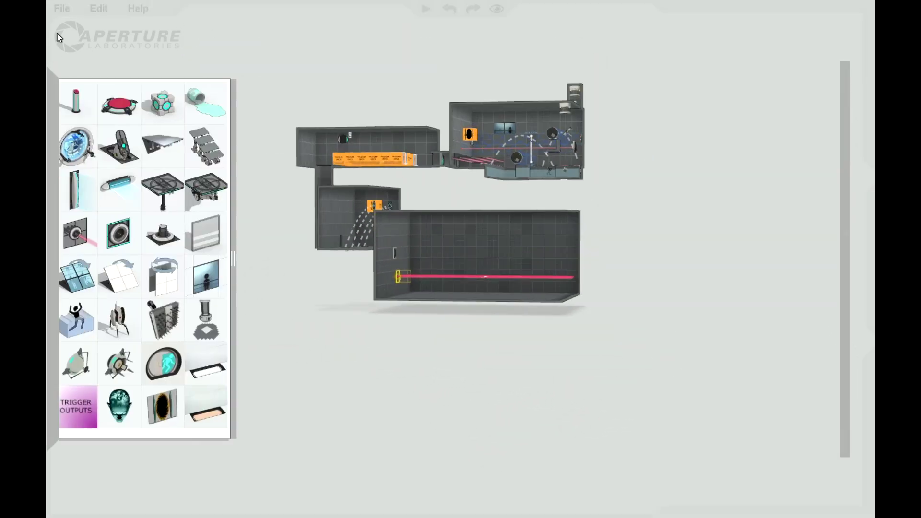
click(68, 9)
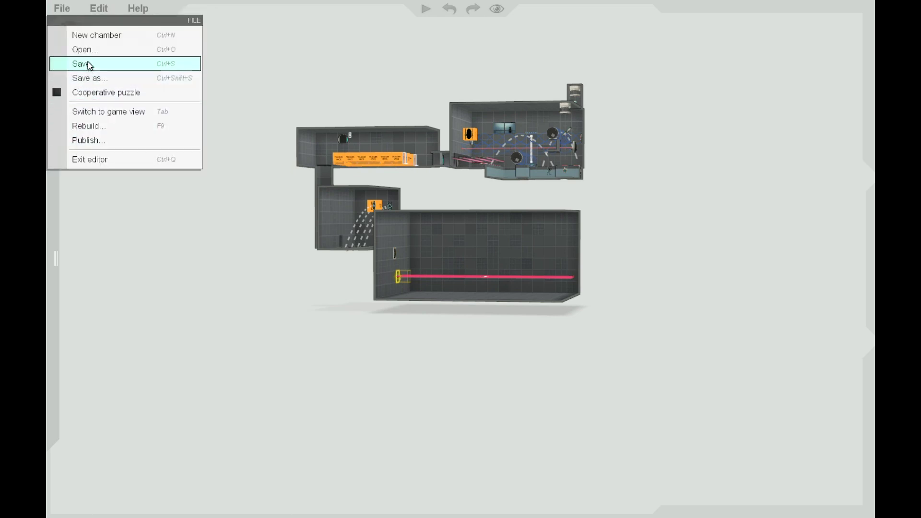
click(93, 49)
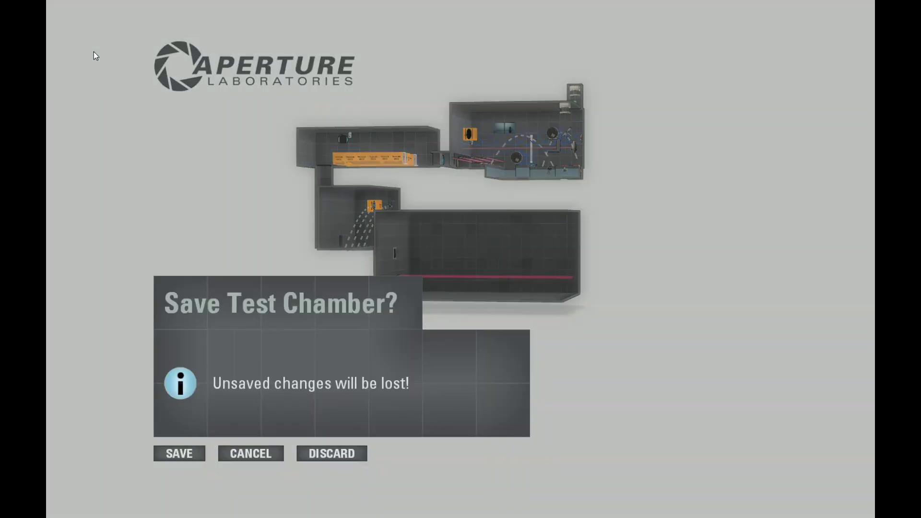
click(318, 453)
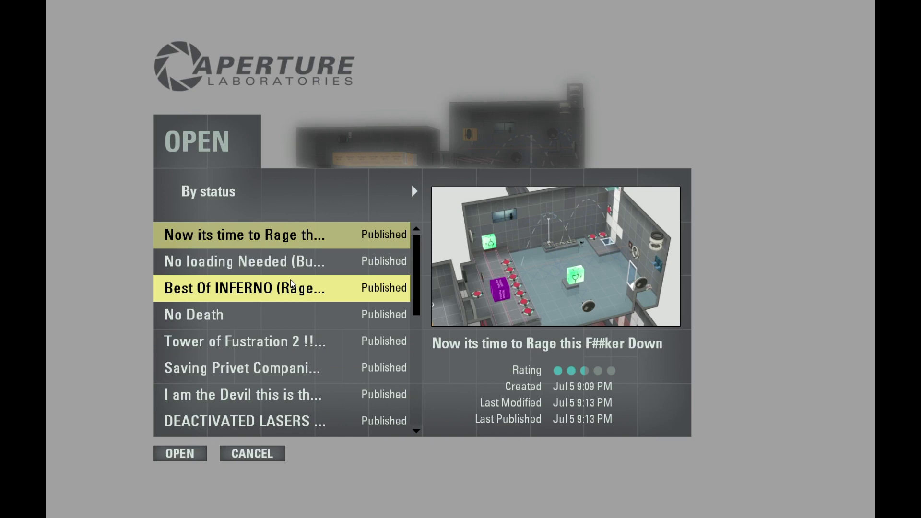
click(188, 454)
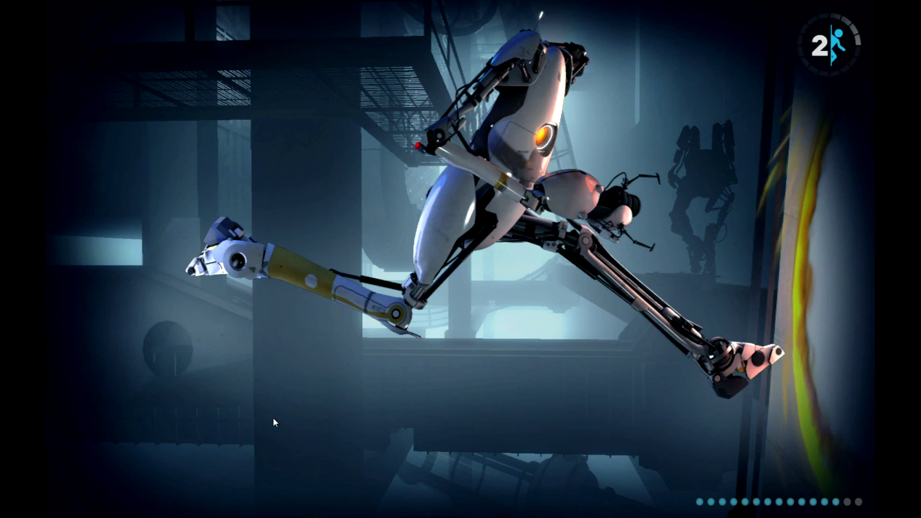
- Examine the opened chamber from several sides, then closely inspect the laser fields, faith plate targets and auto portal in the large lower room
scroll(272, 421, down, 5)
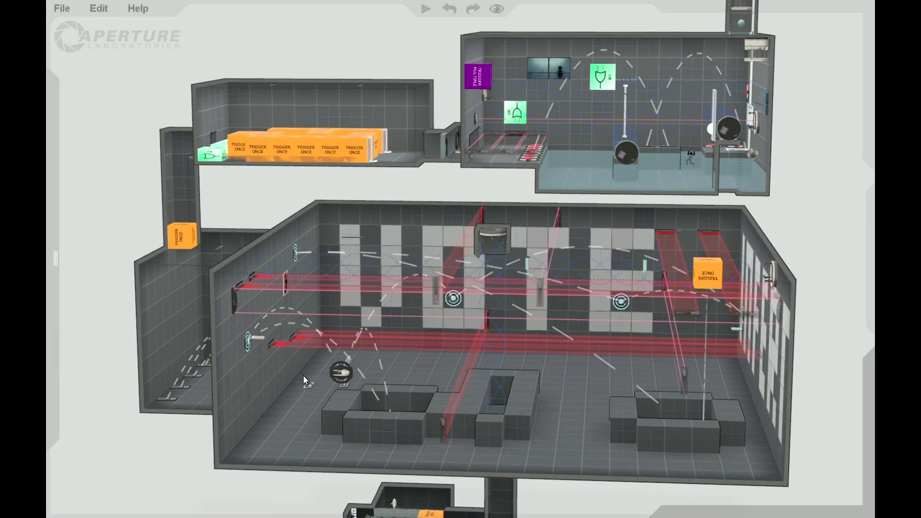
right_drag(303, 375, 64, 416)
right_drag(644, 398, 396, 260)
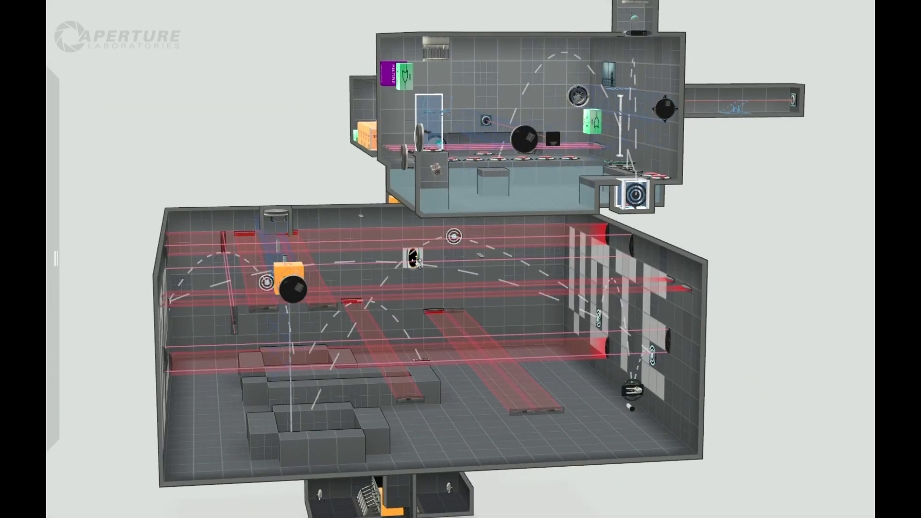
right_drag(746, 390, 377, 339)
right_drag(117, 475, 346, 340)
right_drag(182, 482, 157, 387)
scroll(120, 374, down, 5)
scroll(157, 385, up, 5)
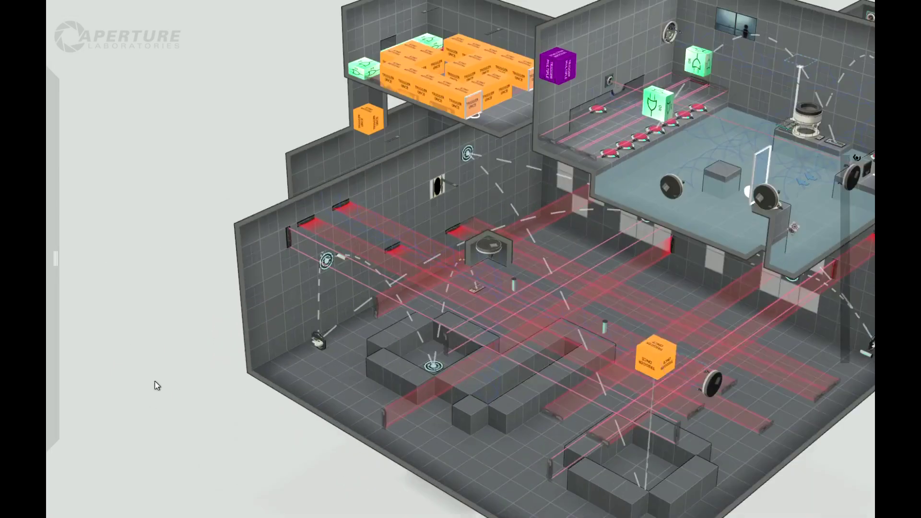
scroll(157, 386, up, 1)
right_drag(226, 366, 212, 294)
scroll(211, 294, up, 3)
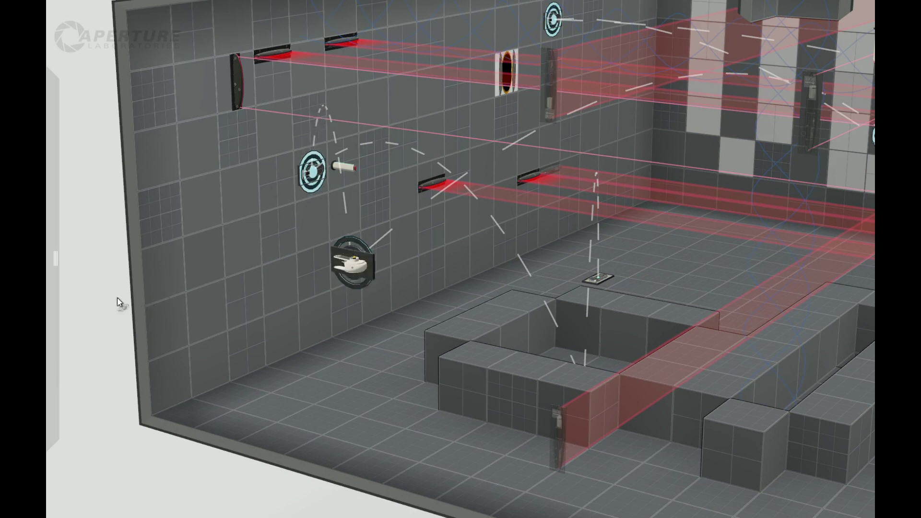
drag(118, 298, 109, 290)
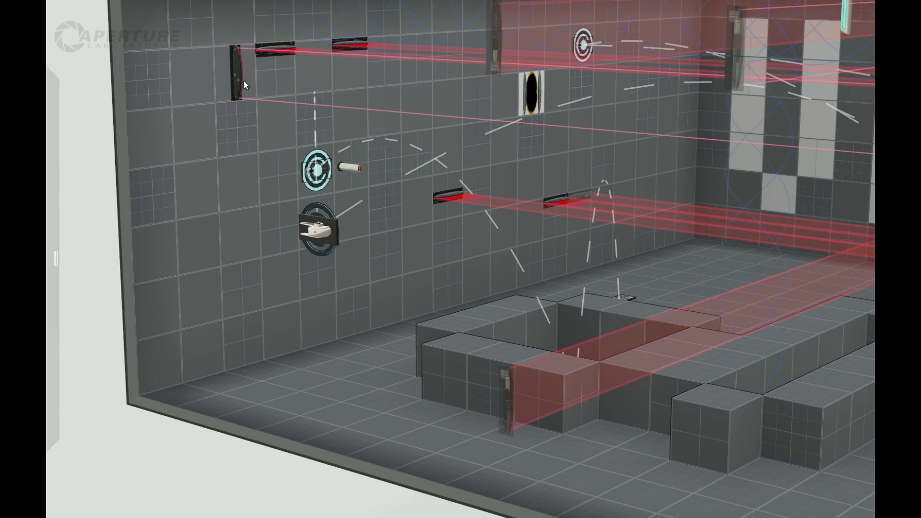
- Examine the large lower room's laser fields, block enclosures and the trigger above the far enclosure from several angles
scroll(251, 243, down, 2)
drag(170, 426, 689, 448)
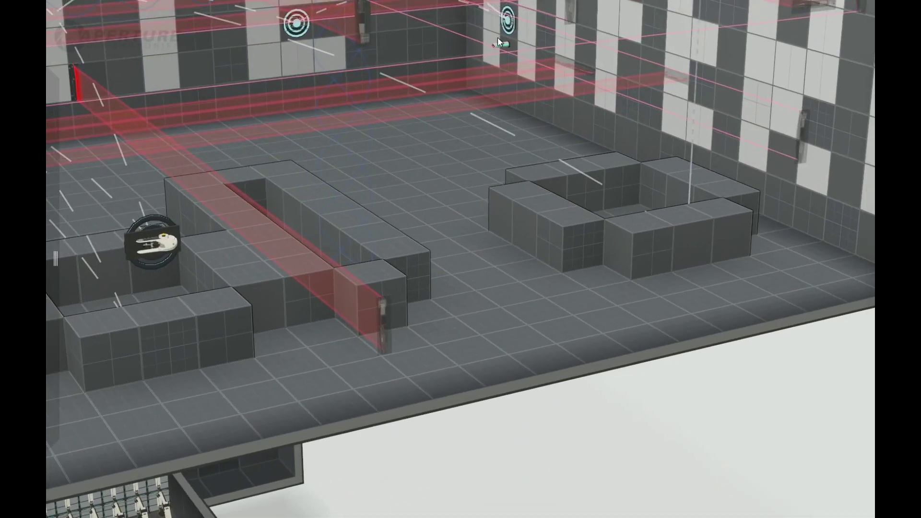
scroll(554, 420, down, 3)
drag(553, 420, 485, 473)
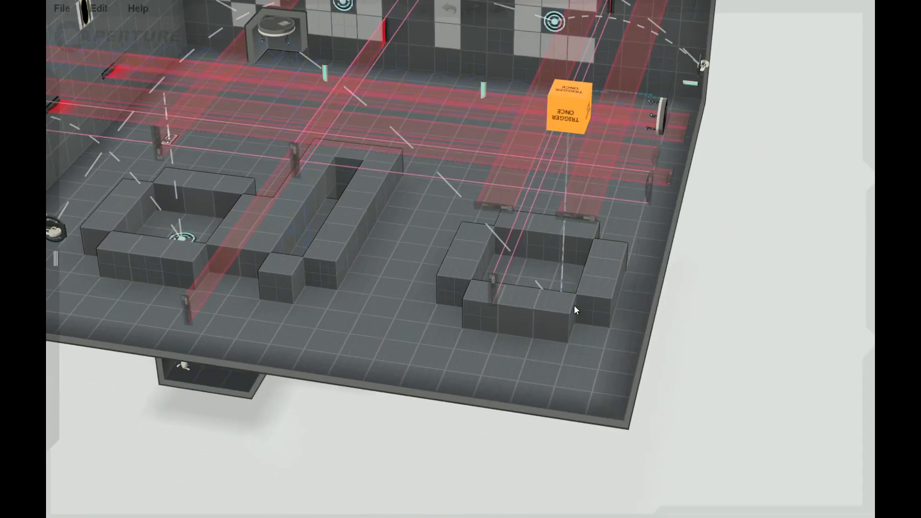
drag(740, 319, 796, 177)
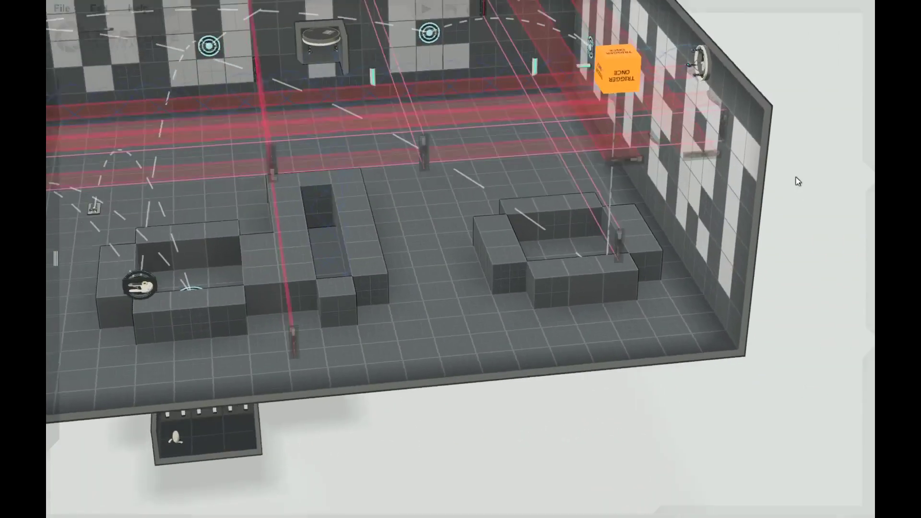
drag(813, 222, 773, 179)
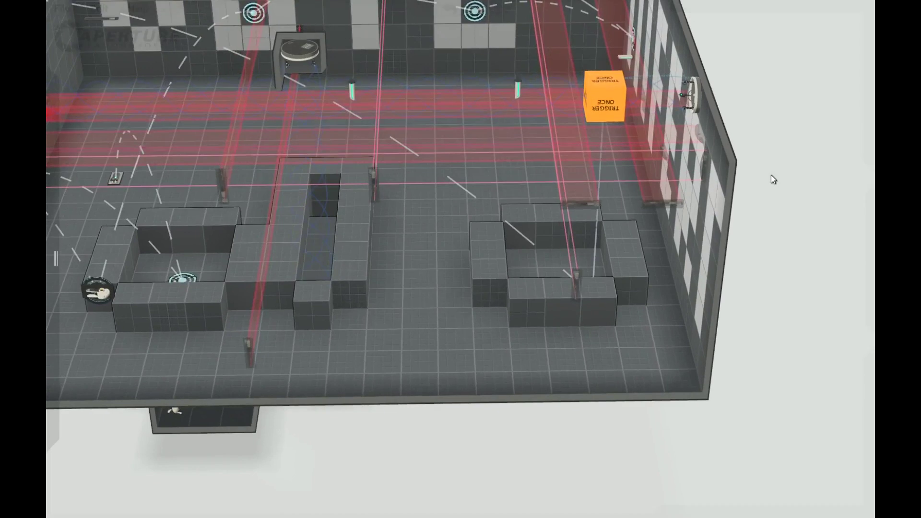
scroll(772, 176, up, 1)
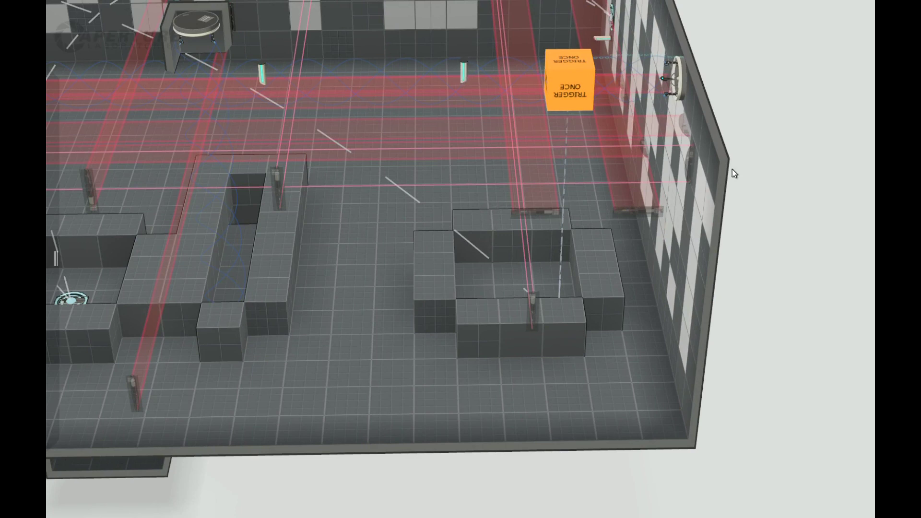
middle_drag(788, 129, 872, 103)
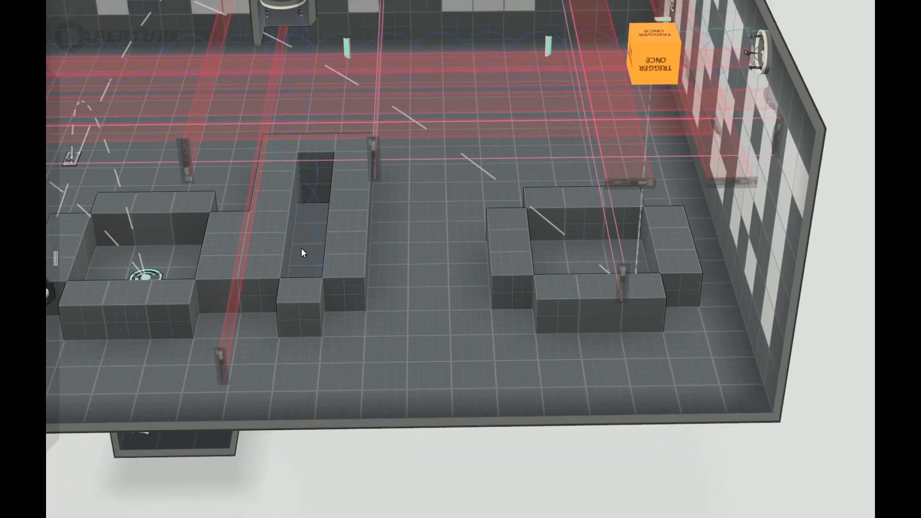
drag(505, 502, 504, 506)
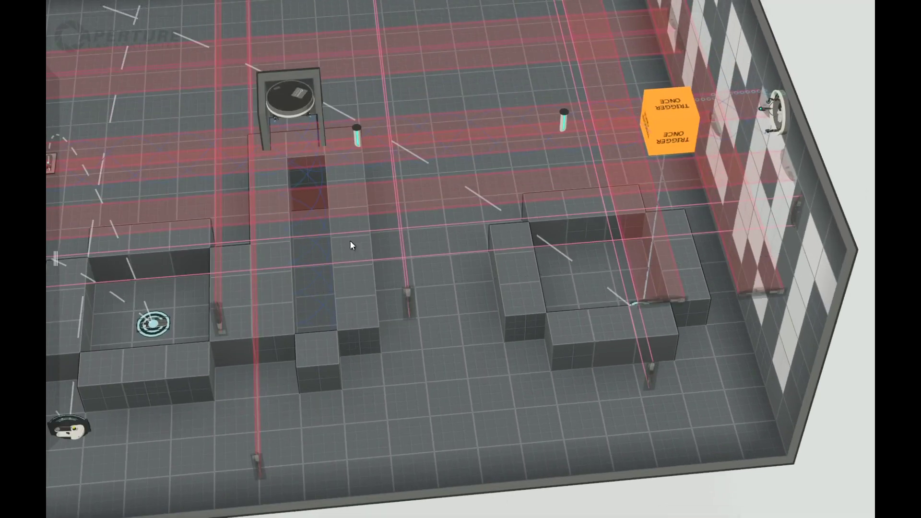
drag(571, 500, 555, 476)
scroll(567, 448, down, 2)
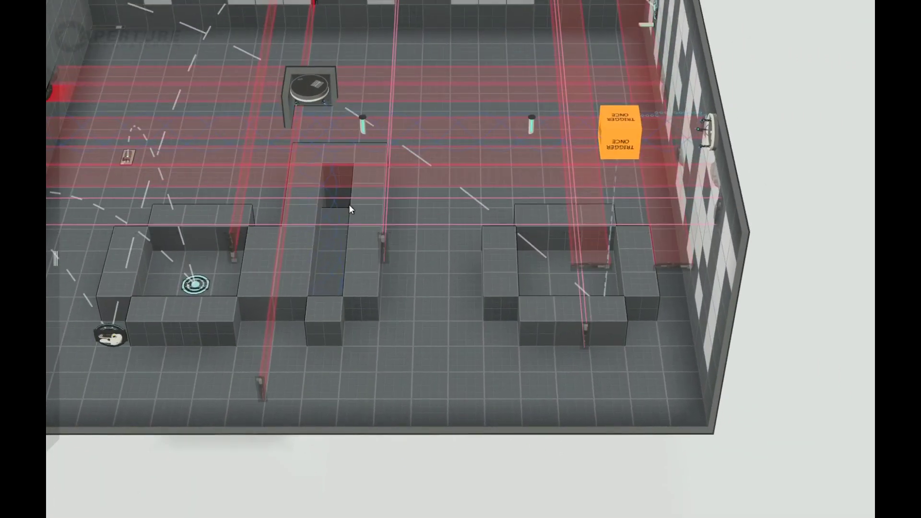
- Inspect the small exit room beneath the large lower room, including its panels, turrets, trigger and exit door
right_drag(360, 483, 414, 324)
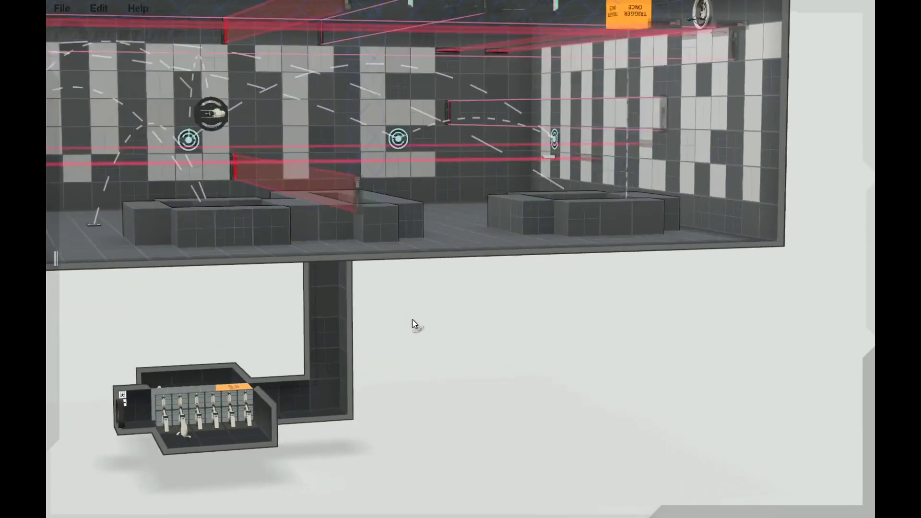
scroll(469, 364, up, 5)
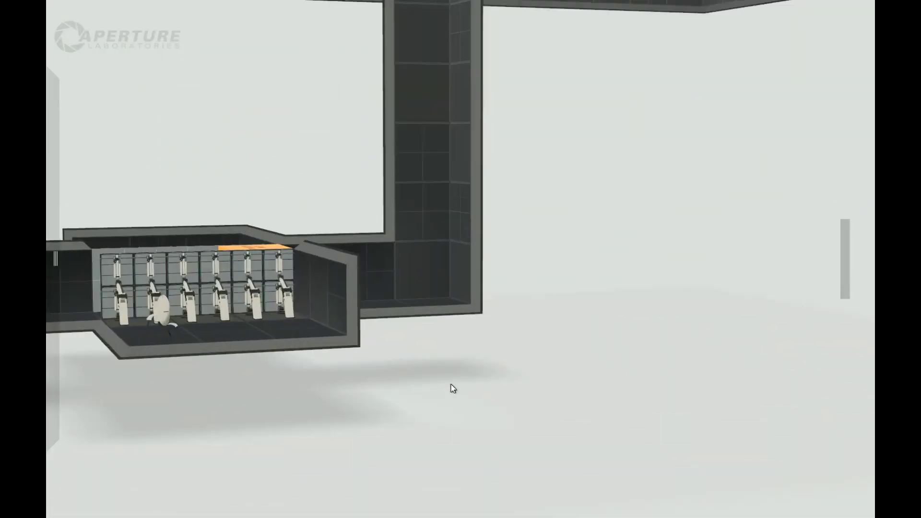
scroll(451, 385, up, 1)
right_drag(472, 407, 496, 311)
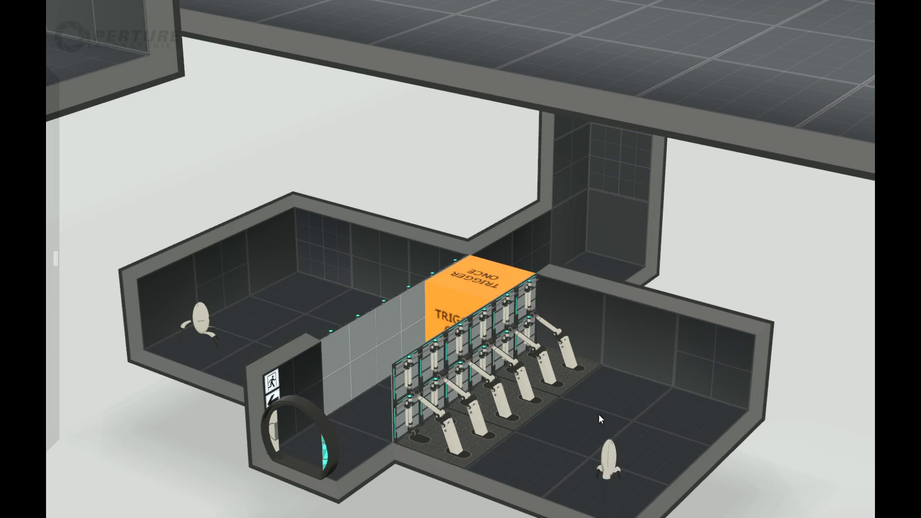
scroll(597, 414, down, 4)
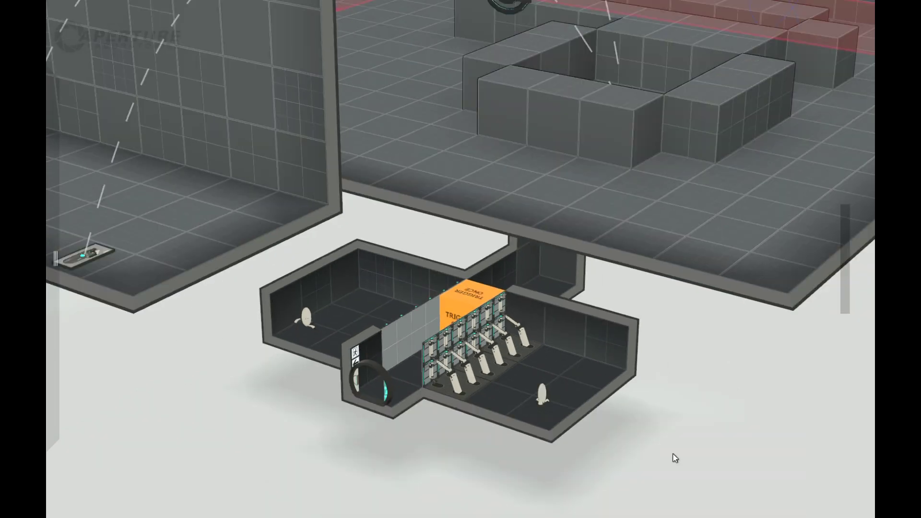
scroll(675, 446, down, 3)
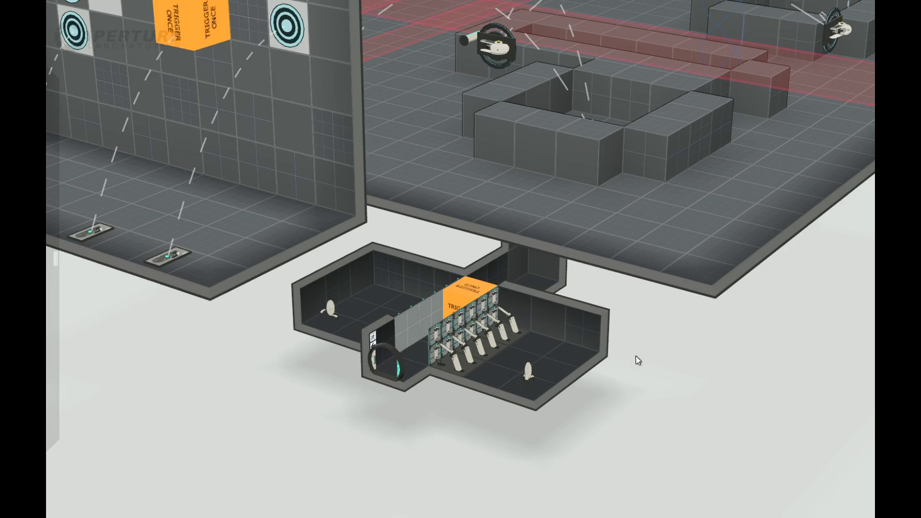
scroll(649, 384, up, 3)
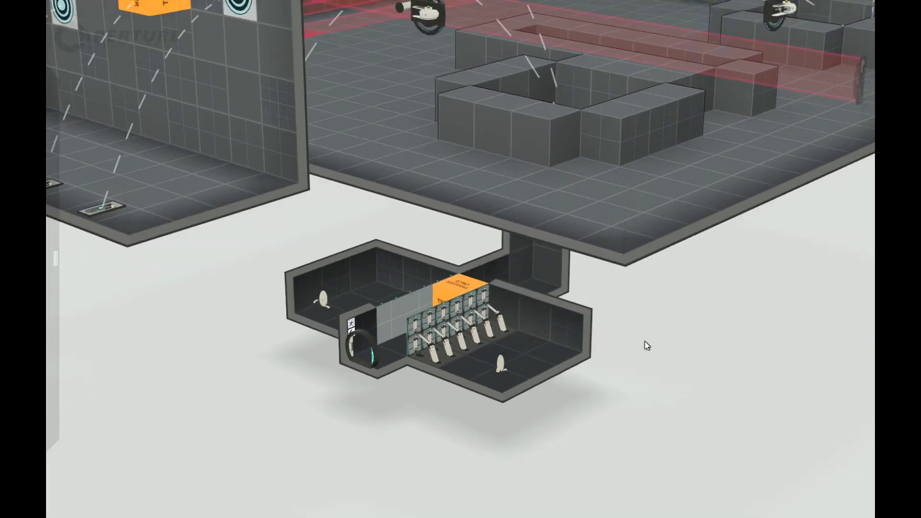
scroll(646, 343, down, 5)
scroll(582, 337, up, 5)
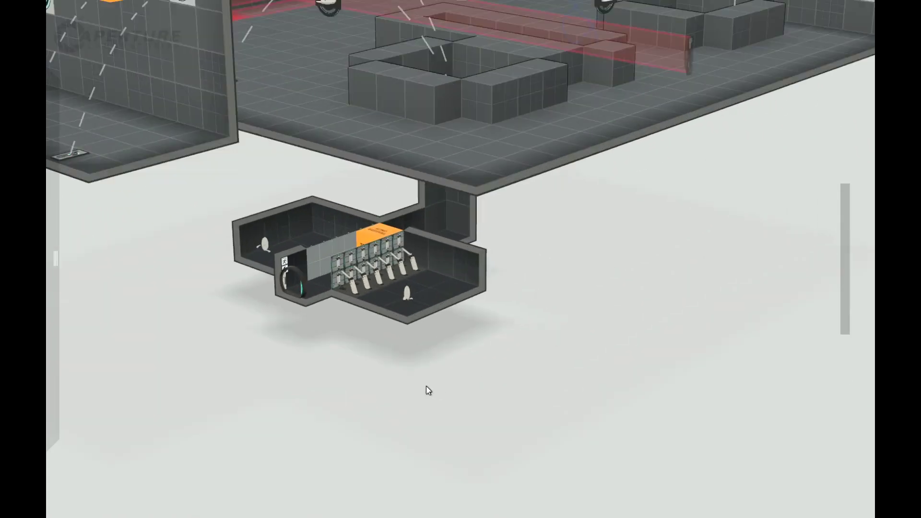
mouse_move(306, 362)
mouse_down()
mouse_move(415, 365)
mouse_move(292, 372)
mouse_up()
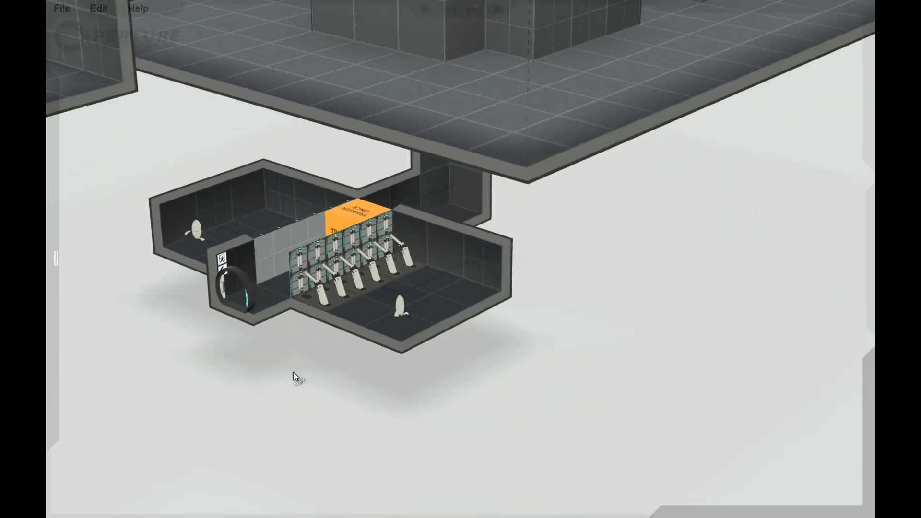
- Review the layout of the whole published chamber from several sides, from the upper rooms down to the exit
scroll(404, 380, down, 5)
drag(548, 289, 516, 288)
middle_drag(516, 288, 510, 342)
drag(512, 343, 582, 315)
scroll(602, 322, down, 3)
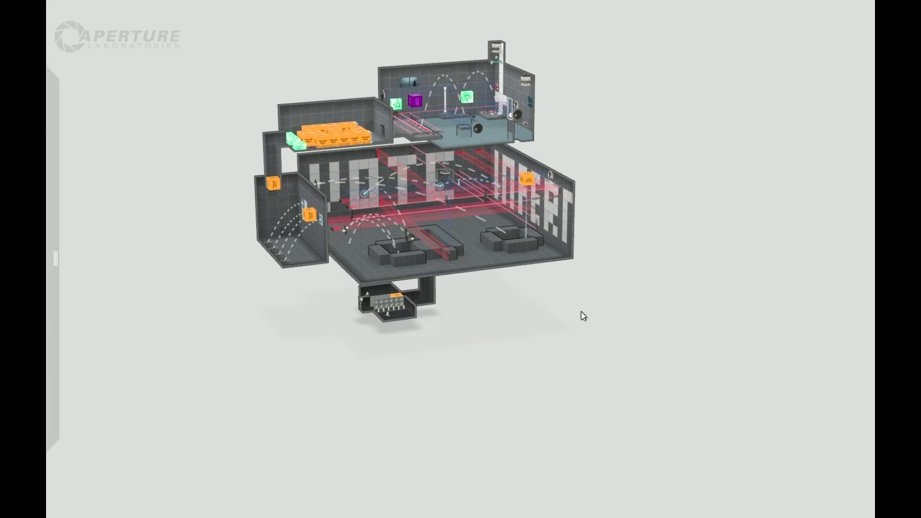
drag(345, 373, 424, 390)
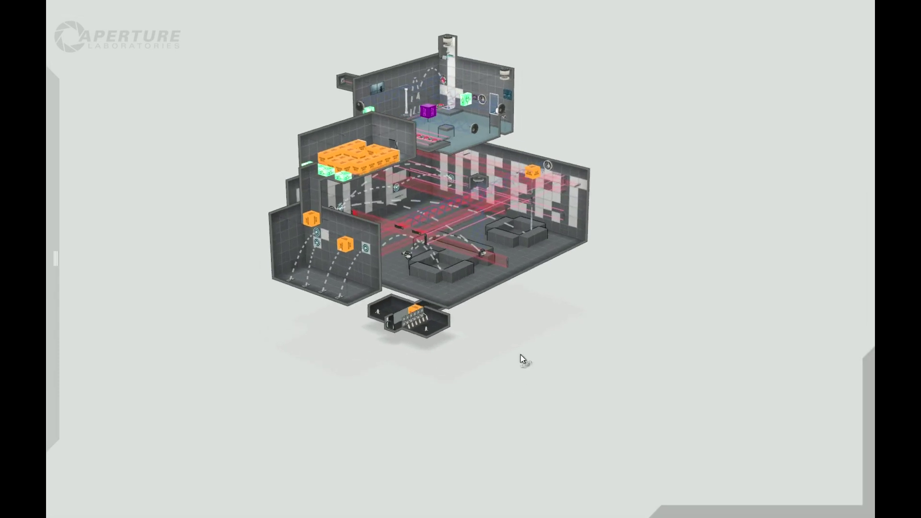
right_drag(470, 294, 462, 355)
scroll(462, 354, up, 2)
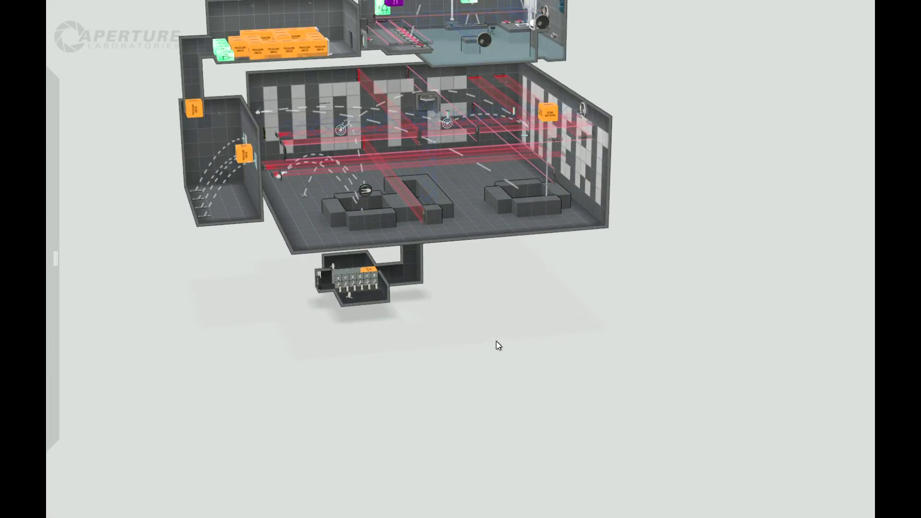
scroll(497, 341, down, 2)
right_drag(522, 307, 570, 294)
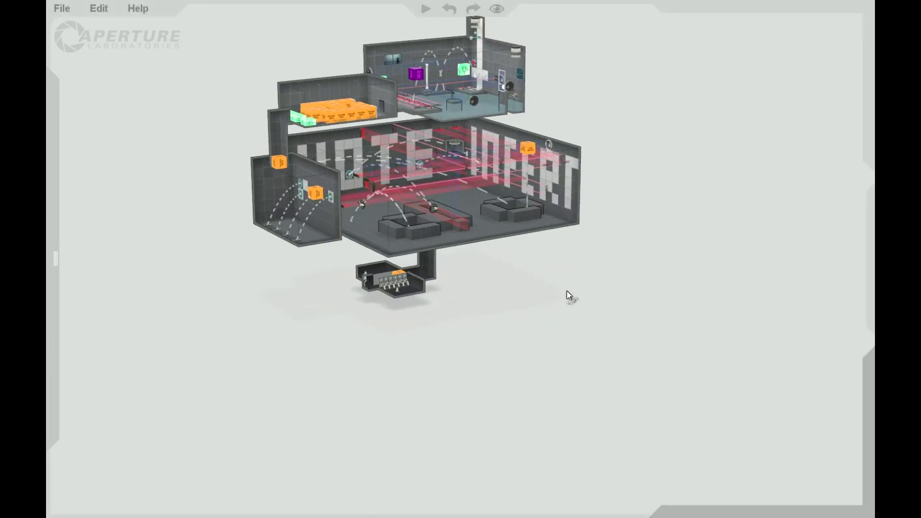
middle_drag(374, 328, 357, 403)
right_drag(365, 402, 340, 366)
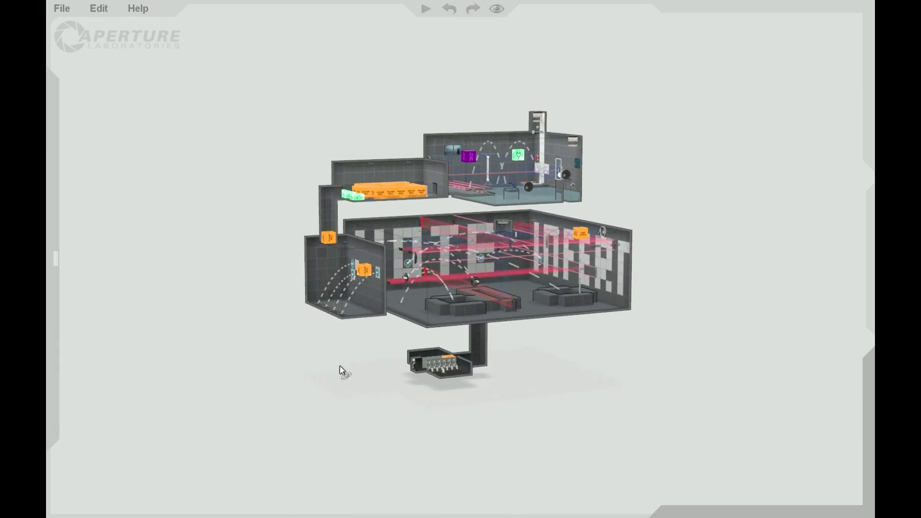